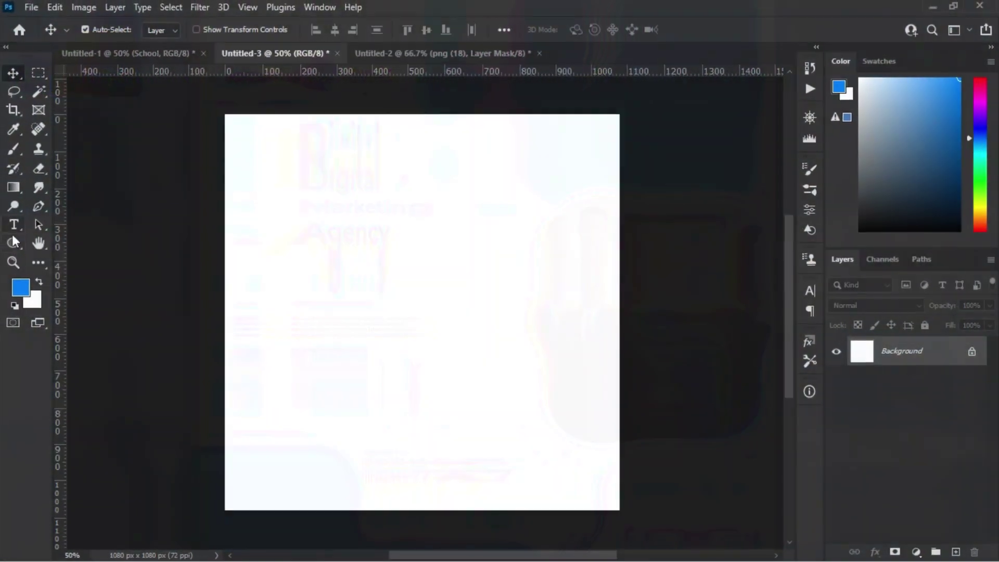
- Set the Ellipse tool's fill to a cyan-to-blue gradient with a deep blue end stop
{"action": "left_click", "coordinate": [14, 242]}
{"action": "left_click", "coordinate": [163, 29]}
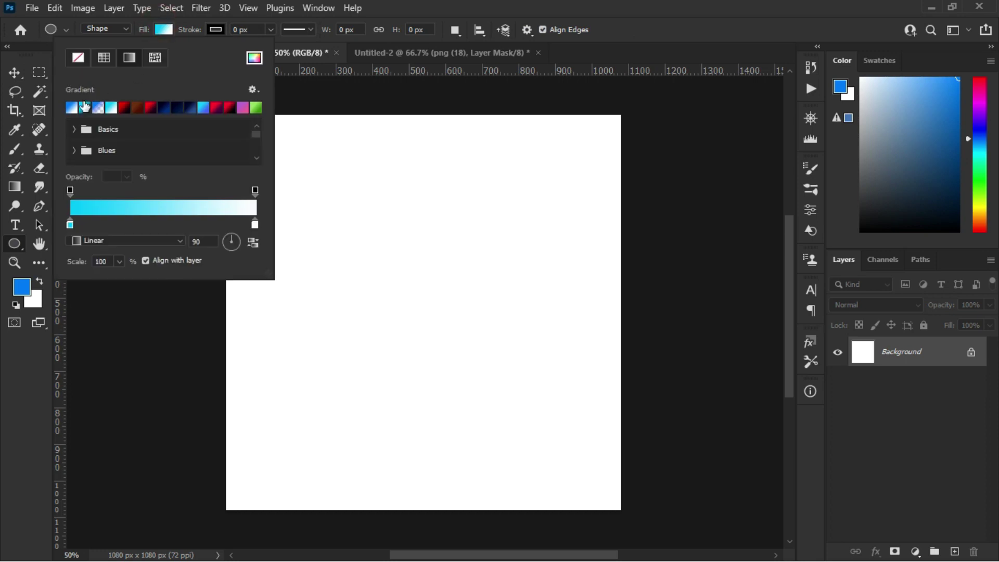
{"action": "left_click", "coordinate": [84, 108]}
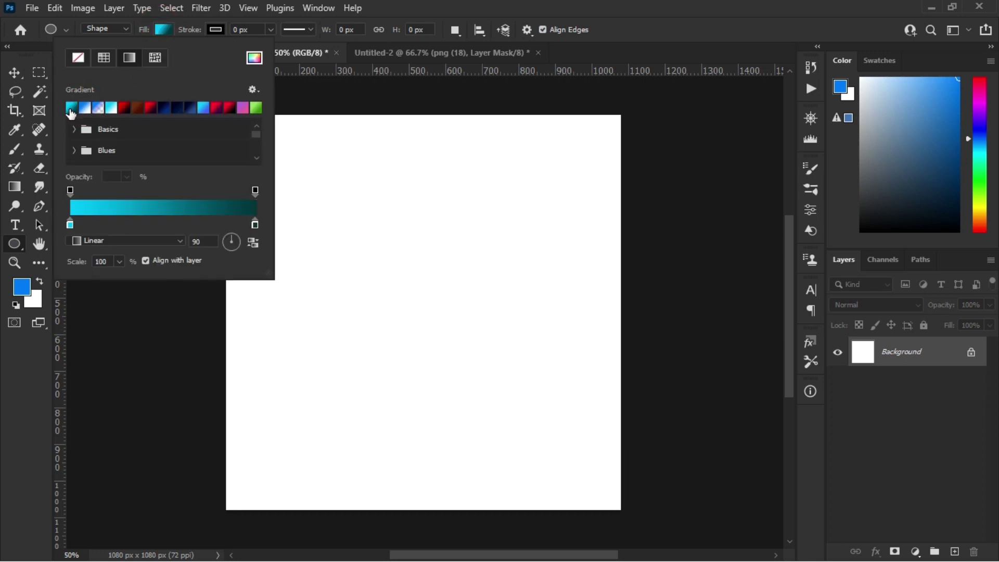
{"action": "double_click", "coordinate": [255, 225]}
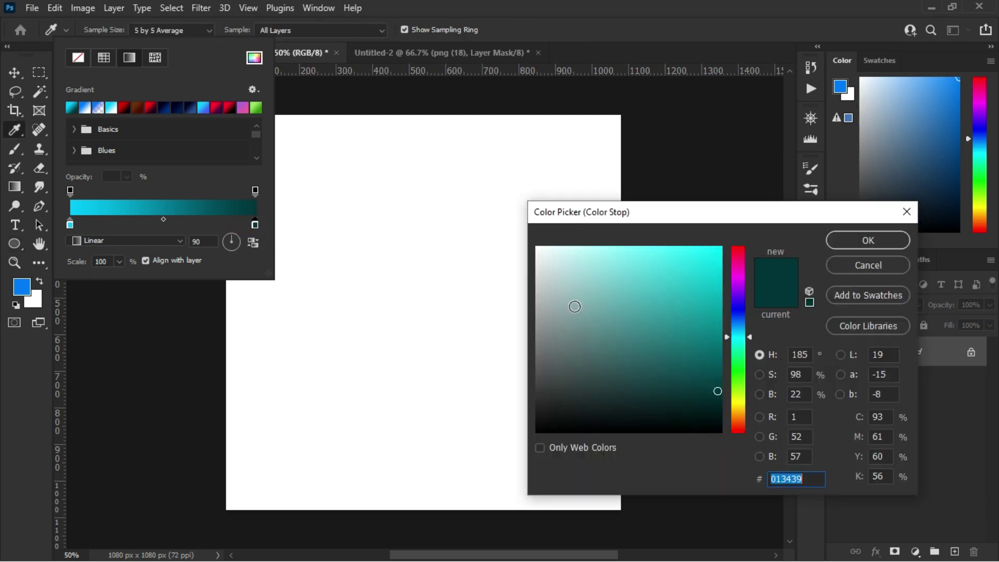
{"action": "left_click", "coordinate": [738, 318]}
{"action": "left_click", "coordinate": [696, 248]}
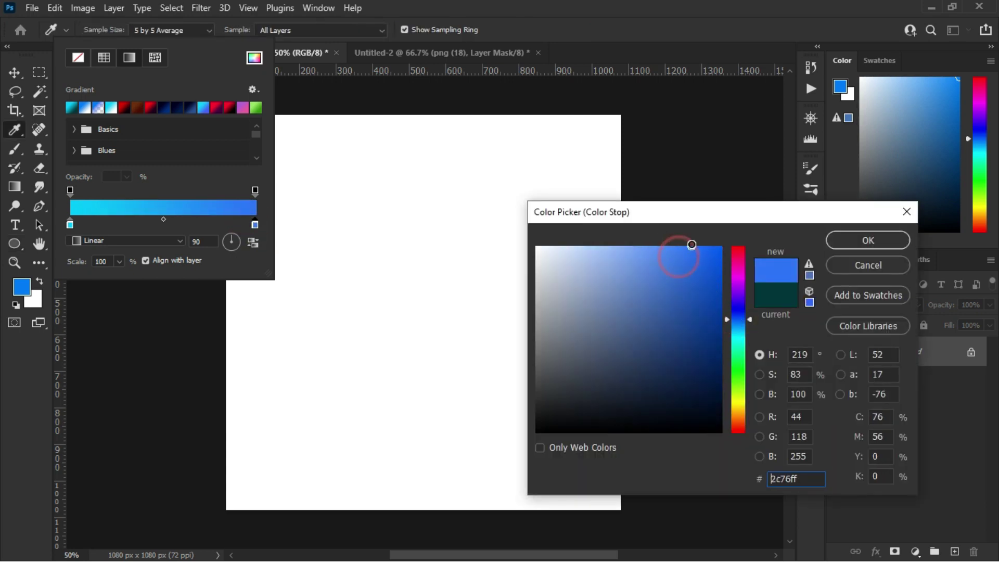
{"action": "left_click", "coordinate": [741, 313]}
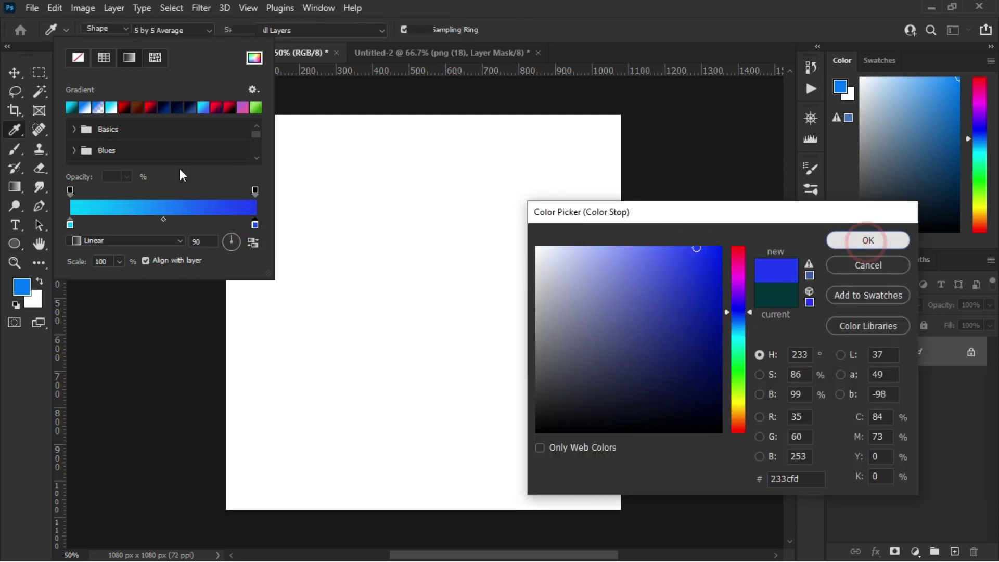
{"action": "left_click", "coordinate": [884, 240]}
{"action": "left_click", "coordinate": [258, 331]}
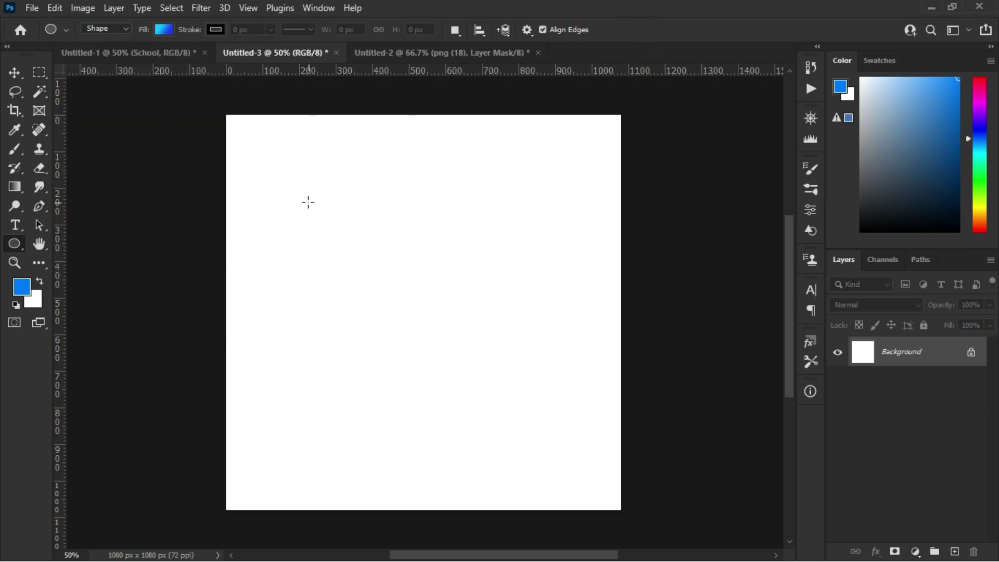
- Draw a 560 px gradient circle and move it to the top right of the canvas
{"action": "left_click_drag", "start_coordinate": [299, 183], "coordinate": [504, 492]}
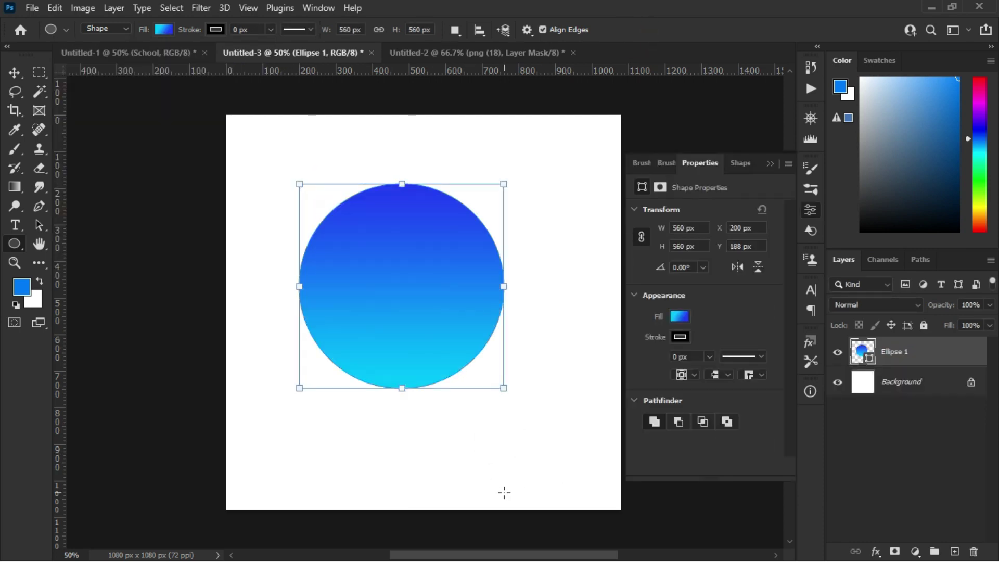
{"action": "left_click", "coordinate": [770, 164]}
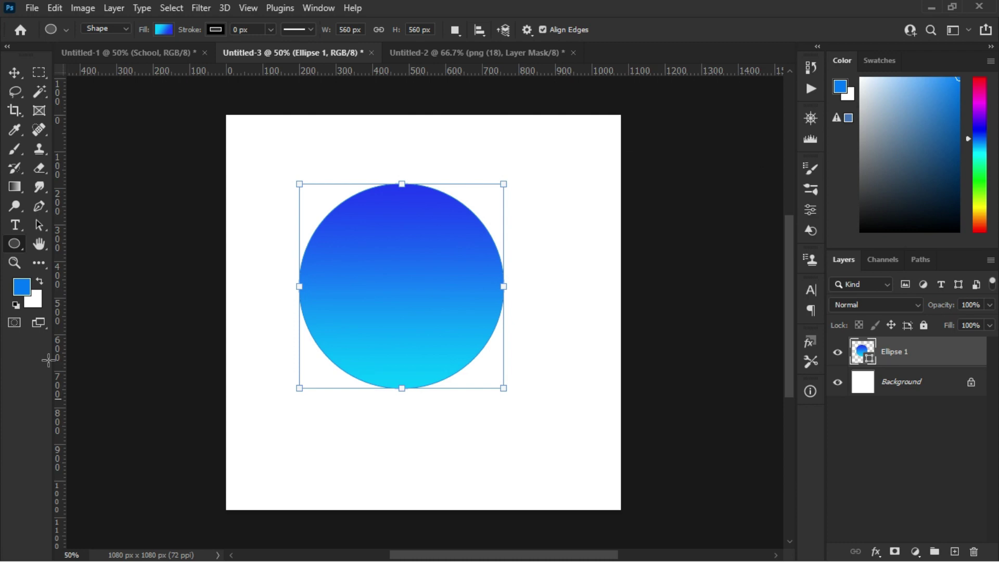
{"action": "key", "text": "v"}
{"action": "left_click_drag", "start_coordinate": [442, 290], "coordinate": [537, 171]}
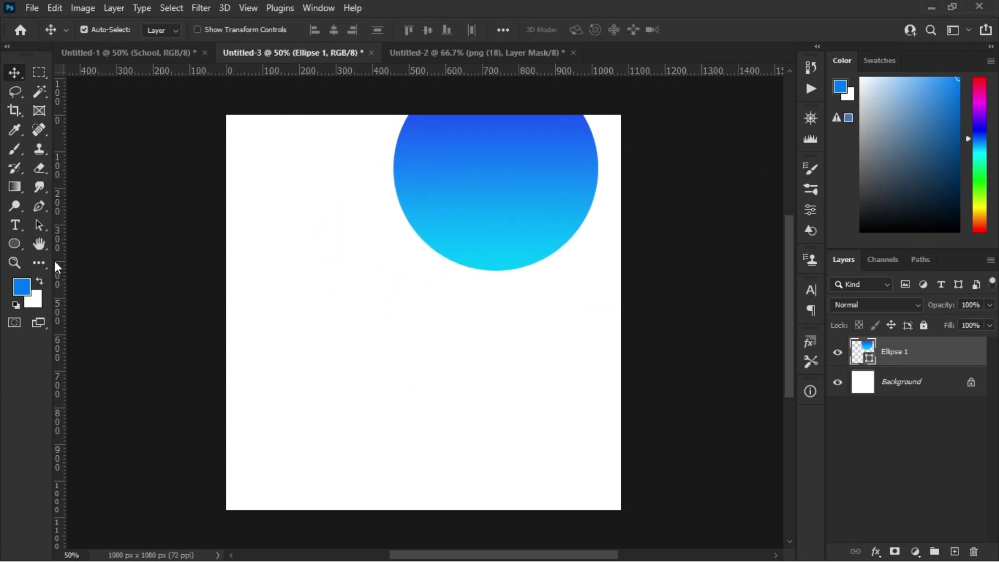
- Try a purple fill on the circle, then undo it
{"action": "left_click", "coordinate": [15, 243]}
{"action": "left_click", "coordinate": [163, 30]}
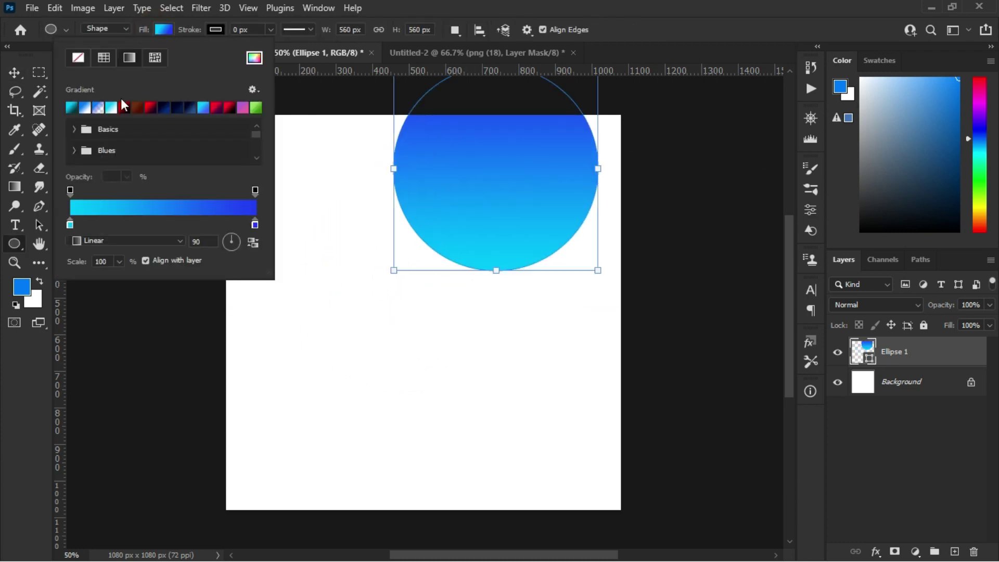
{"action": "left_click", "coordinate": [251, 59]}
{"action": "left_click_drag", "start_coordinate": [736, 379], "coordinate": [737, 284]}
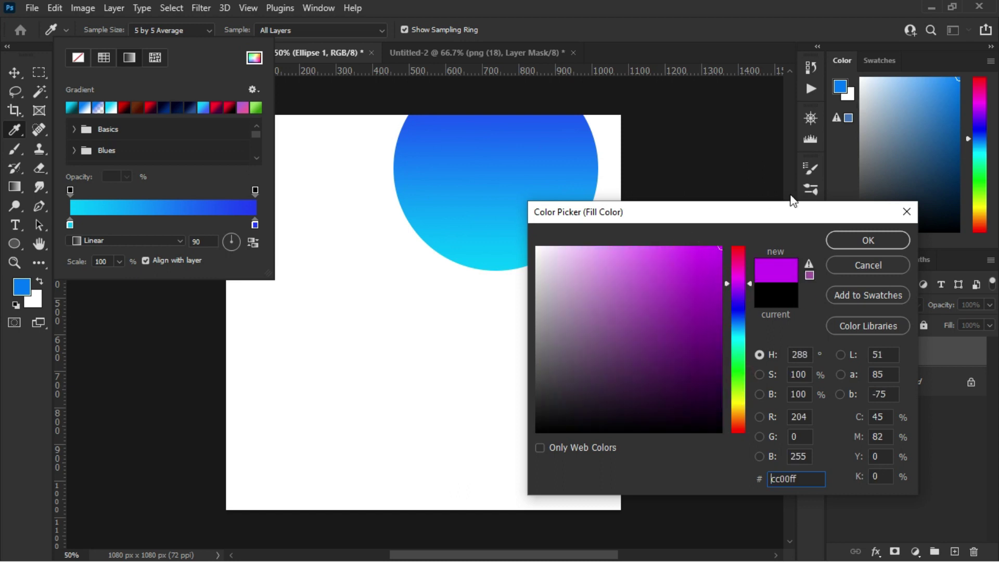
{"action": "left_click", "coordinate": [867, 240]}
{"action": "key", "text": "ctrl+z"}
- Add a new layer and draw a second circle filled solid magenta
{"action": "key", "text": "ctrl+shift+alt+n"}
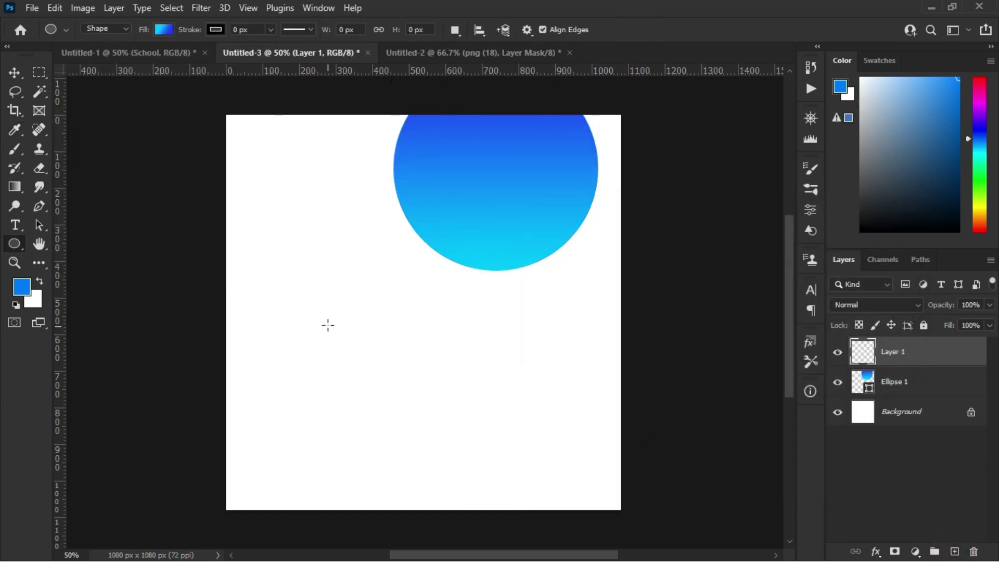
{"action": "left_click_drag", "start_coordinate": [290, 247], "coordinate": [495, 449]}
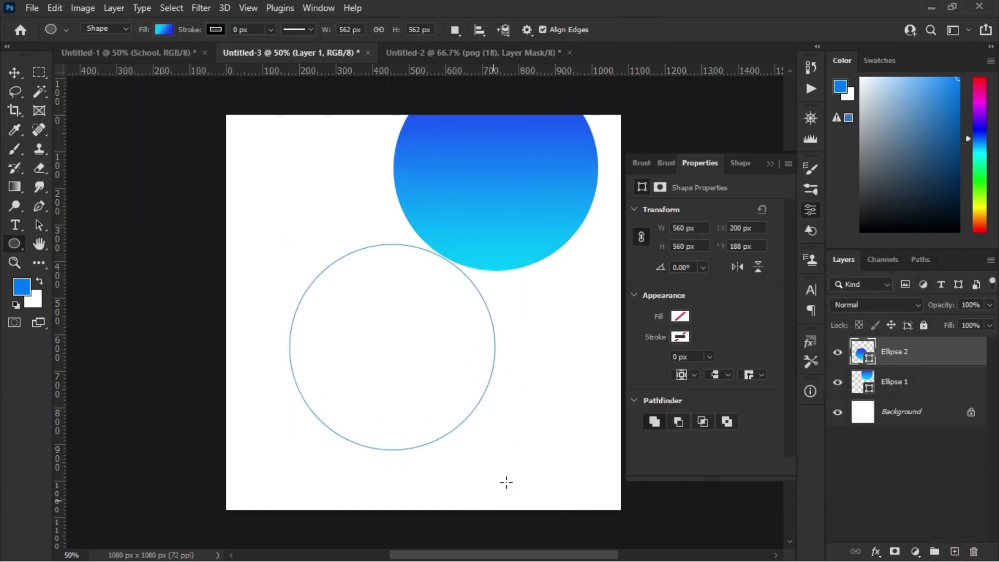
{"action": "left_click", "coordinate": [770, 164]}
{"action": "left_click", "coordinate": [164, 29]}
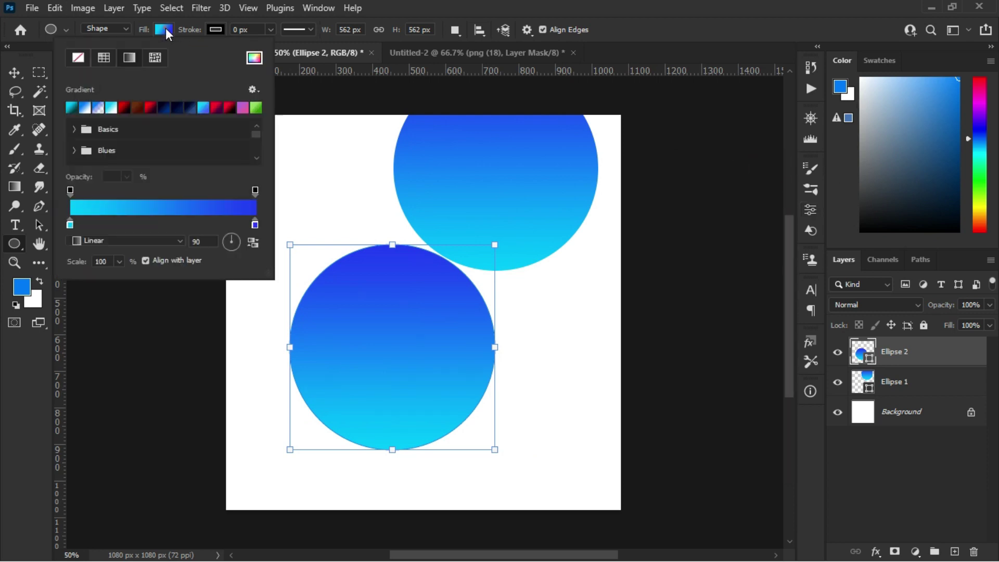
{"action": "left_click", "coordinate": [253, 62]}
{"action": "left_click", "coordinate": [702, 266]}
{"action": "left_click", "coordinate": [868, 238]}
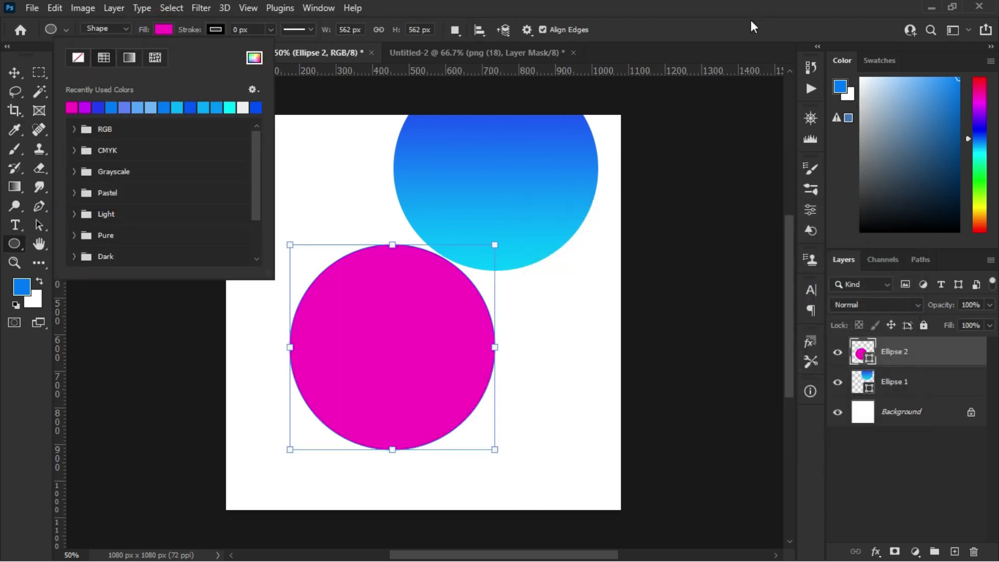
- Scale the magenta circle to about 111% and place it under the blue circle at the right edge
{"action": "key", "text": "v"}
{"action": "key", "text": "ctrl+t"}
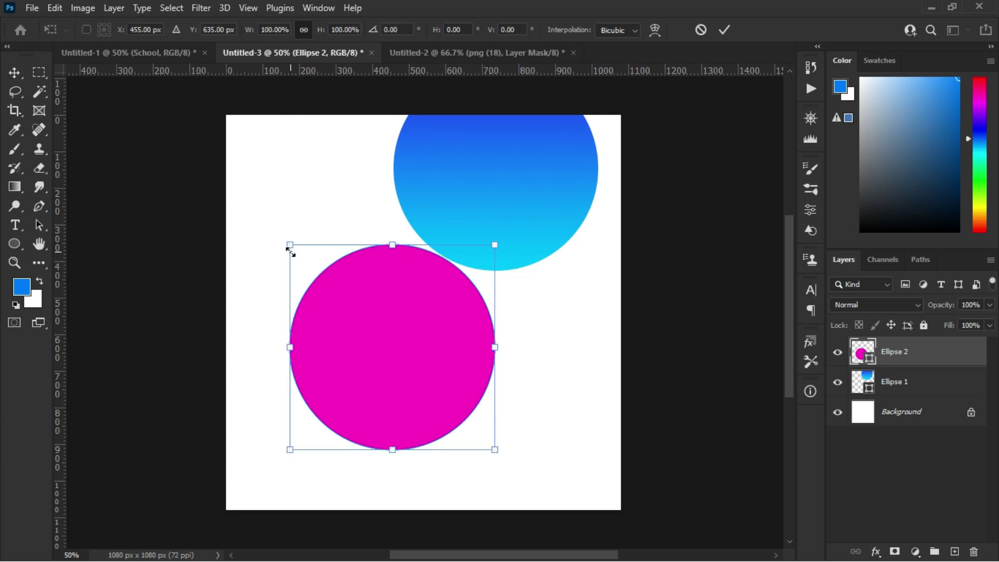
{"action": "mouse_move", "coordinate": [287, 246]}
{"action": "left_mouse_down"}
{"action": "mouse_move", "coordinate": [339, 284]}
{"action": "mouse_move", "coordinate": [328, 284]}
{"action": "left_mouse_up"}
{"action": "left_click_drag", "start_coordinate": [433, 357], "coordinate": [496, 328]}
{"action": "left_click_drag", "start_coordinate": [393, 419], "coordinate": [356, 444]}
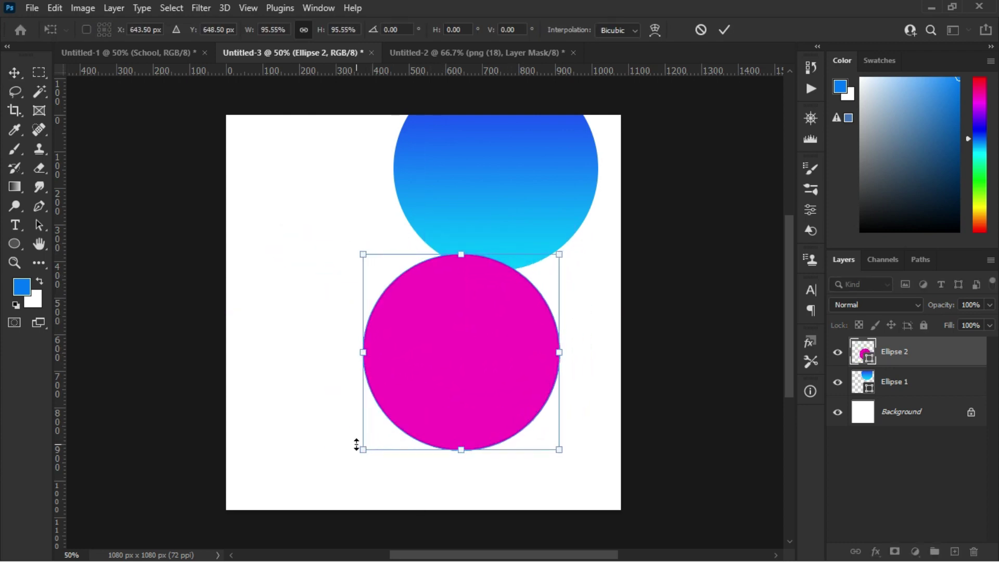
{"action": "mouse_move", "coordinate": [457, 399]}
{"action": "left_mouse_down"}
{"action": "mouse_move", "coordinate": [495, 370]}
{"action": "mouse_move", "coordinate": [513, 369]}
{"action": "left_mouse_up"}
{"action": "left_click_drag", "start_coordinate": [424, 420], "coordinate": [409, 424]}
{"action": "left_click_drag", "start_coordinate": [481, 411], "coordinate": [490, 406]}
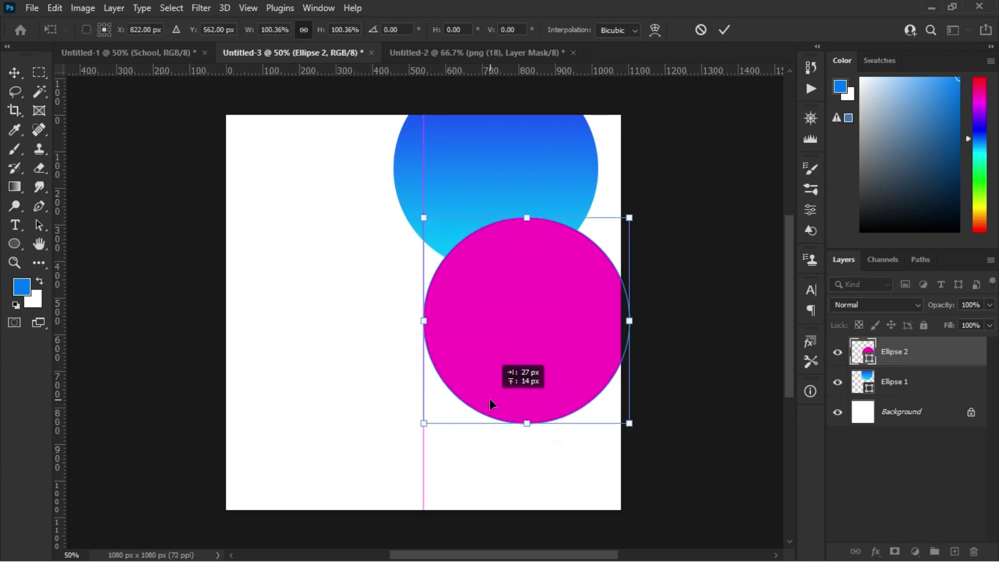
{"action": "mouse_move", "coordinate": [423, 422]}
{"action": "left_mouse_down"}
{"action": "mouse_move", "coordinate": [381, 458]}
{"action": "mouse_move", "coordinate": [401, 443]}
{"action": "left_mouse_up"}
{"action": "mouse_move", "coordinate": [512, 409]}
{"action": "left_mouse_down"}
{"action": "mouse_move", "coordinate": [533, 412]}
{"action": "mouse_move", "coordinate": [515, 414]}
{"action": "left_mouse_up"}
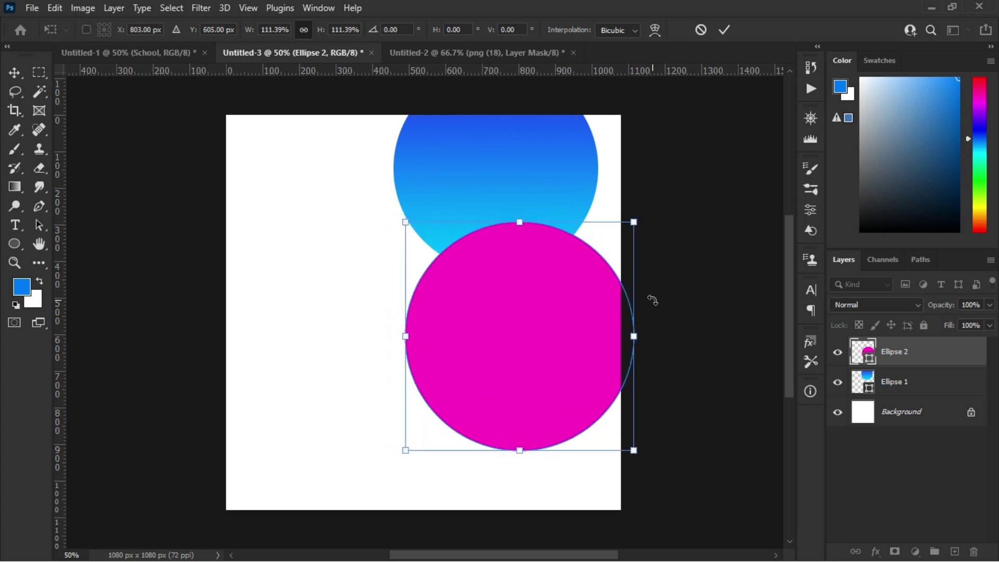
- Commit the magenta circle, duplicate it, and shrink the copy to about 527 px
{"action": "left_click", "coordinate": [724, 30]}
{"action": "key", "text": "ctrl+j"}
{"action": "key", "text": "ctrl+t"}
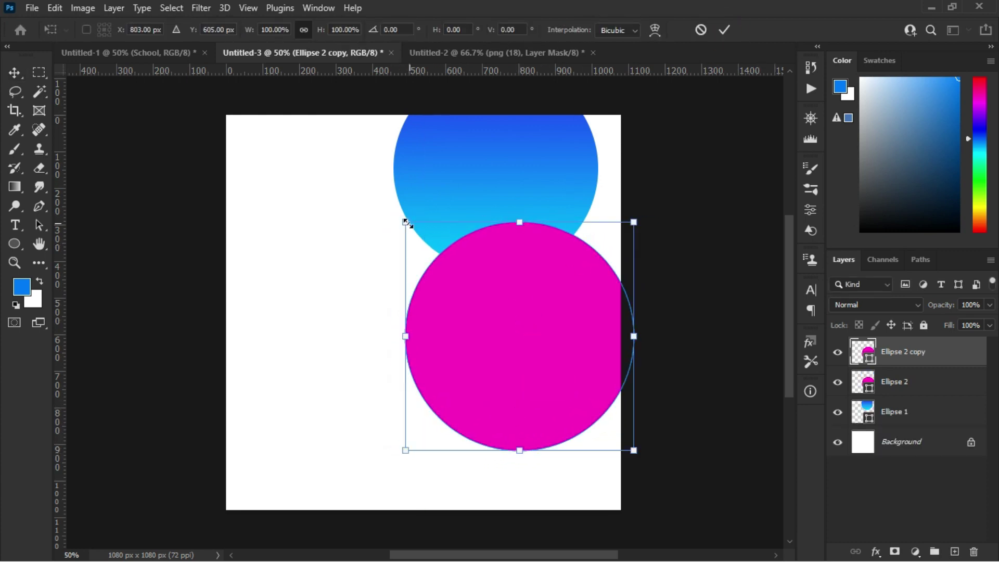
{"action": "left_click_drag", "start_coordinate": [405, 222], "coordinate": [438, 254]}
{"action": "left_click_drag", "start_coordinate": [633, 450], "coordinate": [606, 424]}
{"action": "left_click_drag", "start_coordinate": [438, 254], "coordinate": [416, 235]}
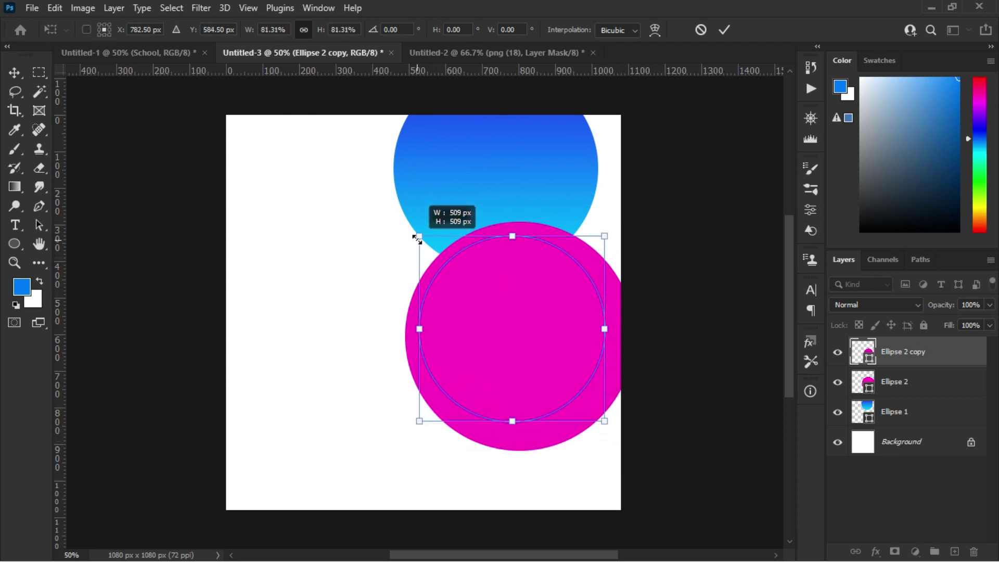
{"action": "left_click_drag", "start_coordinate": [604, 419], "coordinate": [609, 426]}
- Fill the copy light cyan, nudge it 7 px, and enlarge it to about 105%
{"action": "double_click", "coordinate": [863, 353]}
{"action": "left_click", "coordinate": [667, 287]}
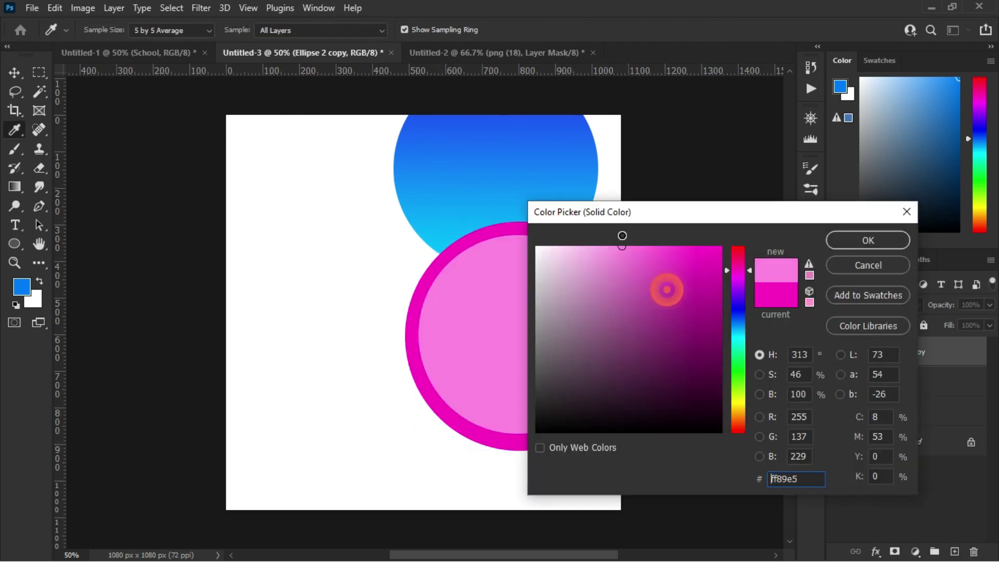
{"action": "left_click_drag", "start_coordinate": [737, 286], "coordinate": [736, 336]}
{"action": "left_click", "coordinate": [867, 240]}
{"action": "left_click_drag", "start_coordinate": [548, 315], "coordinate": [552, 319]}
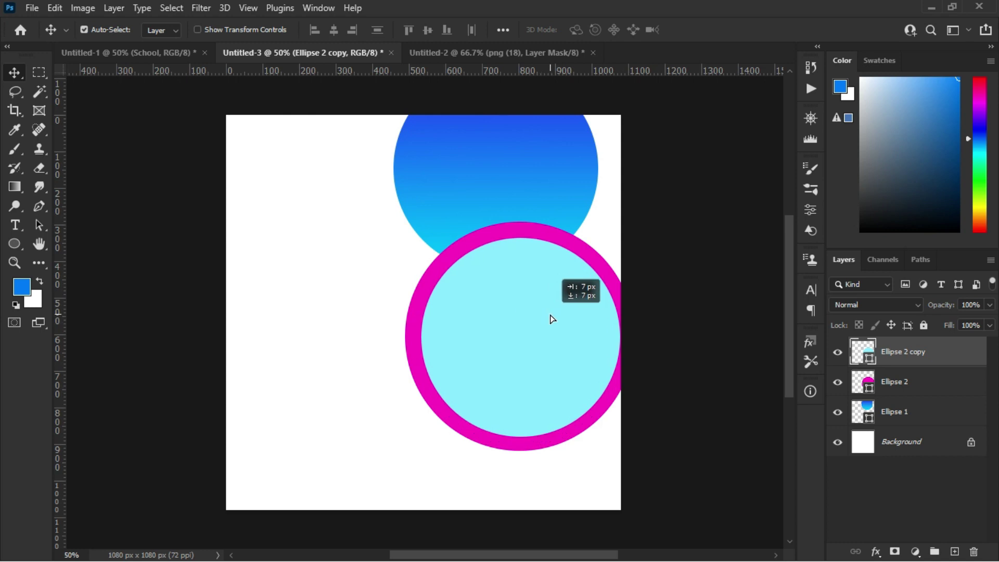
{"action": "key", "text": "ctrl+t"}
{"action": "left_click_drag", "start_coordinate": [419, 235], "coordinate": [415, 231]}
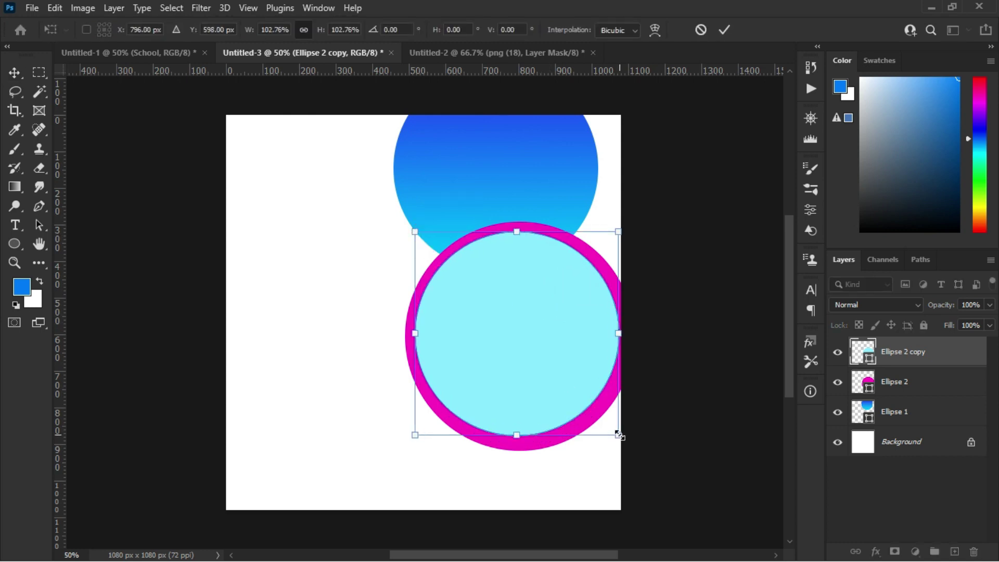
{"action": "left_click_drag", "start_coordinate": [618, 435], "coordinate": [623, 440]}
- Remove the copy's fill and give it a blue 6.35 px outline
{"action": "left_click", "coordinate": [724, 30]}
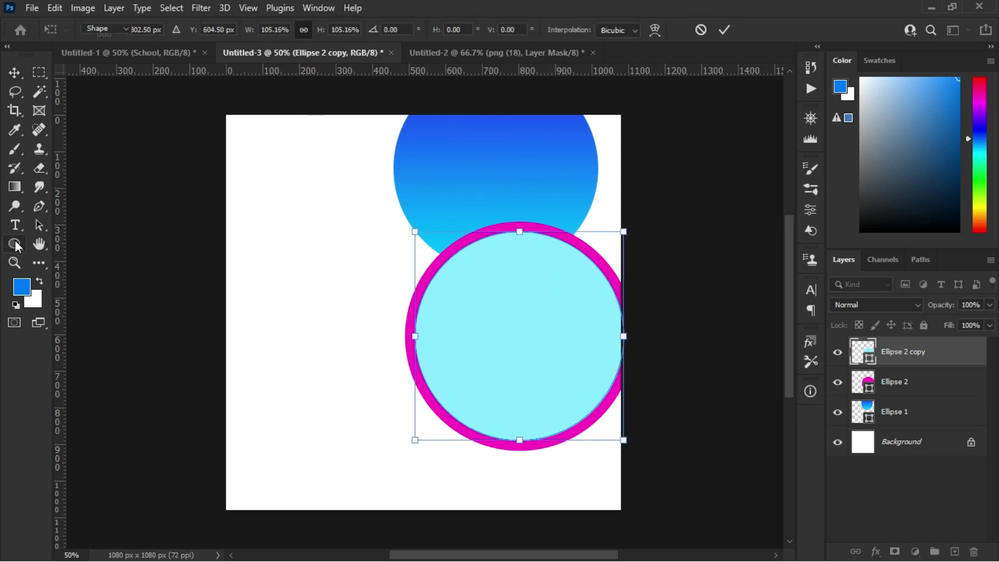
{"action": "left_click", "coordinate": [166, 29]}
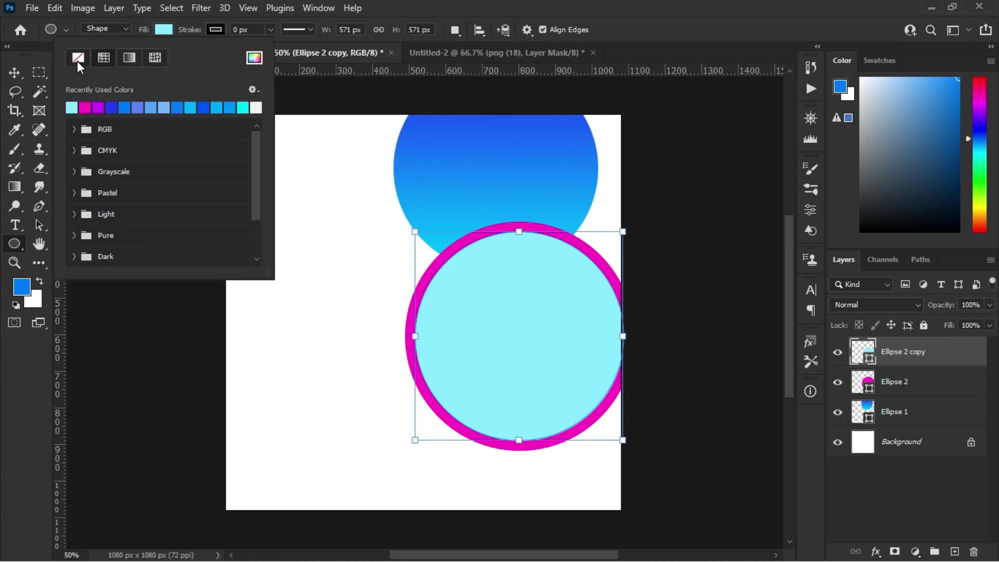
{"action": "left_click", "coordinate": [78, 57]}
{"action": "left_click", "coordinate": [216, 29]}
{"action": "left_click", "coordinate": [190, 106]}
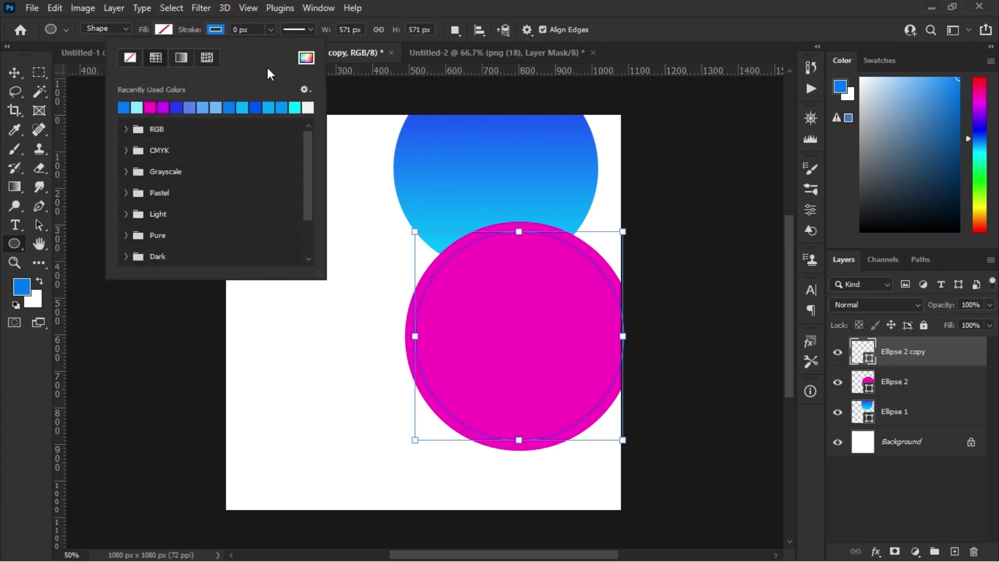
{"action": "left_click", "coordinate": [270, 29]}
{"action": "left_click_drag", "start_coordinate": [274, 48], "coordinate": [286, 48]}
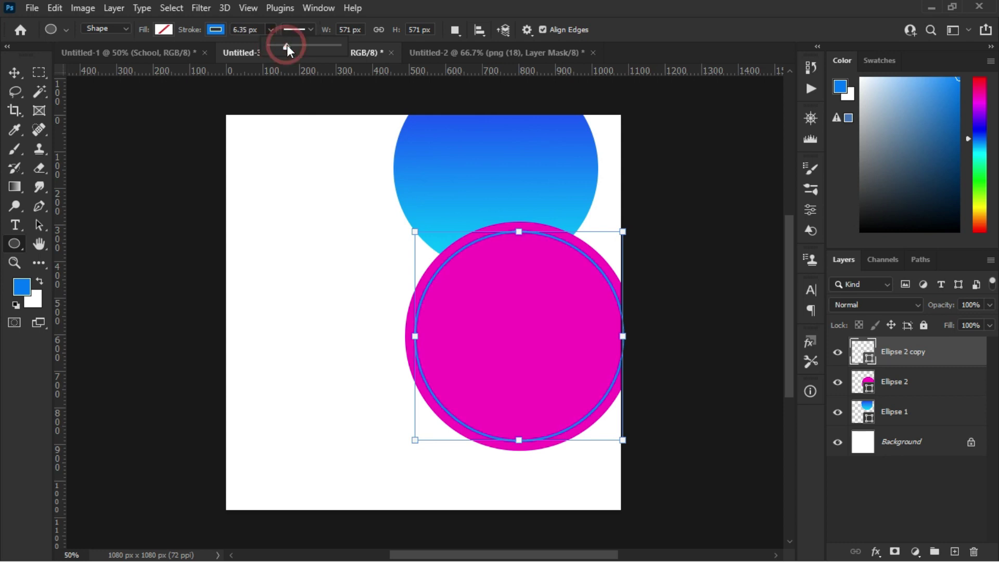
- Make the ring's outline dashed and enlarge it slightly
{"action": "left_click", "coordinate": [310, 29]}
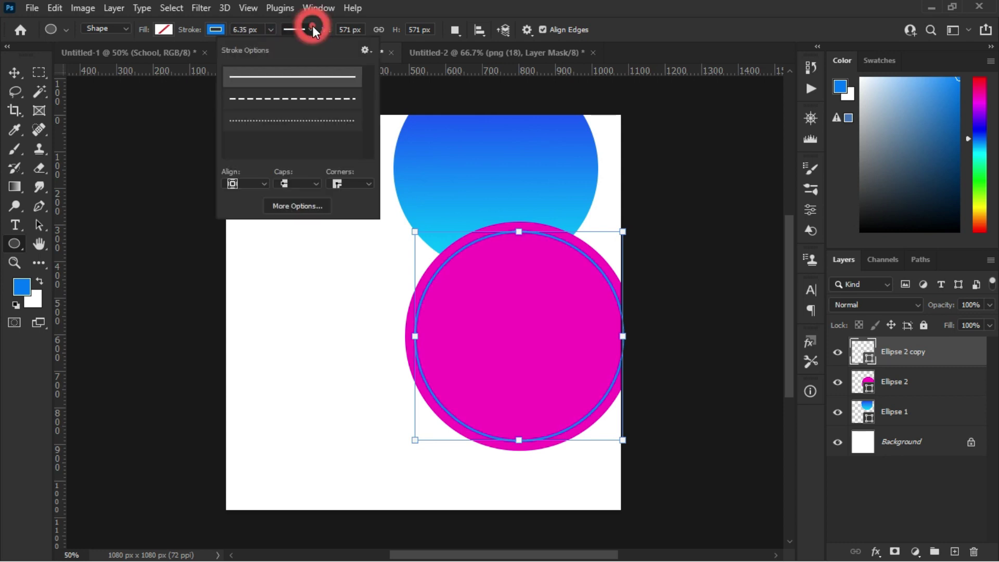
{"action": "left_click", "coordinate": [287, 121]}
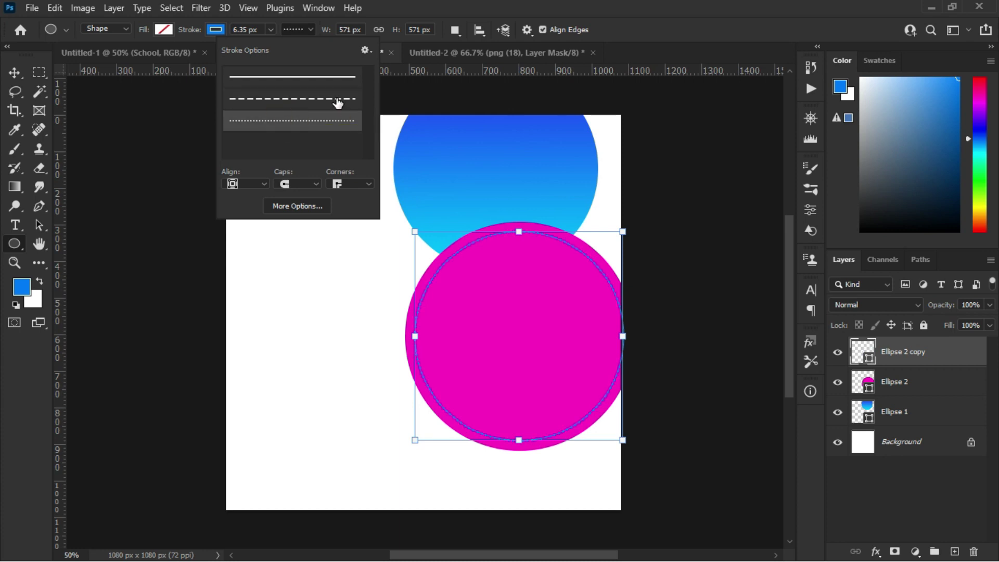
{"action": "left_click", "coordinate": [322, 98]}
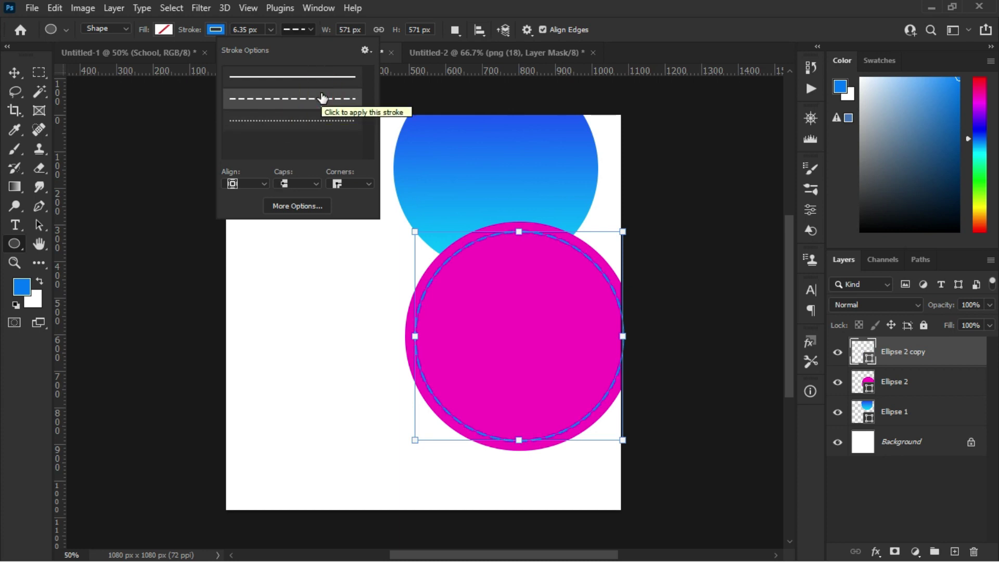
{"action": "left_click", "coordinate": [415, 440]}
{"action": "left_click_drag", "start_coordinate": [415, 440], "coordinate": [414, 442]}
- Align the magenta circle with the dashed ring, then recolour Ellipse 2 white (#ffffff)
{"action": "left_click", "coordinate": [17, 74]}
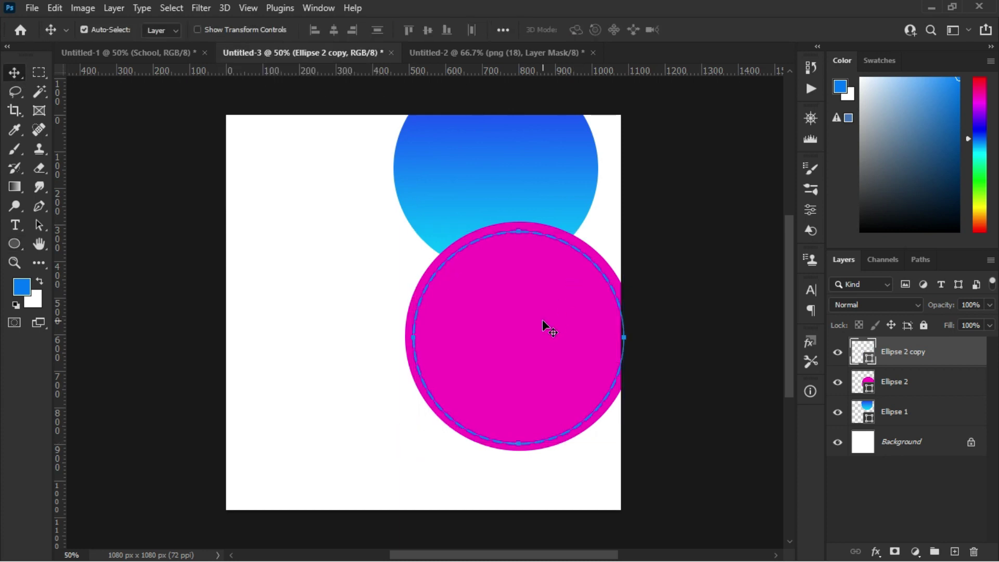
{"action": "left_click", "coordinate": [545, 318]}
{"action": "left_click_drag", "start_coordinate": [545, 318], "coordinate": [546, 325]}
{"action": "left_click_drag", "start_coordinate": [518, 232], "coordinate": [520, 234]}
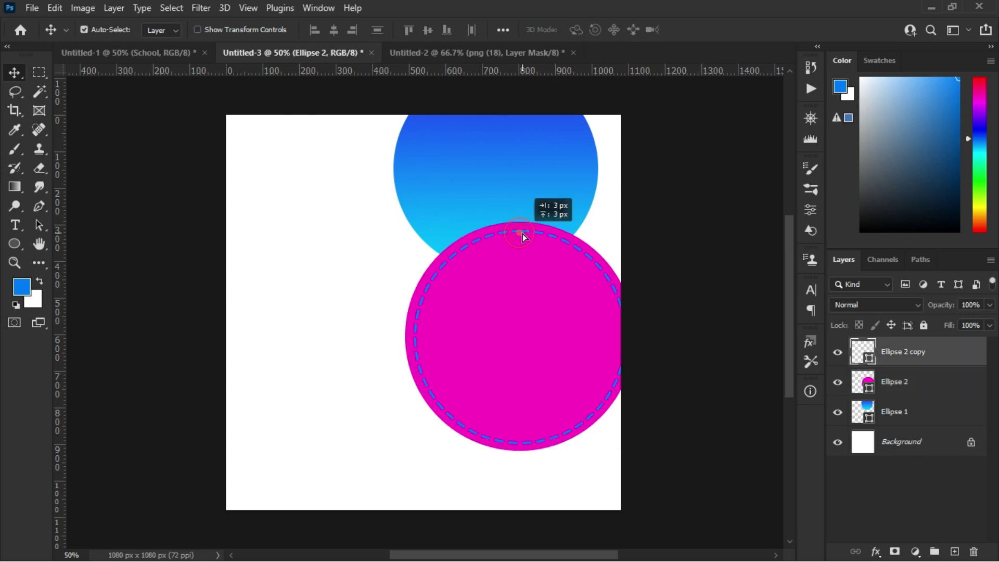
{"action": "left_click", "coordinate": [417, 314]}
{"action": "double_click", "coordinate": [863, 382]}
{"action": "type", "text": "ffffff"}
{"action": "left_click", "coordinate": [864, 239]}
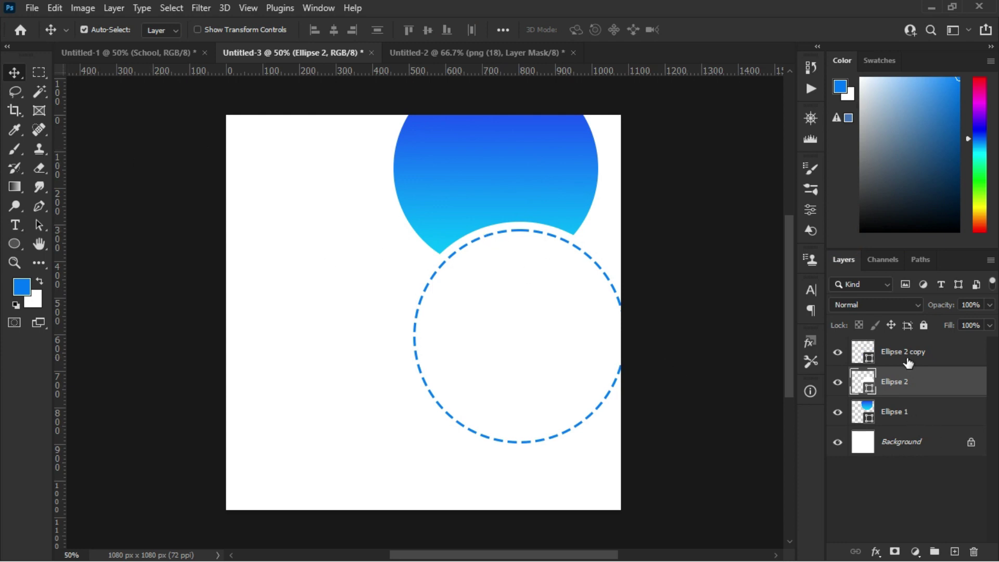
- Duplicate the white circle, move it to the top of the layers, and shrink it inside the ring
{"action": "left_click", "coordinate": [837, 382]}
{"action": "key", "text": "ctrl+j"}
{"action": "left_click_drag", "start_coordinate": [936, 382], "coordinate": [928, 349]}
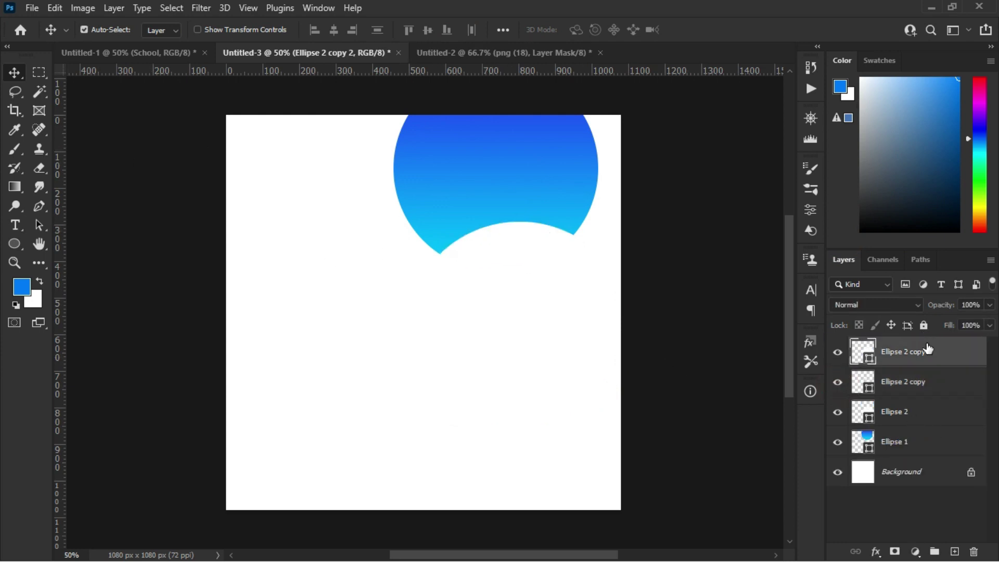
{"action": "key", "text": "ctrl+t"}
{"action": "left_click_drag", "start_coordinate": [404, 220], "coordinate": [429, 245]}
{"action": "left_click_drag", "start_coordinate": [632, 447], "coordinate": [618, 437]}
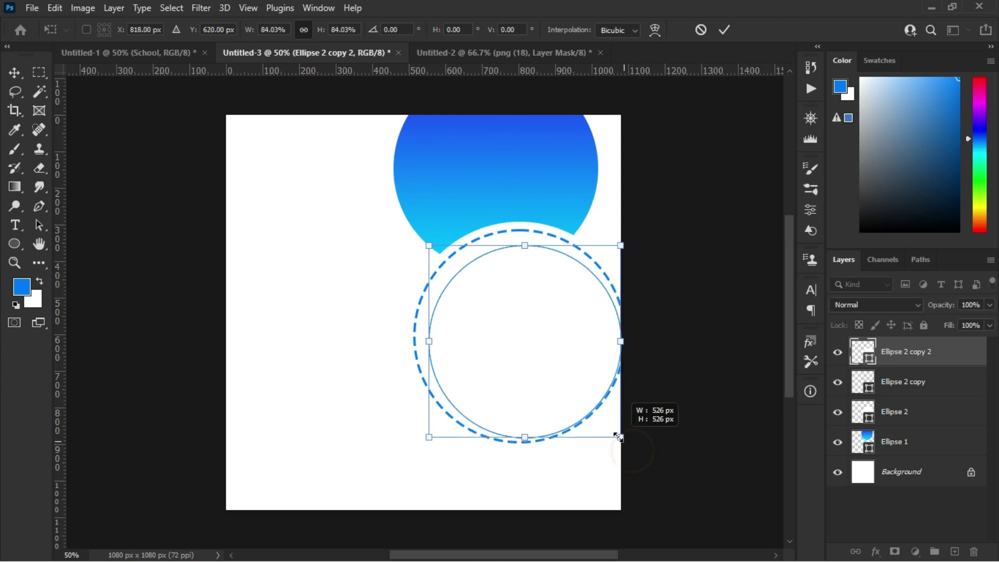
{"action": "left_click_drag", "start_coordinate": [422, 238], "coordinate": [424, 241]}
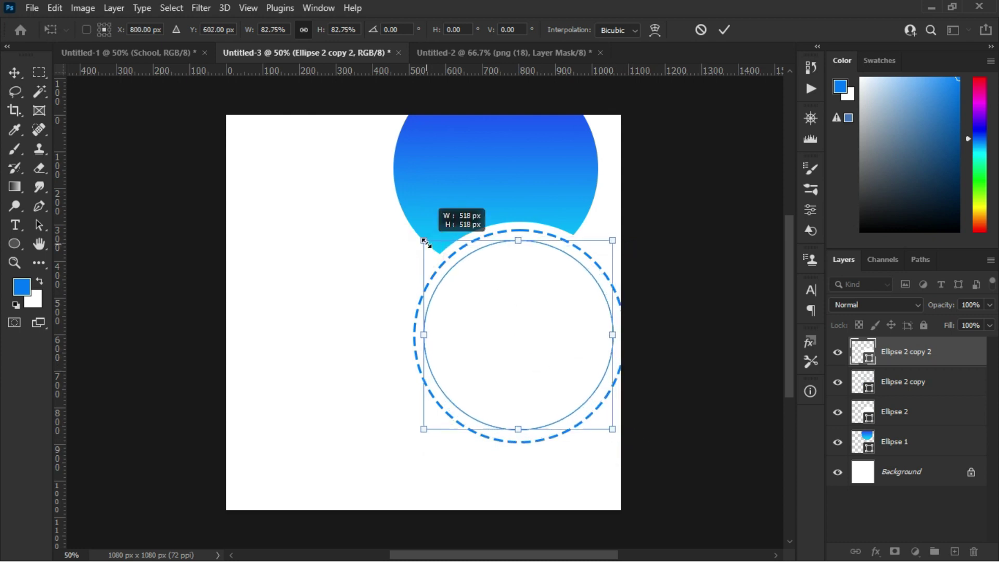
{"action": "left_click_drag", "start_coordinate": [612, 429], "coordinate": [616, 432]}
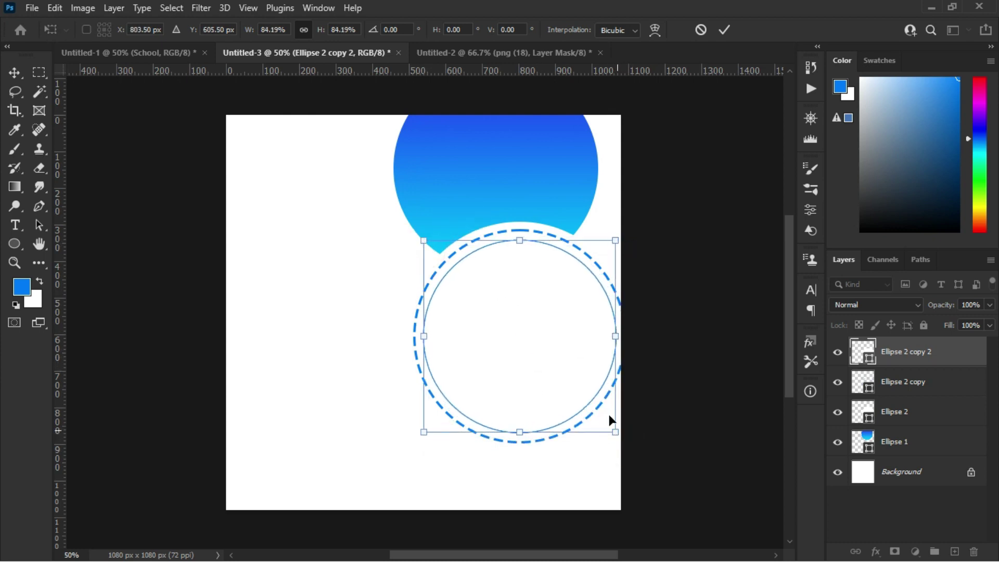
{"action": "left_click", "coordinate": [528, 330]}
- Bring the team photo in from Untitled-2, enlarge it, and clip it to the inner circle
{"action": "left_click", "coordinate": [724, 29]}
{"action": "left_click", "coordinate": [458, 52]}
{"action": "mouse_move", "coordinate": [323, 258]}
{"action": "left_mouse_down"}
{"action": "mouse_move", "coordinate": [323, 149]}
{"action": "mouse_move", "coordinate": [514, 338]}
{"action": "left_mouse_up"}
{"action": "key", "text": "ctrl+t"}
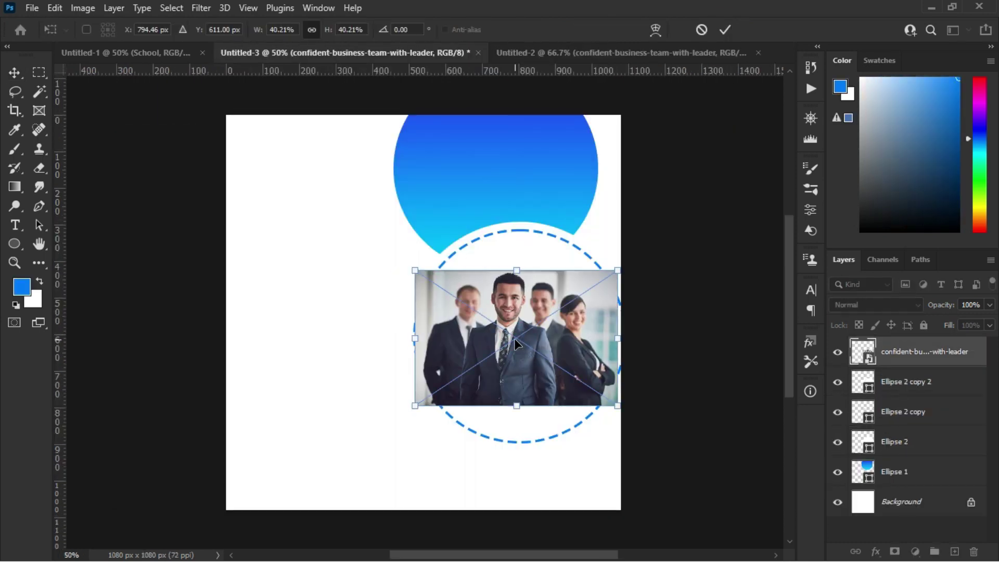
{"action": "left_click_drag", "start_coordinate": [325, 31], "coordinate": [339, 32]}
{"action": "left_click", "coordinate": [724, 30]}
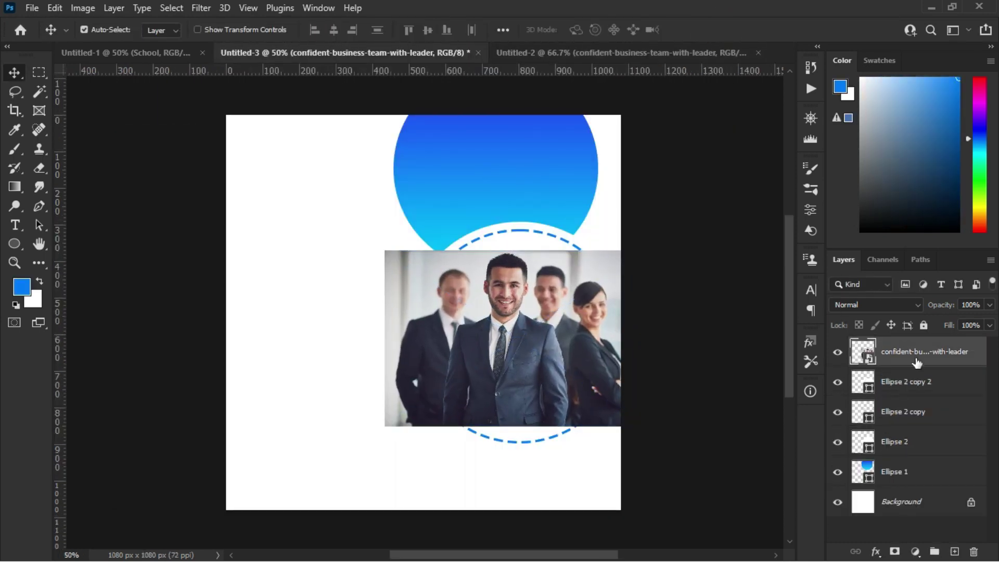
{"action": "key", "text": "ctrl+alt+g"}
- Convert the photo to a regular layer and stretch its bottom edge strip to the circle
{"action": "right_click", "coordinate": [929, 351]}
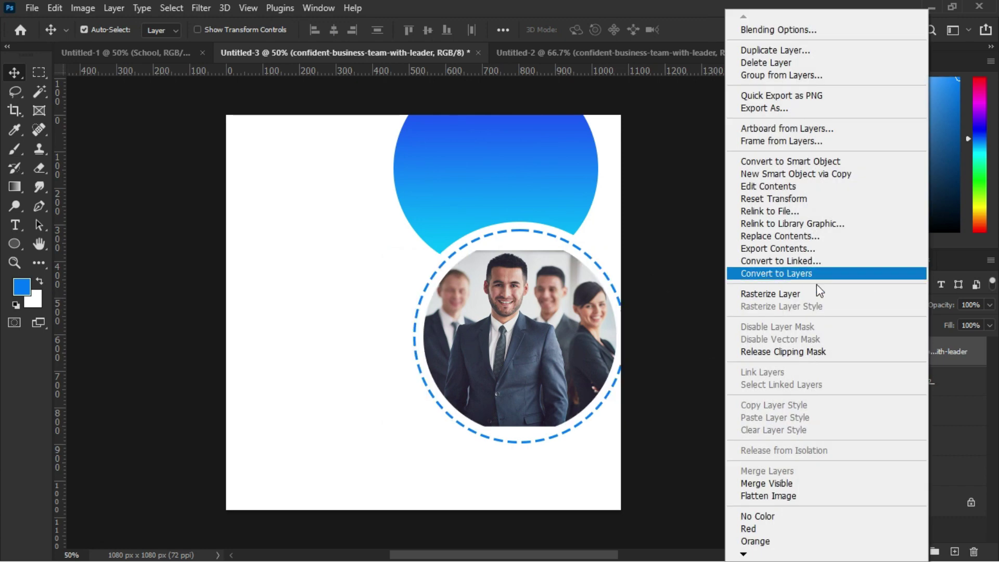
{"action": "left_click", "coordinate": [817, 275]}
{"action": "left_click", "coordinate": [39, 72]}
{"action": "key", "text": "ctrl+plus"}
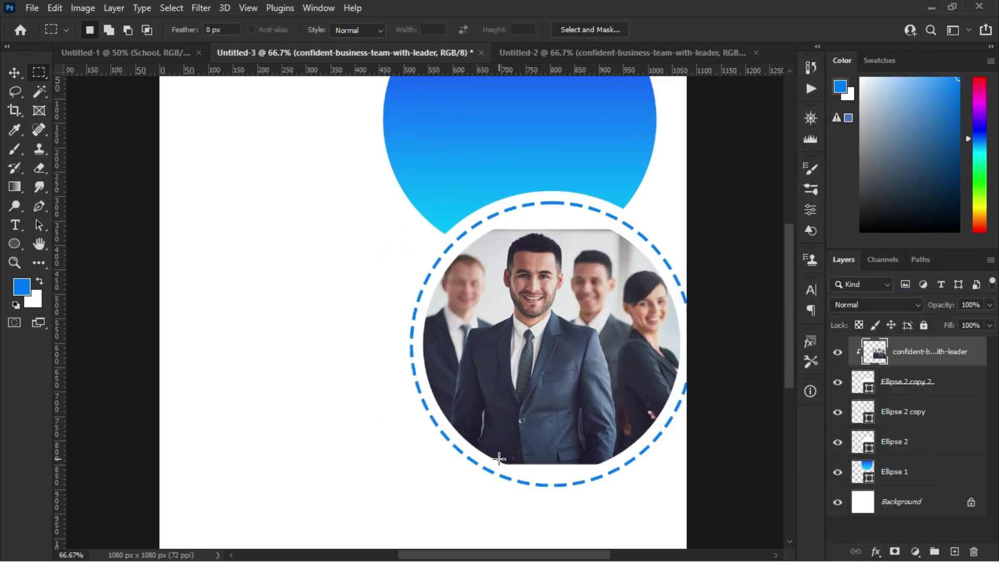
{"action": "mouse_move", "coordinate": [503, 460]}
{"action": "left_mouse_down"}
{"action": "mouse_move", "coordinate": [605, 463]}
{"action": "mouse_move", "coordinate": [596, 480]}
{"action": "left_mouse_up"}
{"action": "key", "text": "ctrl+t"}
{"action": "left_click", "coordinate": [724, 30]}
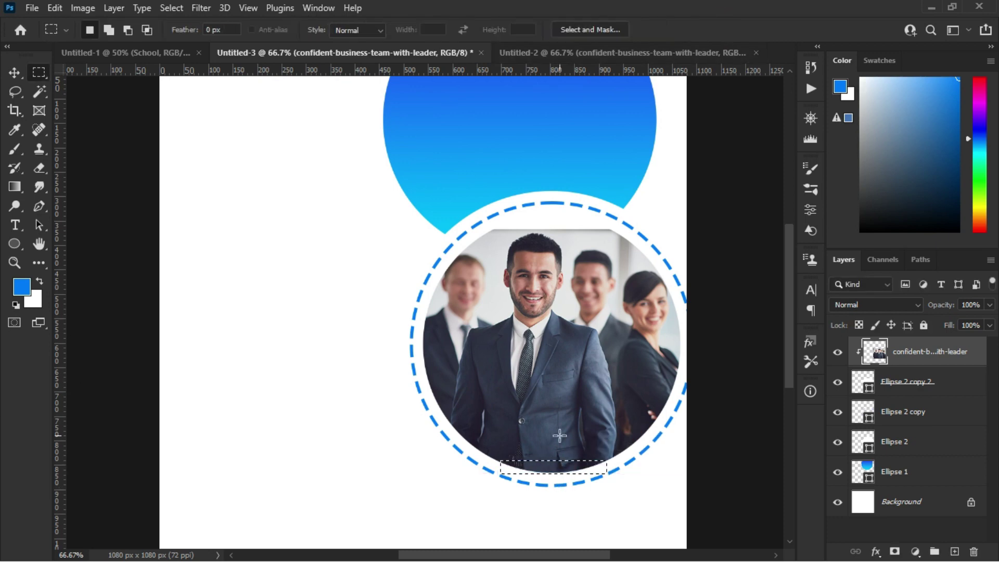
- Stretch the photo's top edge strip to the circle edge and shift the gradient circle slightly right
{"action": "left_click_drag", "start_coordinate": [493, 230], "coordinate": [615, 233]}
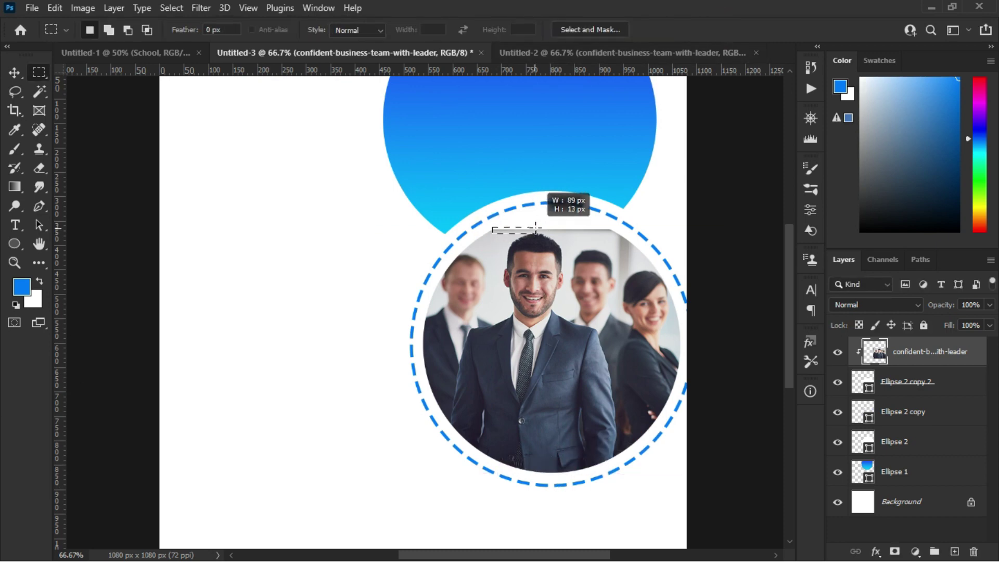
{"action": "key", "text": "ctrl+t"}
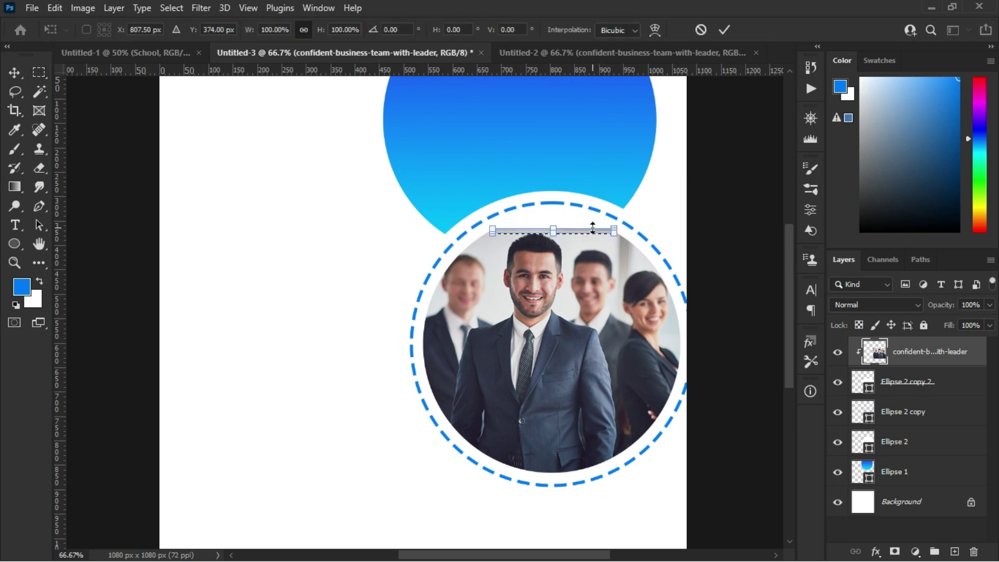
{"action": "left_click_drag", "start_coordinate": [553, 229], "coordinate": [554, 206]}
{"action": "left_click", "coordinate": [724, 30]}
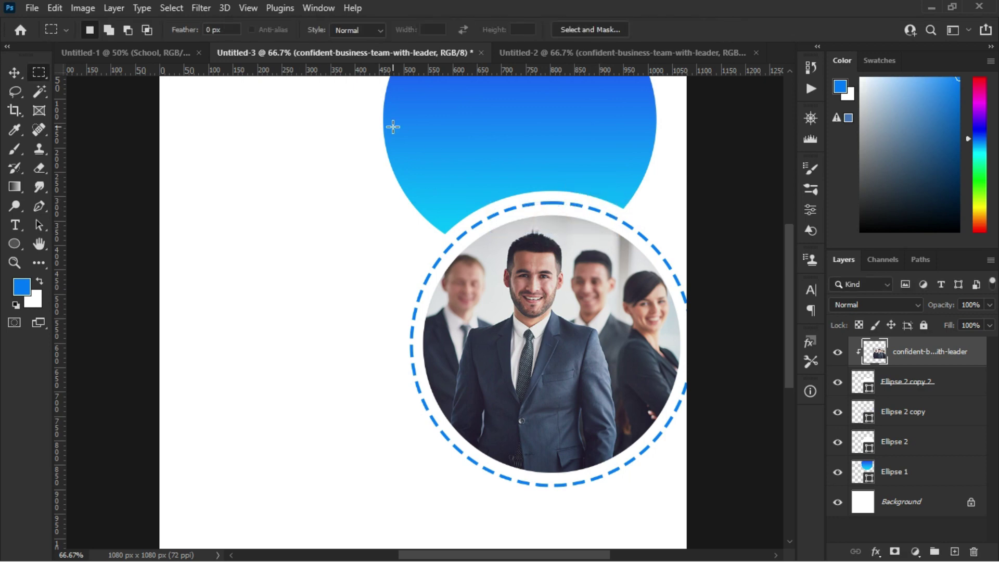
{"action": "key", "text": "ctrl+minus"}
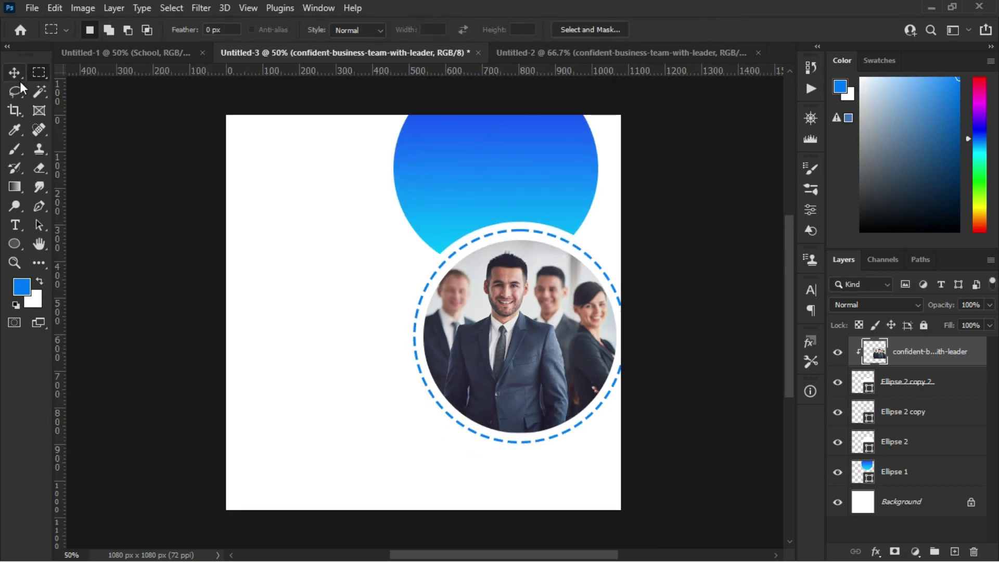
{"action": "left_click", "coordinate": [14, 72]}
{"action": "left_click_drag", "start_coordinate": [523, 179], "coordinate": [527, 178]}
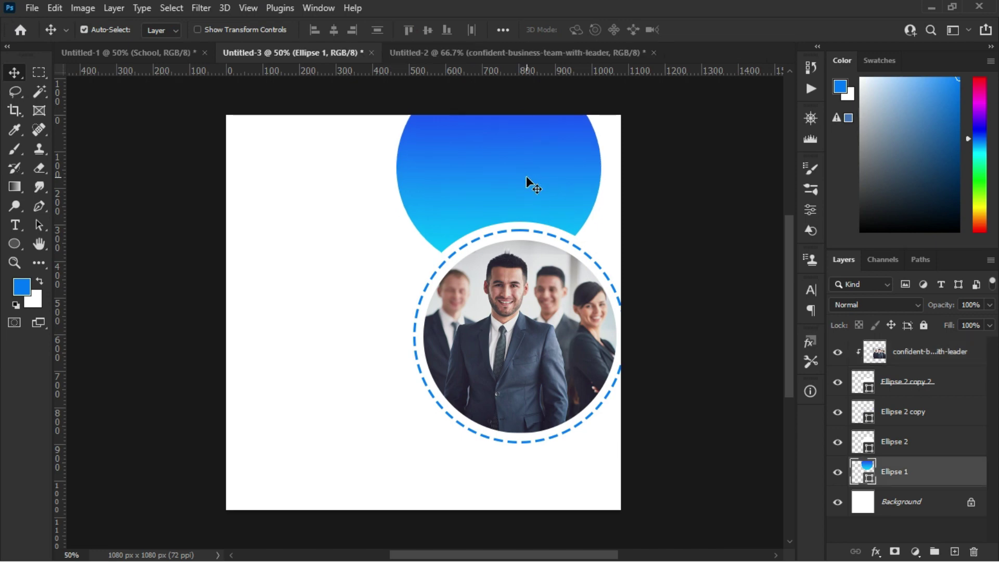
- Draw a closed curved wave shape across the bottom-left corner, extending below the canvas edge
{"action": "right_click", "coordinate": [39, 206]}
{"action": "left_click", "coordinate": [78, 205]}
{"action": "left_click", "coordinate": [210, 444]}
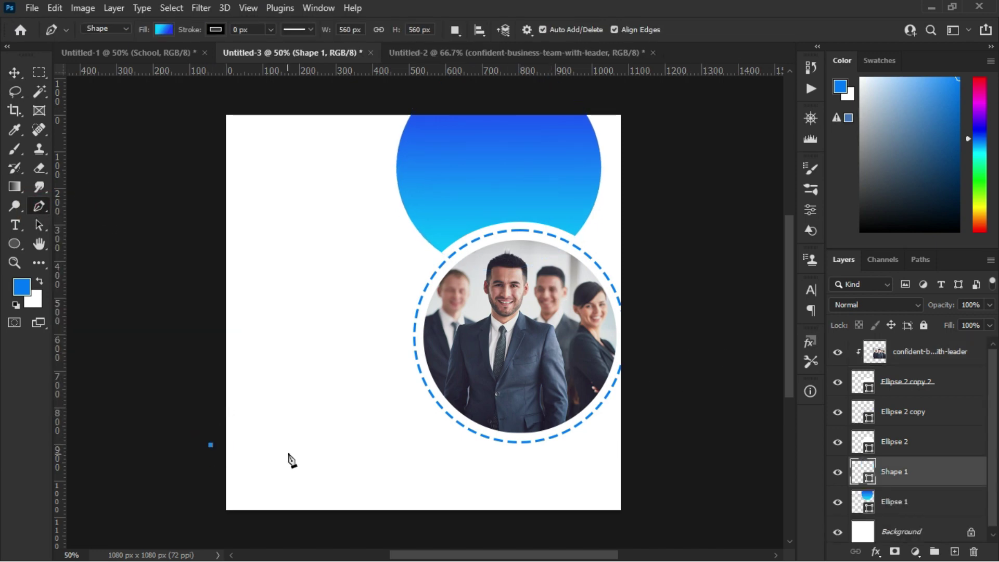
{"action": "mouse_move", "coordinate": [289, 453]}
{"action": "left_mouse_down"}
{"action": "mouse_move", "coordinate": [317, 484]}
{"action": "mouse_move", "coordinate": [372, 487]}
{"action": "mouse_move", "coordinate": [439, 523]}
{"action": "left_mouse_up"}
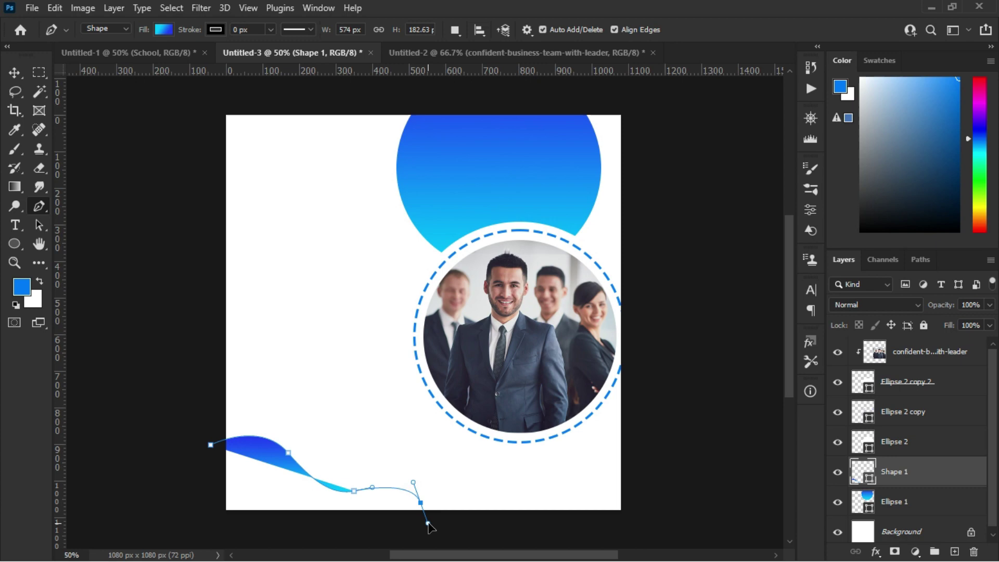
{"action": "left_click", "coordinate": [456, 539]}
{"action": "left_click", "coordinate": [196, 544]}
{"action": "left_click", "coordinate": [210, 445]}
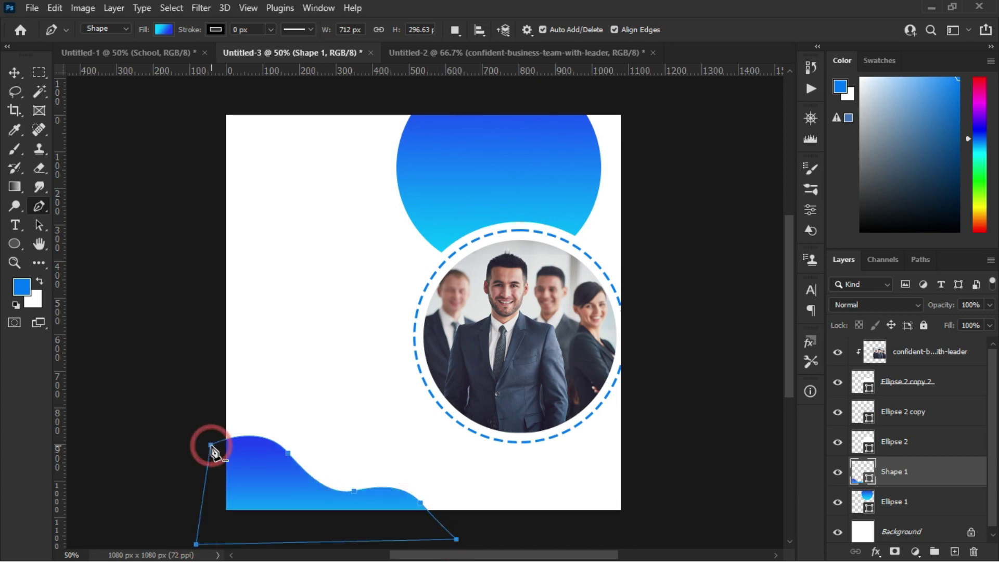
{"action": "left_click", "coordinate": [14, 77]}
{"action": "left_click", "coordinate": [305, 355]}
- Bring the purple logo into the post and scale it into the top-left corner
{"action": "left_click", "coordinate": [457, 52]}
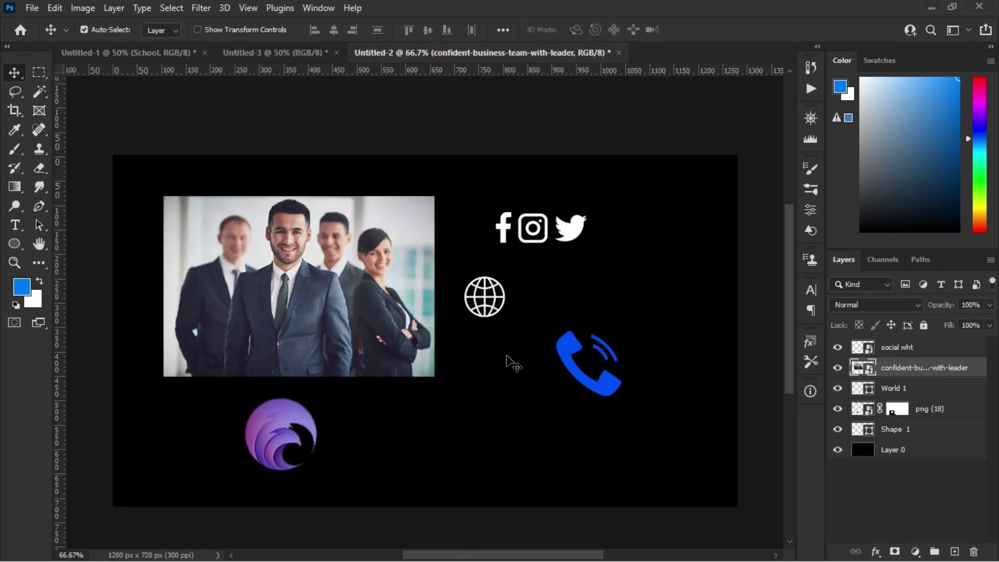
{"action": "left_click_drag", "start_coordinate": [508, 357], "coordinate": [290, 53]}
{"action": "left_click_drag", "start_coordinate": [311, 195], "coordinate": [304, 178]}
{"action": "key", "text": "ctrl+t"}
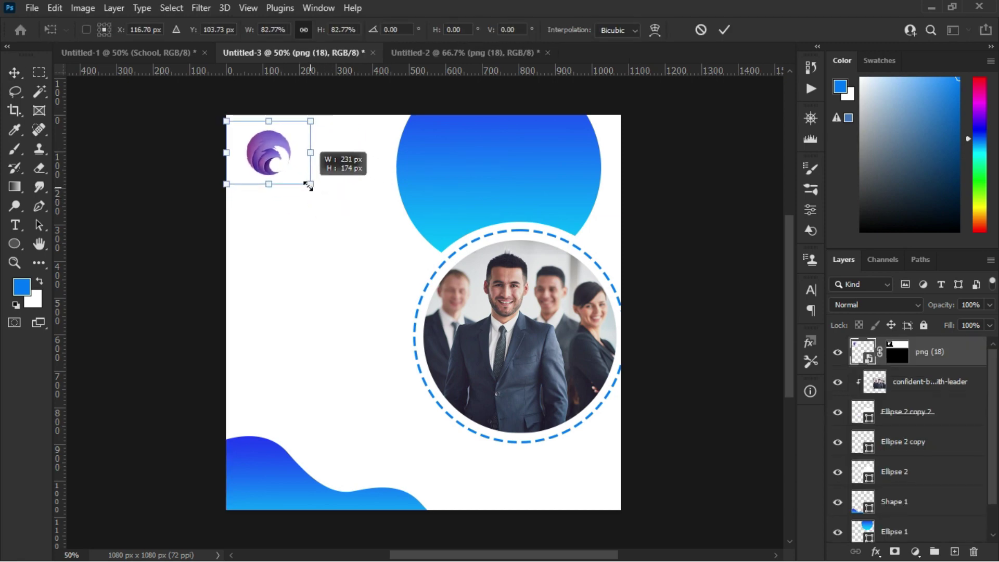
{"action": "left_click_drag", "start_coordinate": [255, 152], "coordinate": [258, 146]}
{"action": "left_click", "coordinate": [724, 30]}
- Add the text LANDSET in black Montserrat SemiBold below the logo
{"action": "key", "text": "t"}
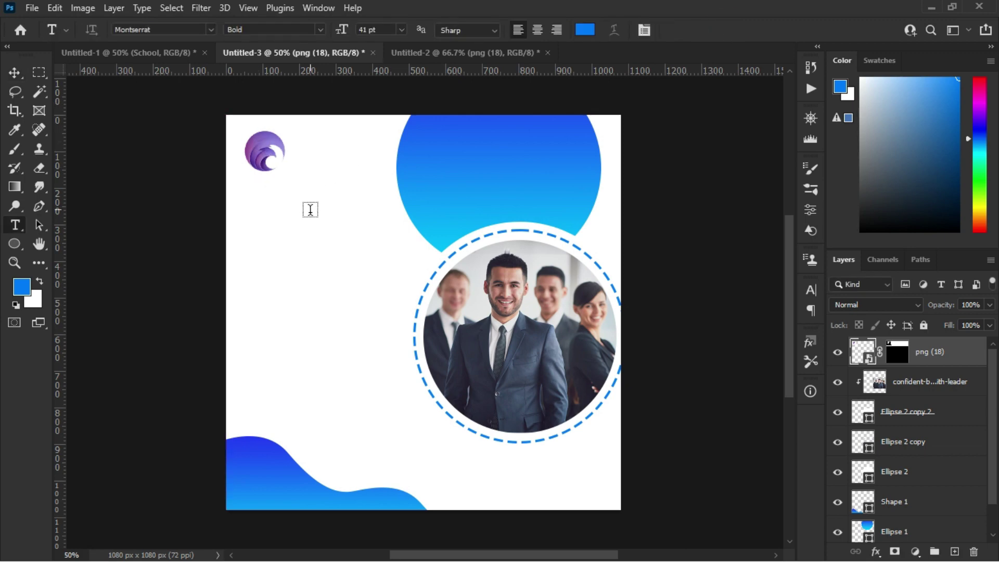
{"action": "left_click", "coordinate": [587, 32]}
{"action": "left_click", "coordinate": [551, 404]}
{"action": "left_click", "coordinate": [854, 234]}
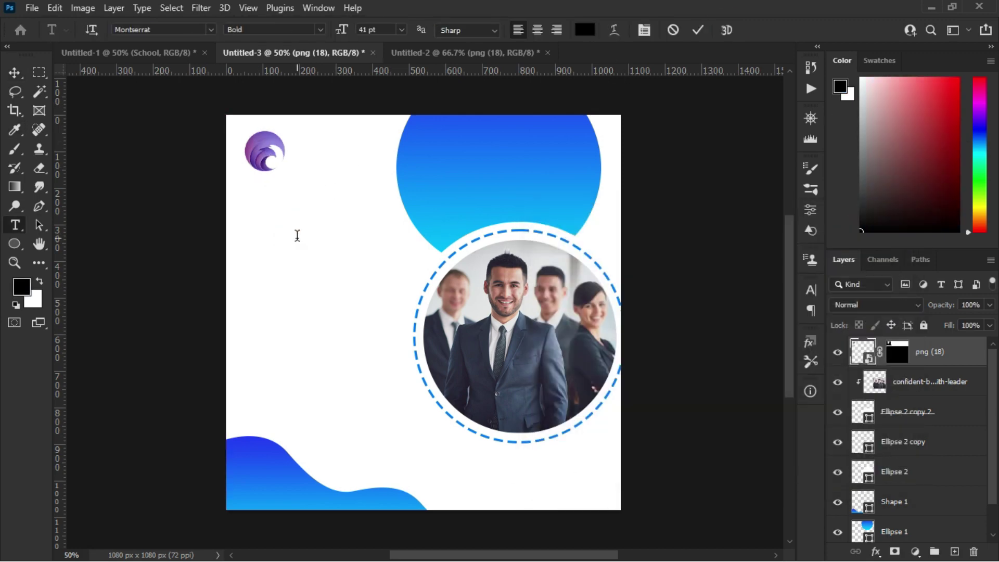
{"action": "left_click", "coordinate": [298, 236]}
{"action": "type", "text": "LANDSET"}
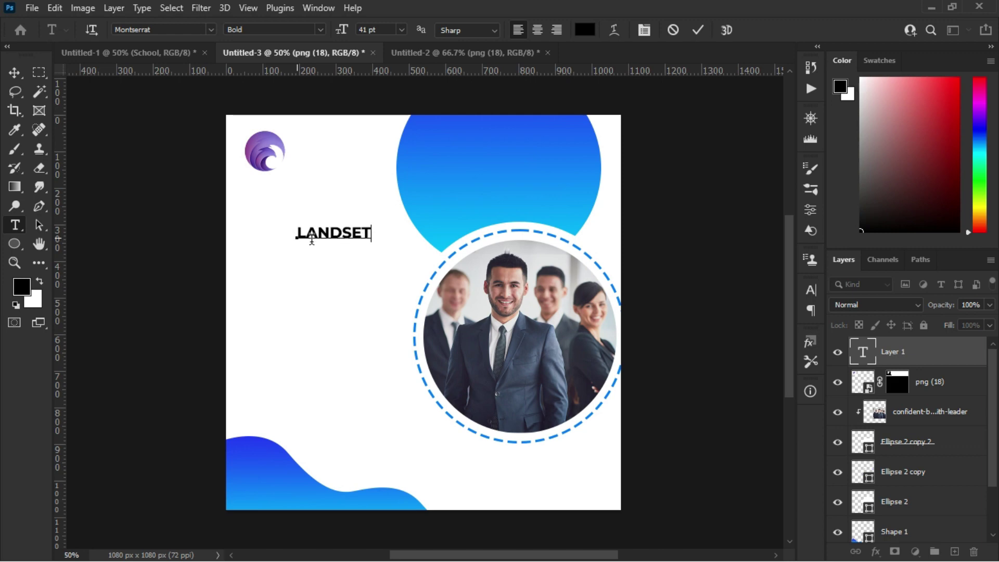
{"action": "key", "text": "ctrl+a"}
{"action": "left_click", "coordinate": [318, 29]}
{"action": "left_click", "coordinate": [307, 102]}
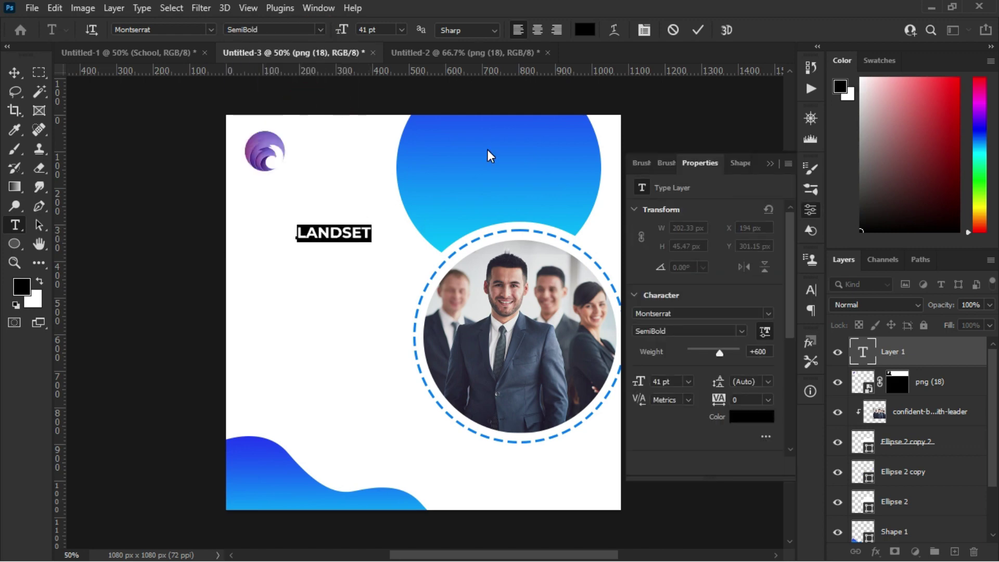
{"action": "left_click", "coordinate": [772, 163]}
- Place LANDSET to the right of the logo and draw a new text box beneath it
{"action": "left_click", "coordinate": [698, 29]}
{"action": "key", "text": "v"}
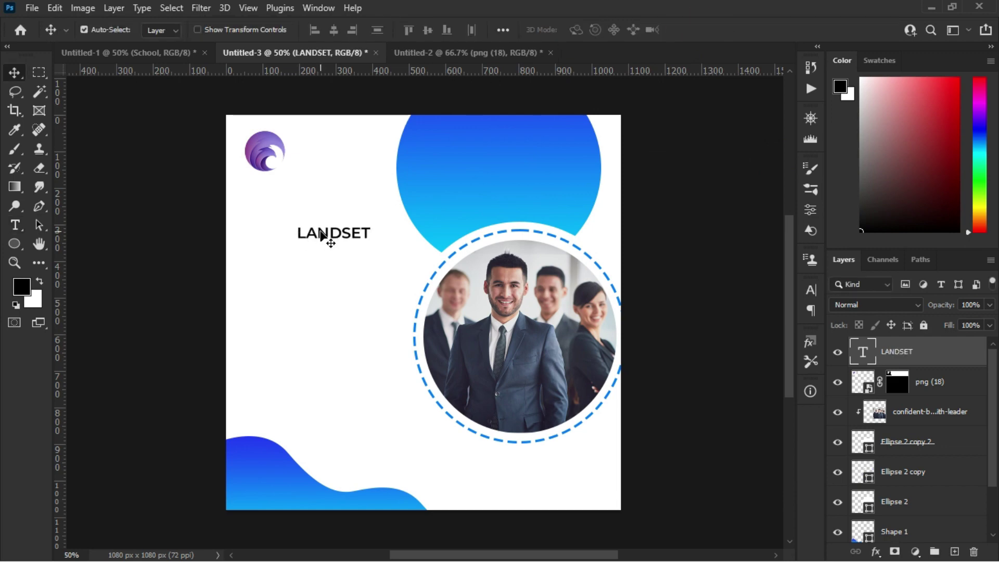
{"action": "left_click_drag", "start_coordinate": [323, 235], "coordinate": [315, 154]}
{"action": "key", "text": "t"}
{"action": "left_click_drag", "start_coordinate": [265, 231], "coordinate": [355, 241]}
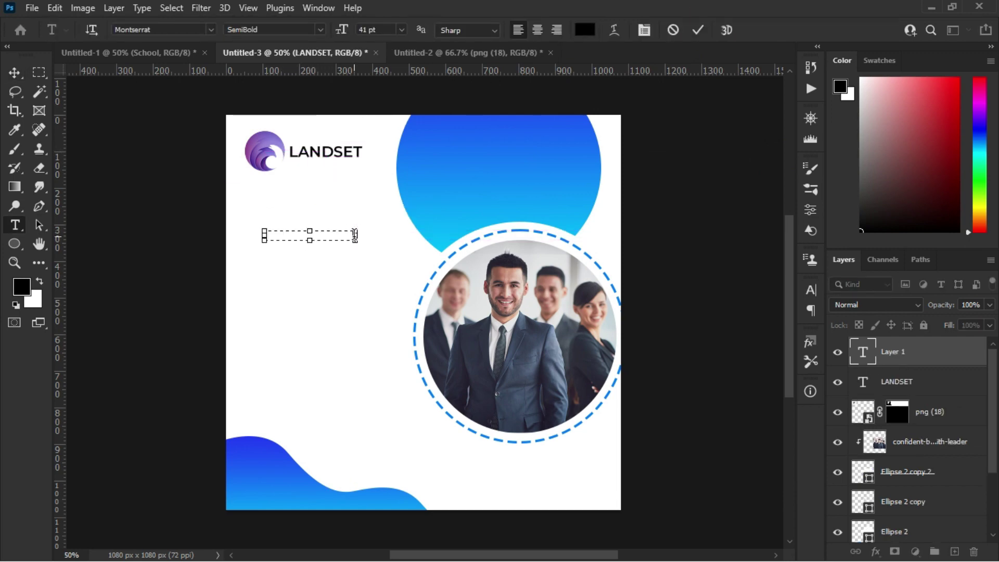
- Format the LOREM IPSUM DOLOR tagline at 21 pt with All Caps enabled
{"action": "left_click_drag", "start_coordinate": [341, 30], "coordinate": [331, 31]}
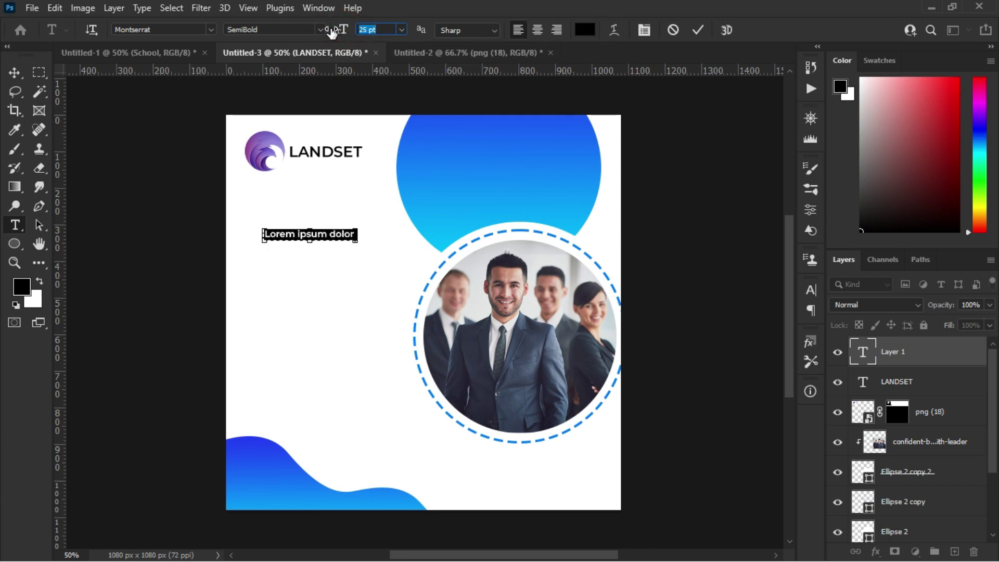
{"action": "left_click", "coordinate": [811, 291]}
{"action": "left_click", "coordinate": [690, 392]}
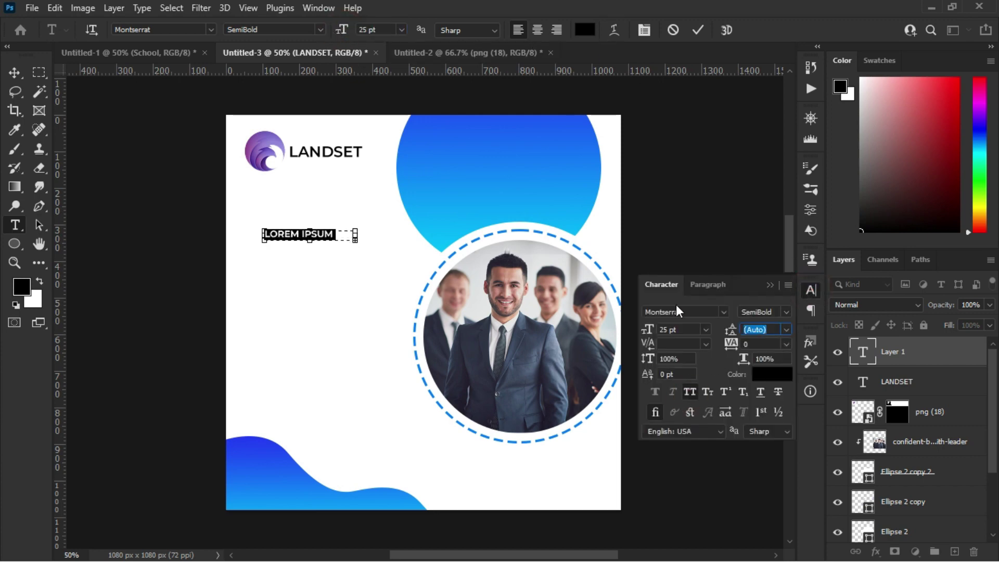
{"action": "left_click_drag", "start_coordinate": [344, 29], "coordinate": [341, 33]}
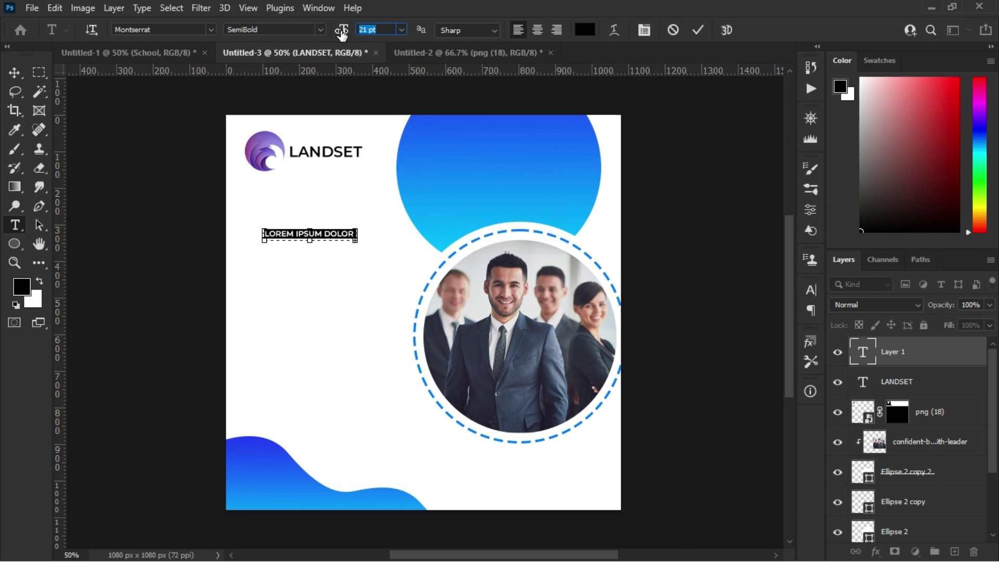
{"action": "left_click", "coordinate": [698, 29]}
- Move the tagline up under LANDSET and scale it down slightly
{"action": "key", "text": "v"}
{"action": "key", "text": "ctrl+plus"}
{"action": "left_click_drag", "start_coordinate": [299, 210], "coordinate": [343, 115]}
{"action": "key", "text": "ctrl+t"}
{"action": "key", "text": "Return"}
- Left-align LANDSET and the tagline, tuck the tagline under it, and remove the guide
{"action": "scroll", "coordinate": [788, 230], "scroll_direction": "up", "scroll_amount": 3}
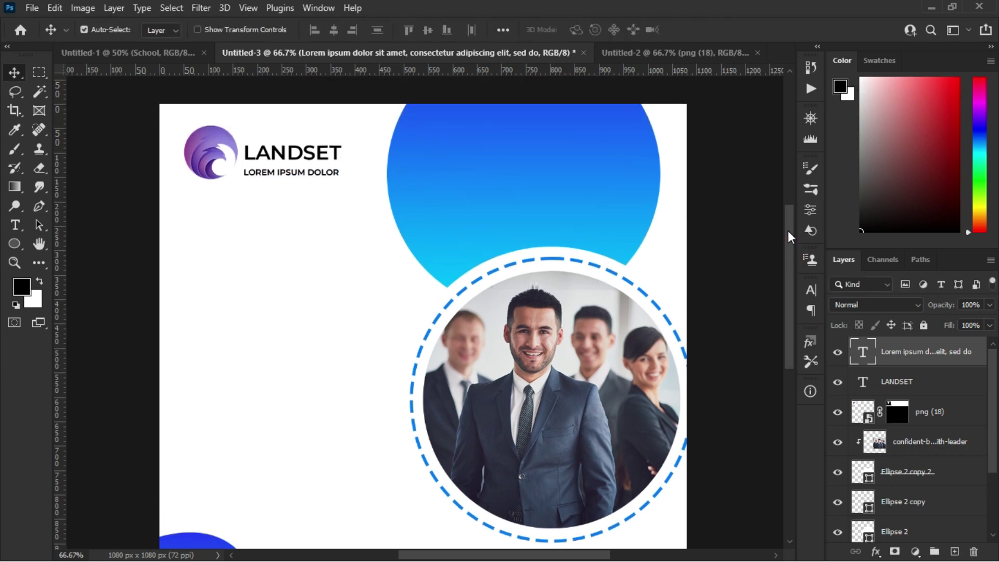
{"action": "mouse_move", "coordinate": [312, 154]}
{"action": "left_mouse_down"}
{"action": "mouse_move", "coordinate": [311, 169]}
{"action": "mouse_move", "coordinate": [272, 151]}
{"action": "mouse_move", "coordinate": [263, 159]}
{"action": "left_mouse_up"}
{"action": "left_click", "coordinate": [263, 168]}
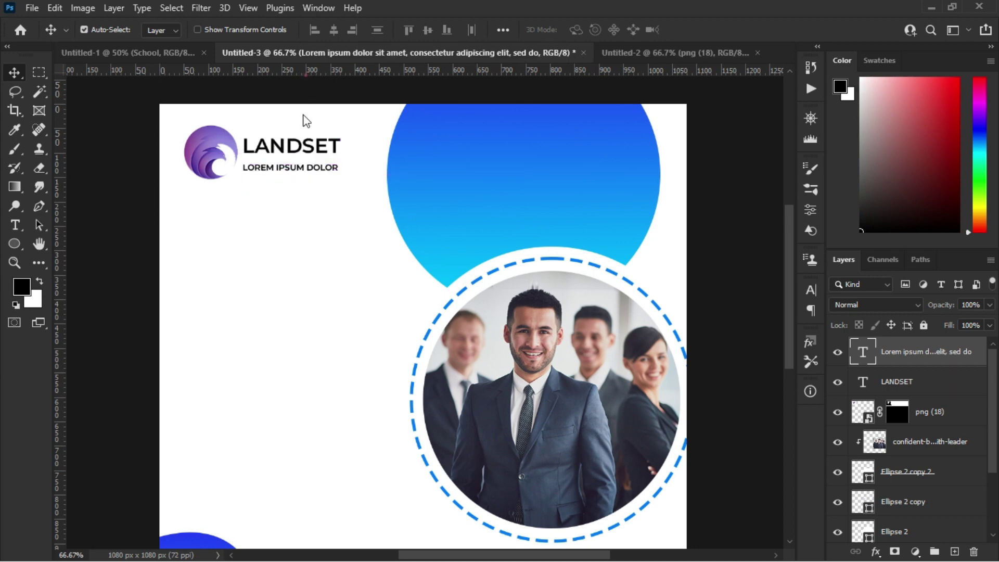
{"action": "left_click_drag", "start_coordinate": [304, 70], "coordinate": [301, 165]}
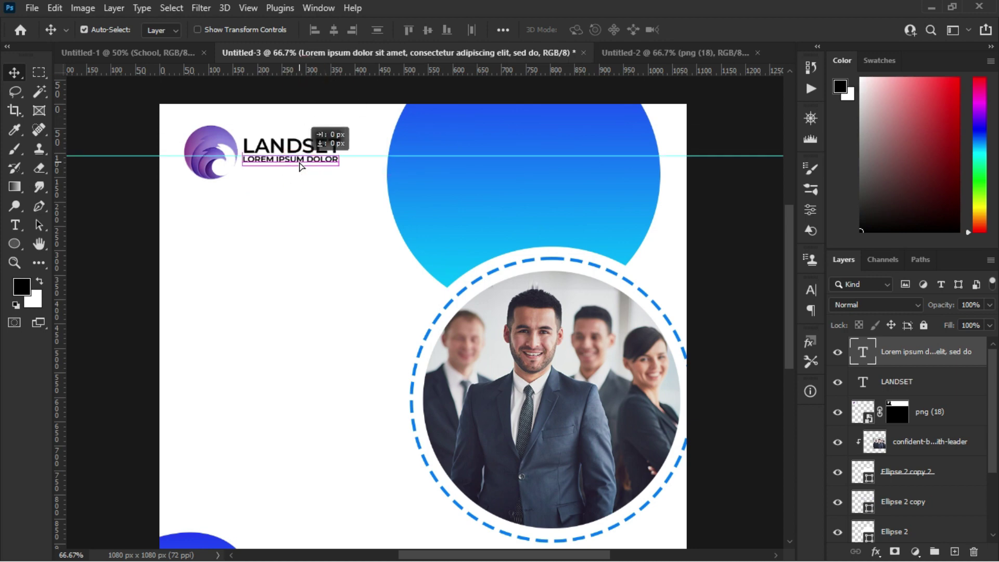
{"action": "left_click_drag", "start_coordinate": [363, 69], "coordinate": [363, 67]}
{"action": "key", "text": "ctrl+minus"}
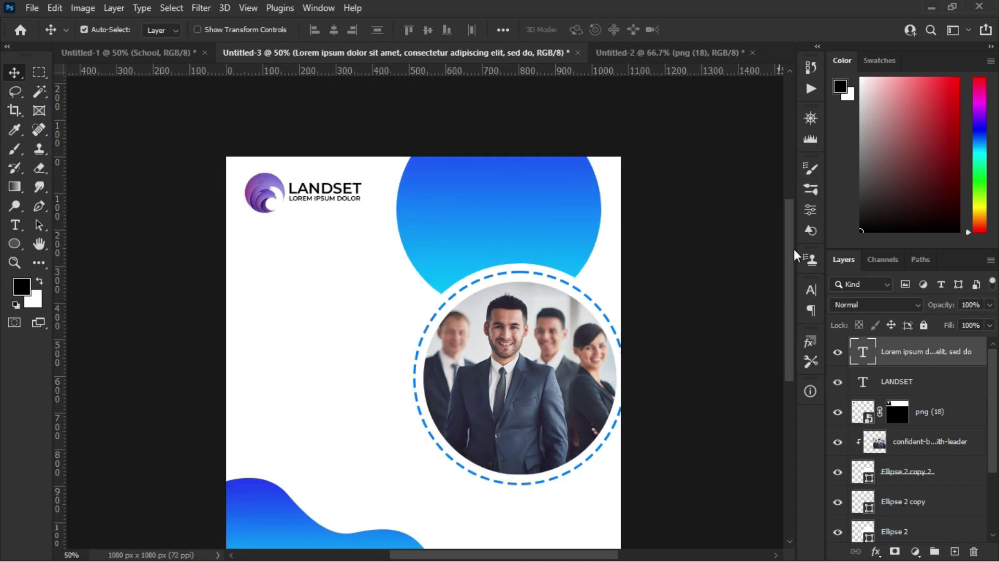
{"action": "left_click_drag", "start_coordinate": [792, 249], "coordinate": [791, 266]}
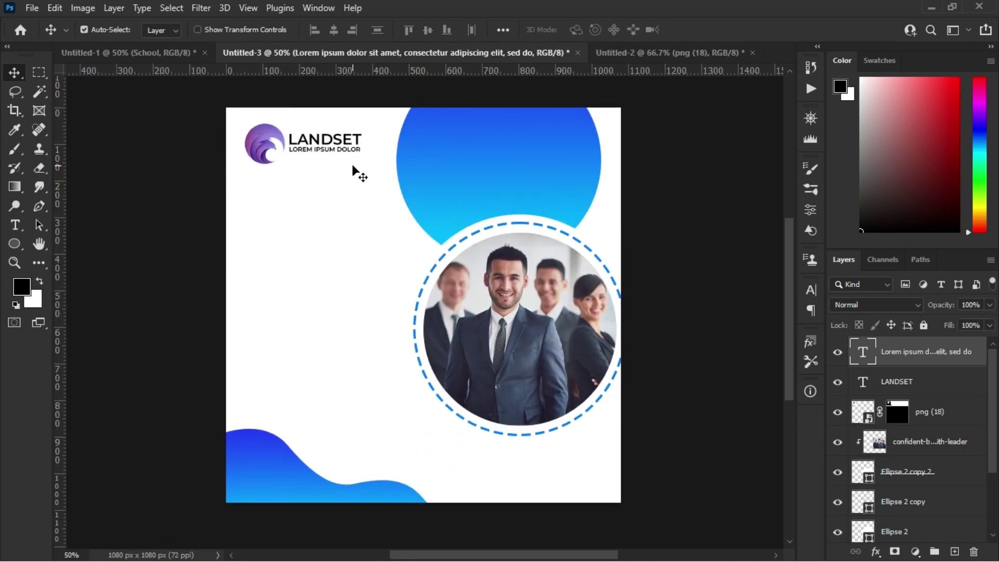
{"action": "left_click", "coordinate": [15, 225]}
- Start a Bold 48 pt text line and type 'Digital Marketing Agency' on three lines
{"action": "left_click", "coordinate": [291, 250]}
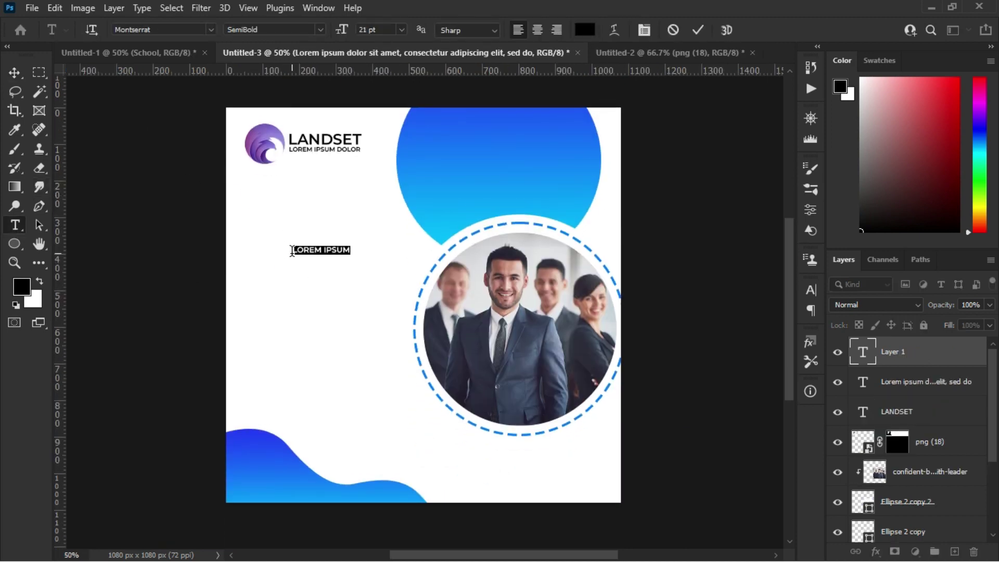
{"action": "left_click_drag", "start_coordinate": [340, 32], "coordinate": [374, 31]}
{"action": "left_click", "coordinate": [320, 30]}
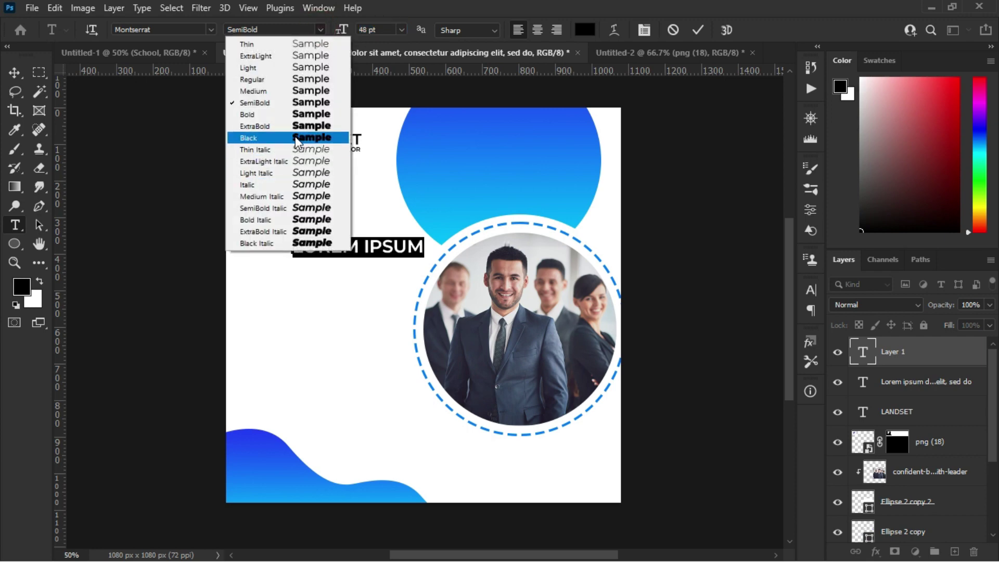
{"action": "left_click", "coordinate": [257, 109]}
{"action": "key", "text": "BackSpace"}
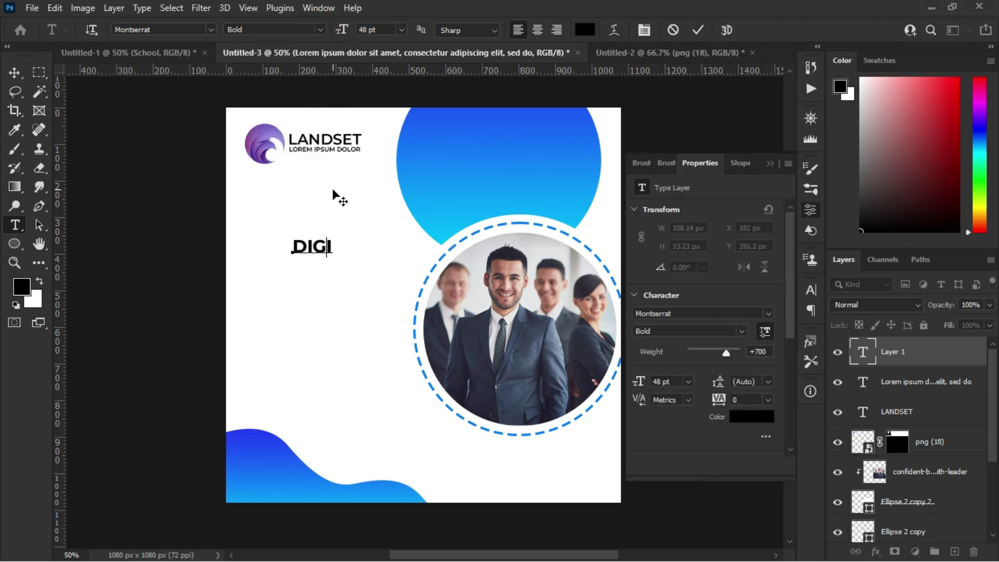
{"action": "key", "text": "ctrl+t"}
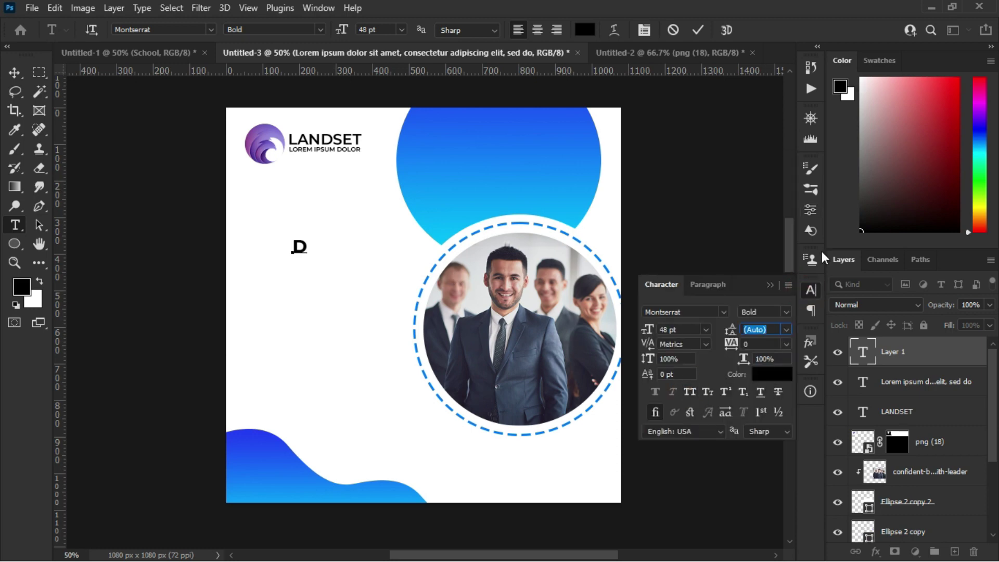
{"action": "left_click", "coordinate": [769, 284]}
{"action": "type", "text": "igital Marketing Agency"}
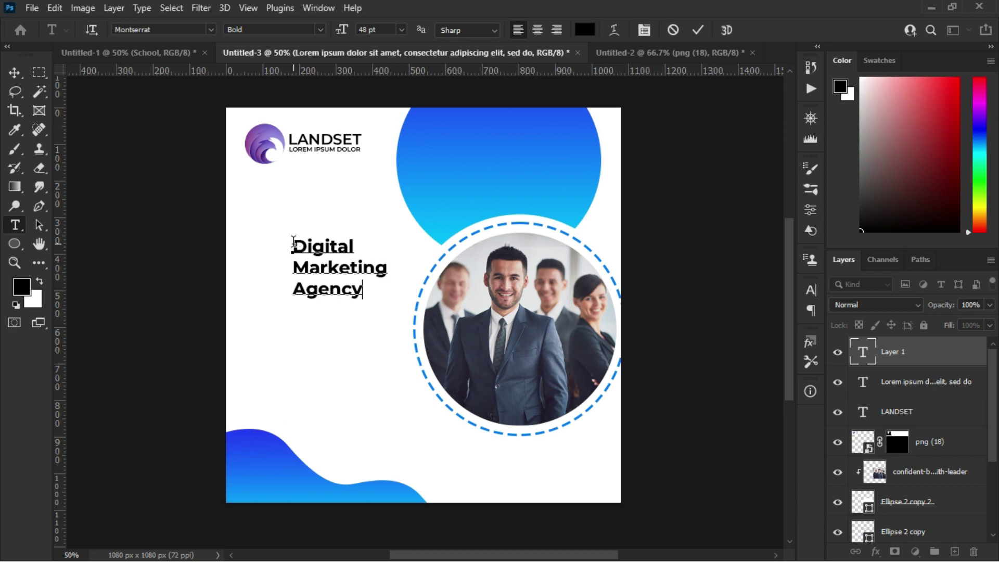
- Enlarge the headline to 79 pt and align it with LANDSET's left edge
{"action": "key", "text": "ctrl+a"}
{"action": "left_click_drag", "start_coordinate": [341, 30], "coordinate": [358, 30]}
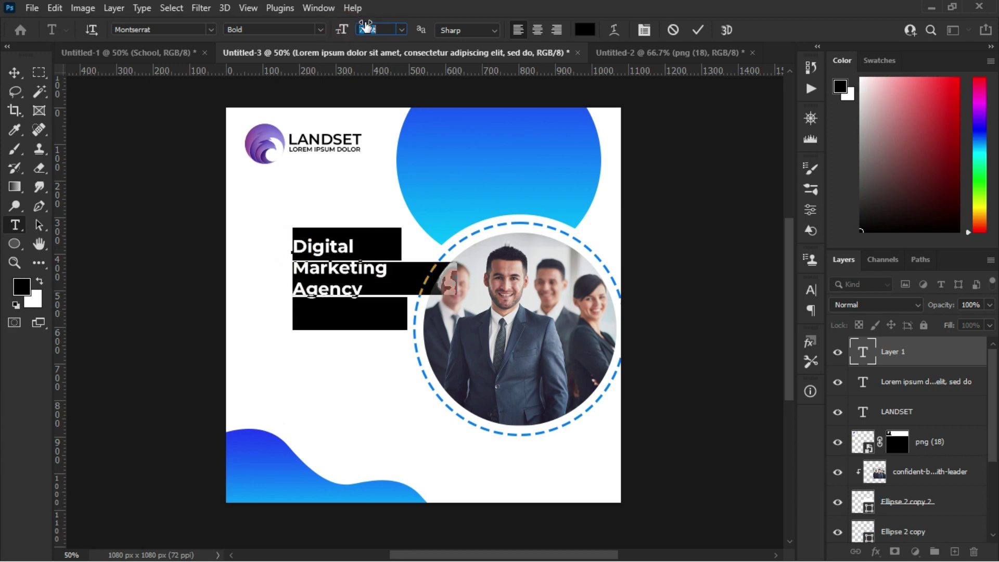
{"action": "left_click", "coordinate": [698, 29]}
{"action": "key", "text": "v"}
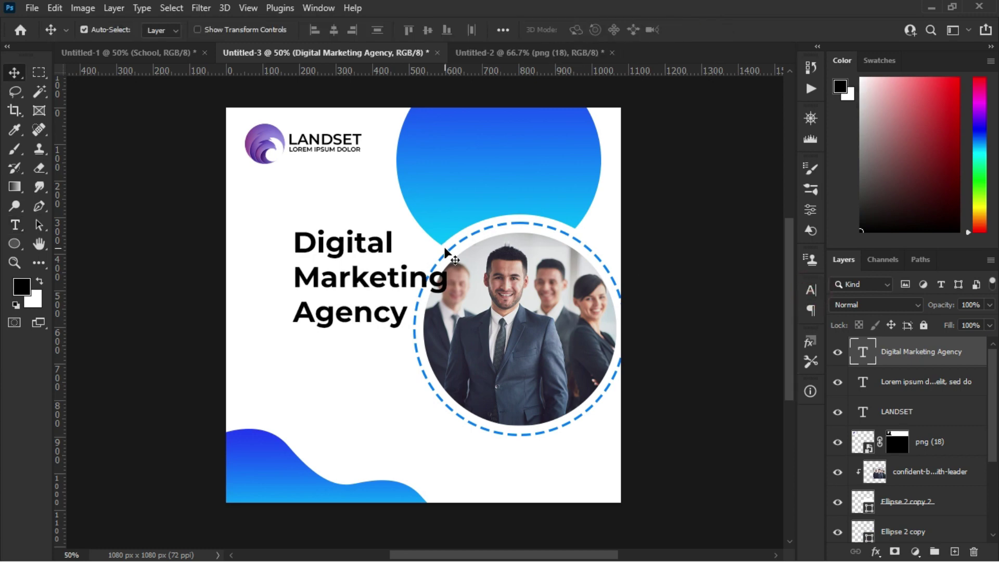
{"action": "left_click_drag", "start_coordinate": [360, 243], "coordinate": [312, 216]}
{"action": "left_click_drag", "start_coordinate": [302, 214], "coordinate": [314, 213]}
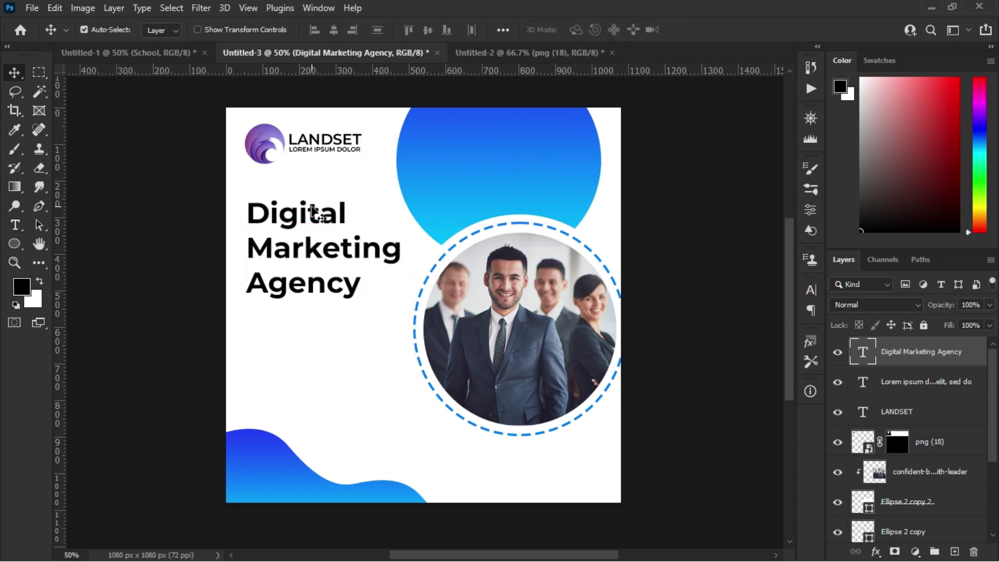
- Add a 21 pt body paragraph box below the headline and nudge it into place
{"action": "key", "text": "t"}
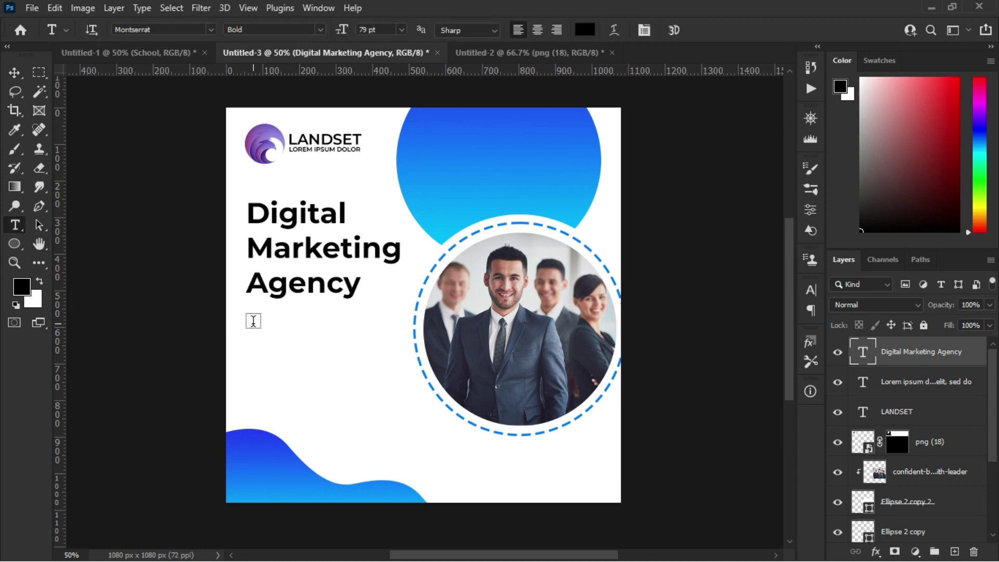
{"action": "left_click_drag", "start_coordinate": [253, 324], "coordinate": [405, 359]}
{"action": "left_click_drag", "start_coordinate": [343, 30], "coordinate": [301, 31]}
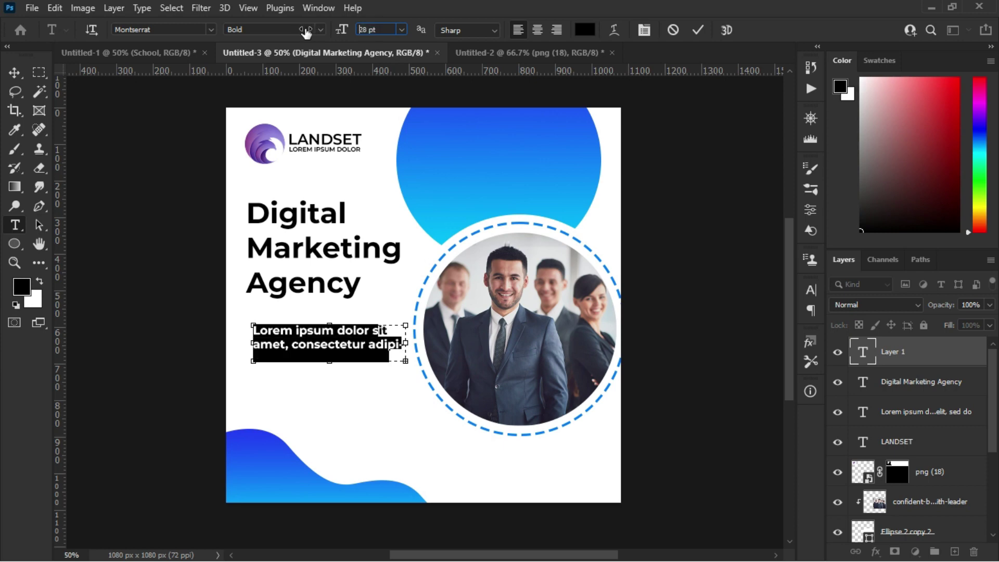
{"action": "left_click_drag", "start_coordinate": [249, 342], "coordinate": [245, 342]}
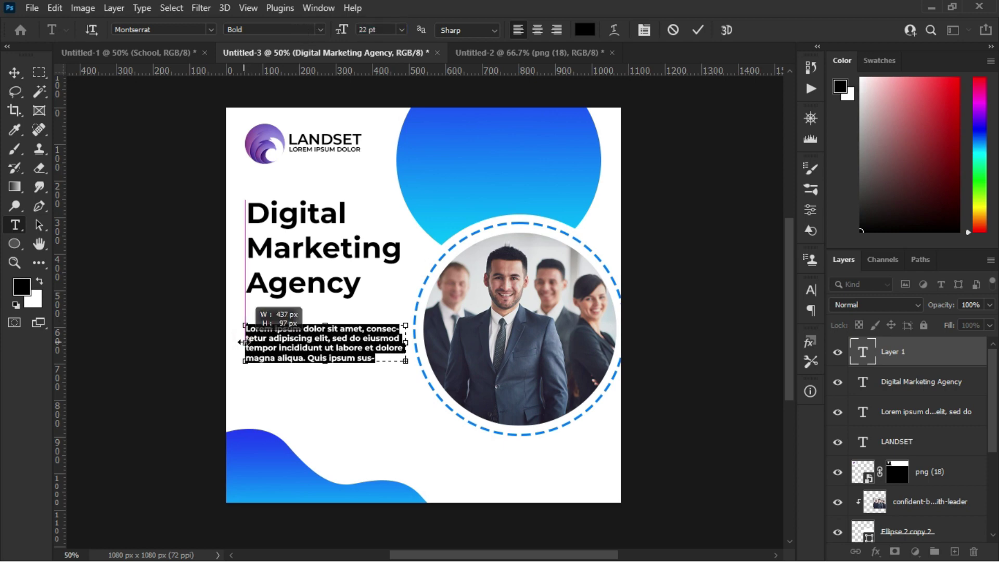
{"action": "left_click_drag", "start_coordinate": [343, 30], "coordinate": [342, 31]}
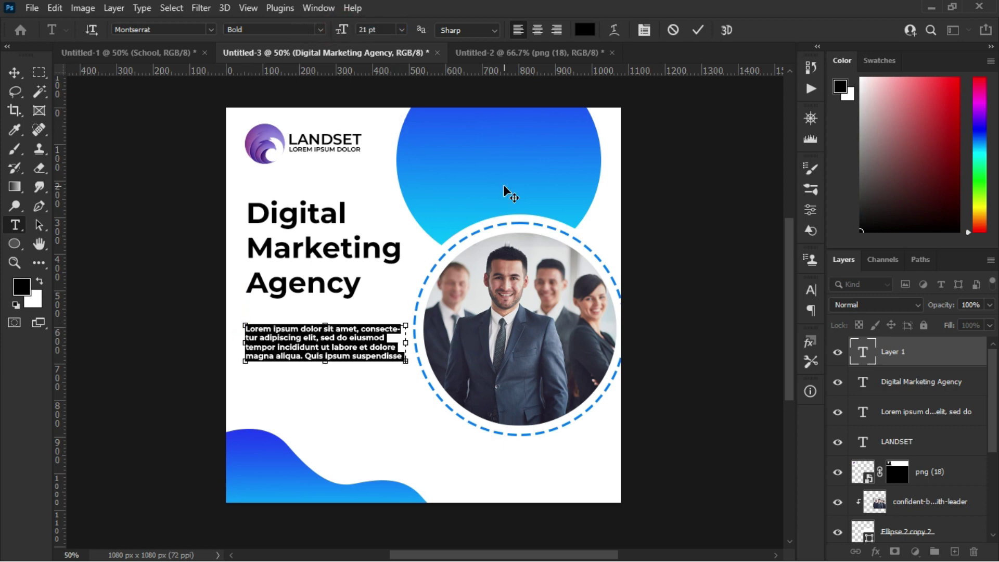
{"action": "left_click", "coordinate": [698, 29]}
{"action": "key", "text": "v"}
{"action": "mouse_move", "coordinate": [313, 331]}
{"action": "left_mouse_down"}
{"action": "mouse_move", "coordinate": [314, 320]}
{"action": "mouse_move", "coordinate": [313, 335]}
{"action": "left_mouse_up"}
- Draw a thin gradient bar under Agency with 7 px corner radii
{"action": "right_click", "coordinate": [14, 243]}
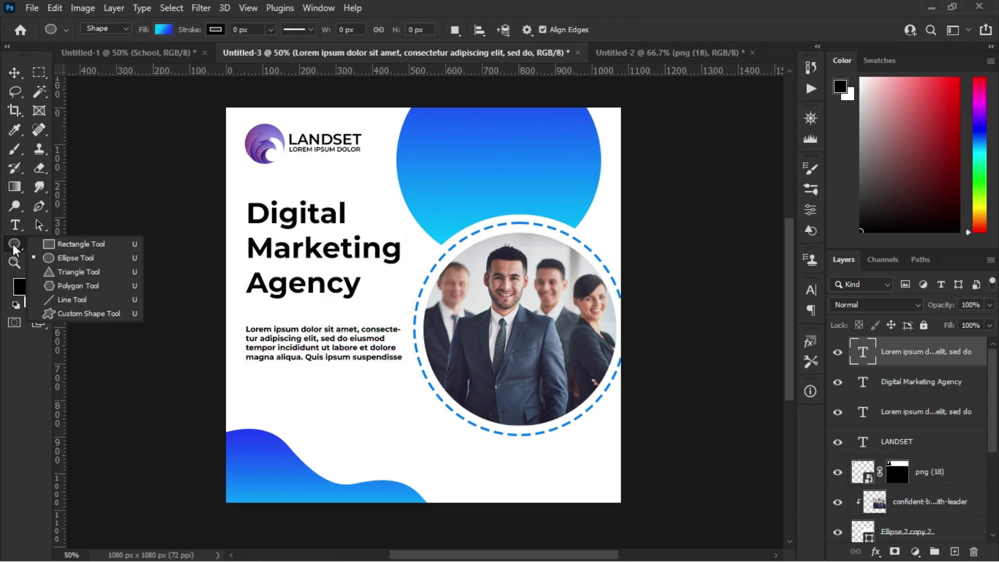
{"action": "left_click", "coordinate": [52, 245]}
{"action": "mouse_move", "coordinate": [243, 302]}
{"action": "left_mouse_down"}
{"action": "mouse_move", "coordinate": [351, 308]}
{"action": "mouse_move", "coordinate": [331, 307]}
{"action": "left_mouse_up"}
{"action": "left_click", "coordinate": [698, 396]}
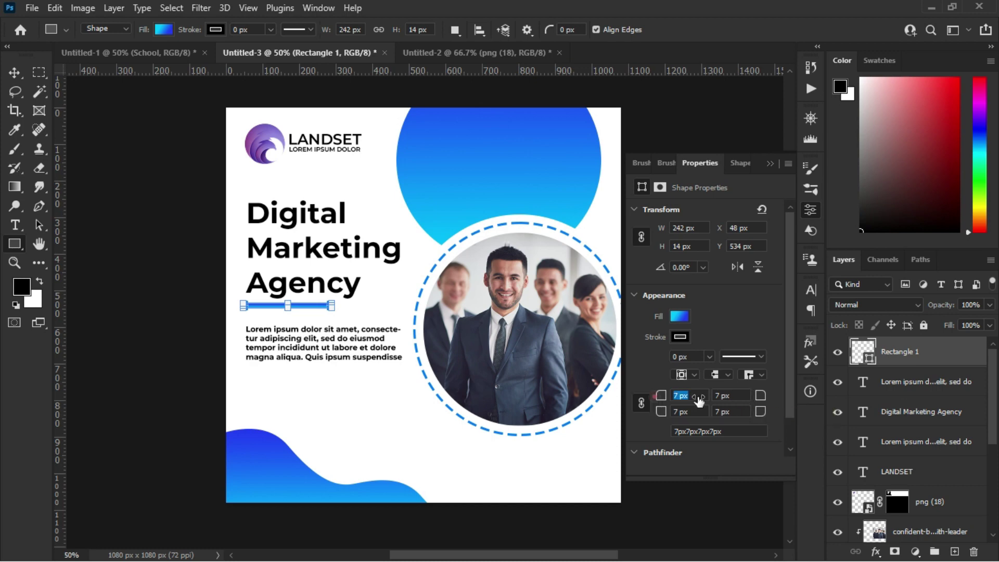
{"action": "left_click", "coordinate": [770, 164]}
- Lower the gradient bar slightly and scale the body text to about 95%
{"action": "key", "text": "v"}
{"action": "left_click_drag", "start_coordinate": [322, 311], "coordinate": [298, 330]}
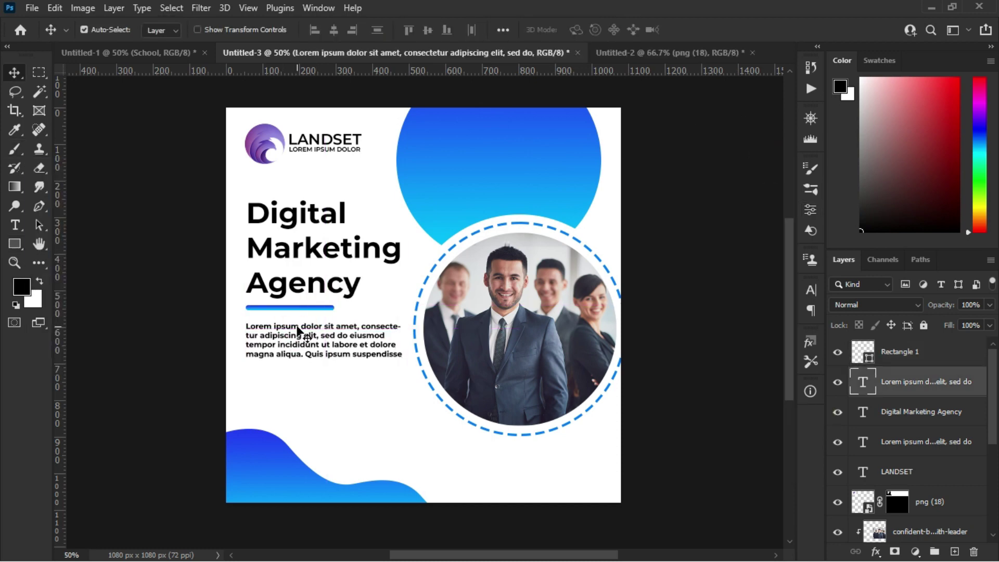
{"action": "key", "text": "ctrl+t"}
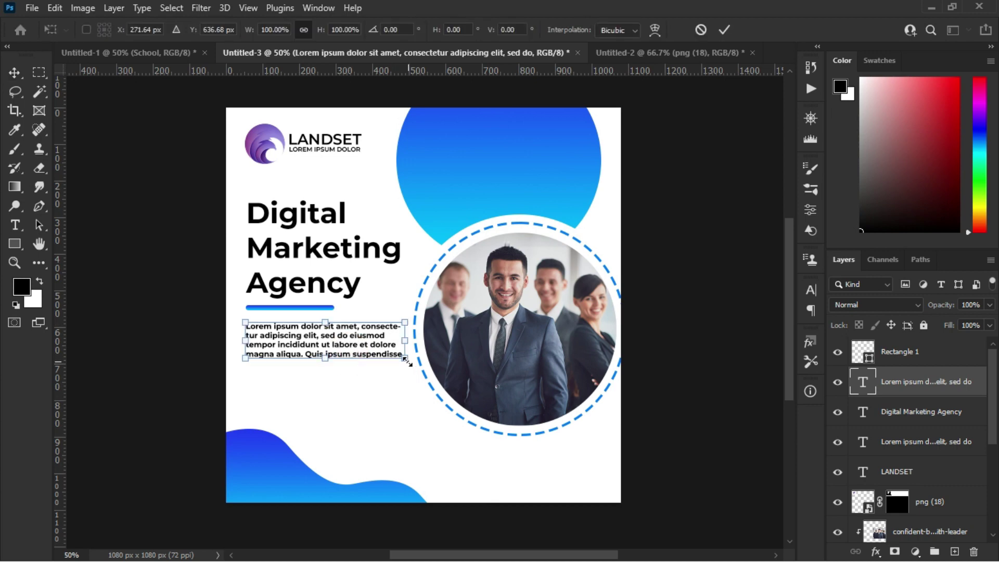
{"action": "left_click_drag", "start_coordinate": [404, 359], "coordinate": [399, 358]}
{"action": "key", "text": "Return"}
- Draw a 282 × 42 px blue gradient rectangle below the body paragraph
{"action": "key", "text": "t"}
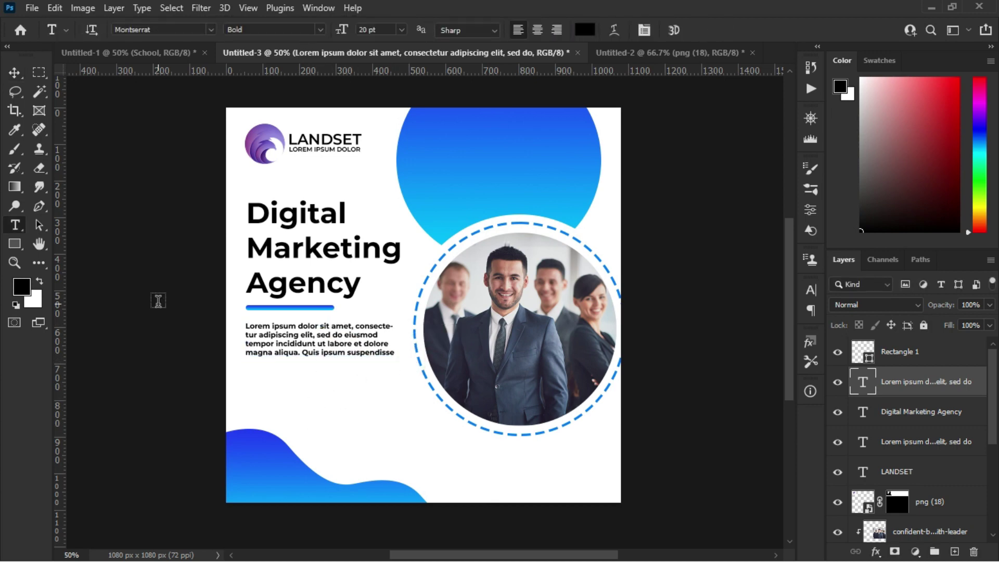
{"action": "left_click", "coordinate": [15, 244]}
{"action": "left_click_drag", "start_coordinate": [263, 379], "coordinate": [364, 395]}
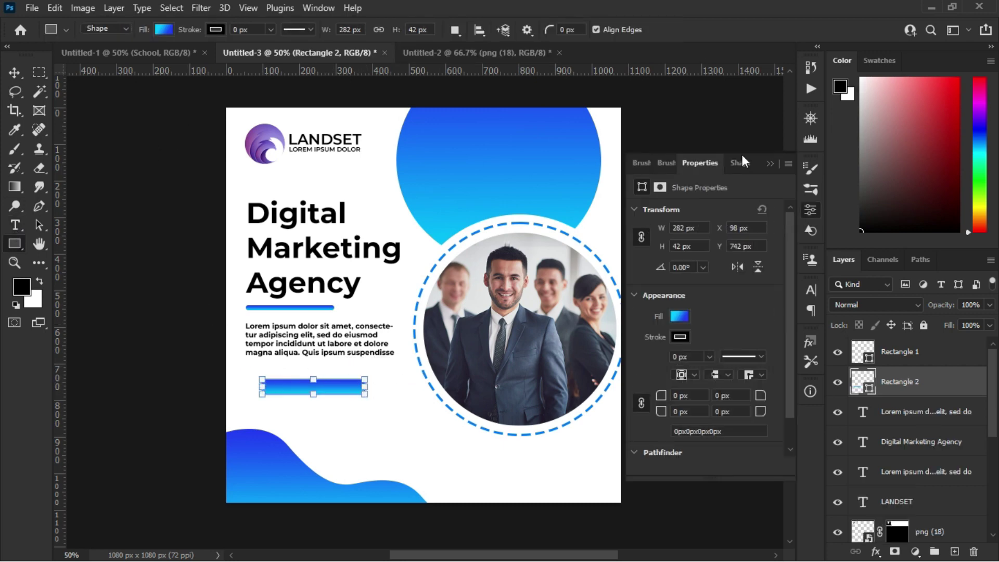
- Align Rectangle 2 to the left beneath the body text
{"action": "left_click", "coordinate": [769, 163]}
{"action": "key", "text": "v"}
{"action": "left_click_drag", "start_coordinate": [323, 392], "coordinate": [305, 384]}
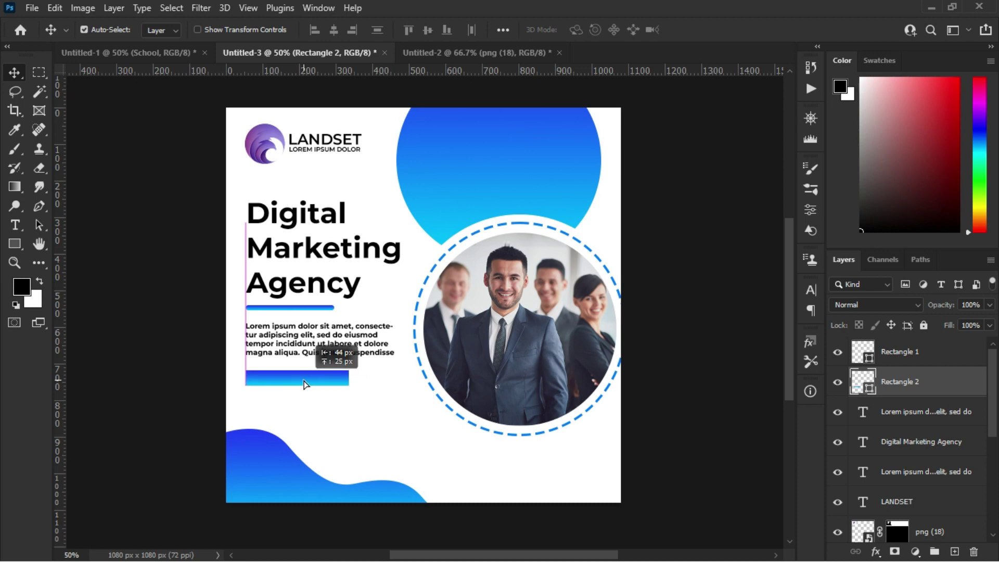
- Add a 26 pt READ MORE label on the top layer and place it on the button
{"action": "left_click", "coordinate": [15, 224]}
{"action": "left_click", "coordinate": [901, 357]}
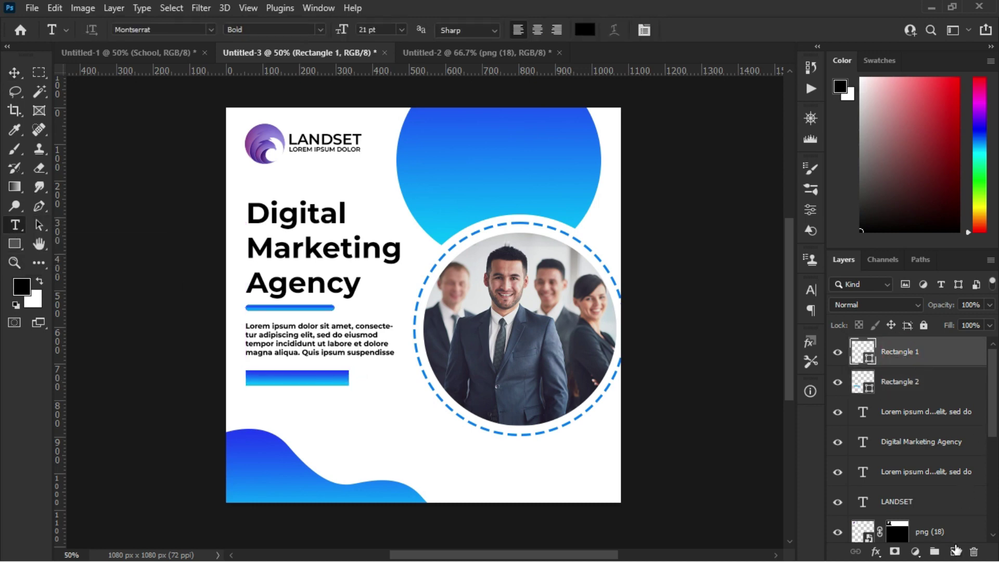
{"action": "left_click", "coordinate": [365, 435]}
{"action": "type", "text": "READ MORE"}
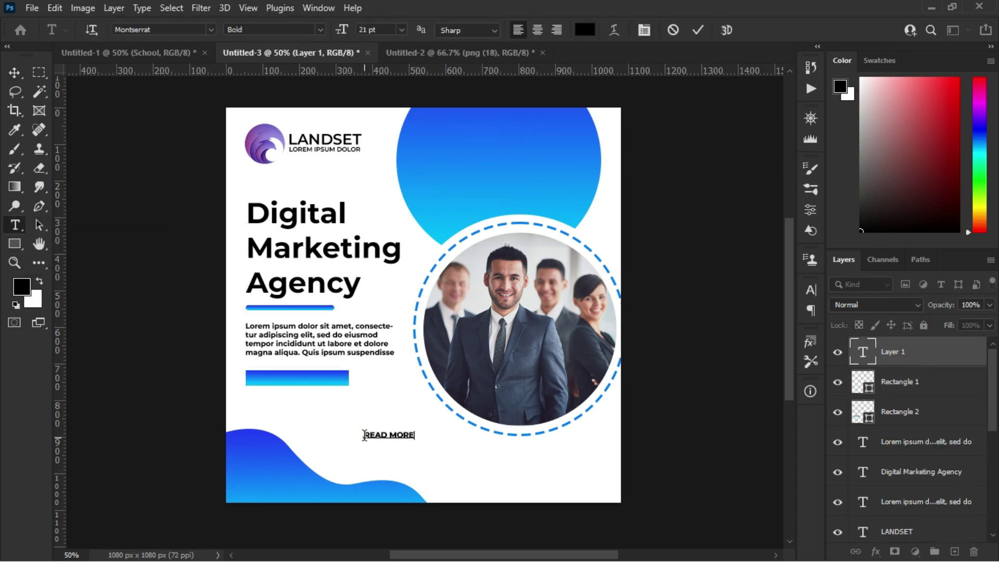
{"action": "type", "text": "MORE"}
{"action": "left_click_drag", "start_coordinate": [364, 435], "coordinate": [441, 435]}
{"action": "left_click_drag", "start_coordinate": [343, 31], "coordinate": [346, 34]}
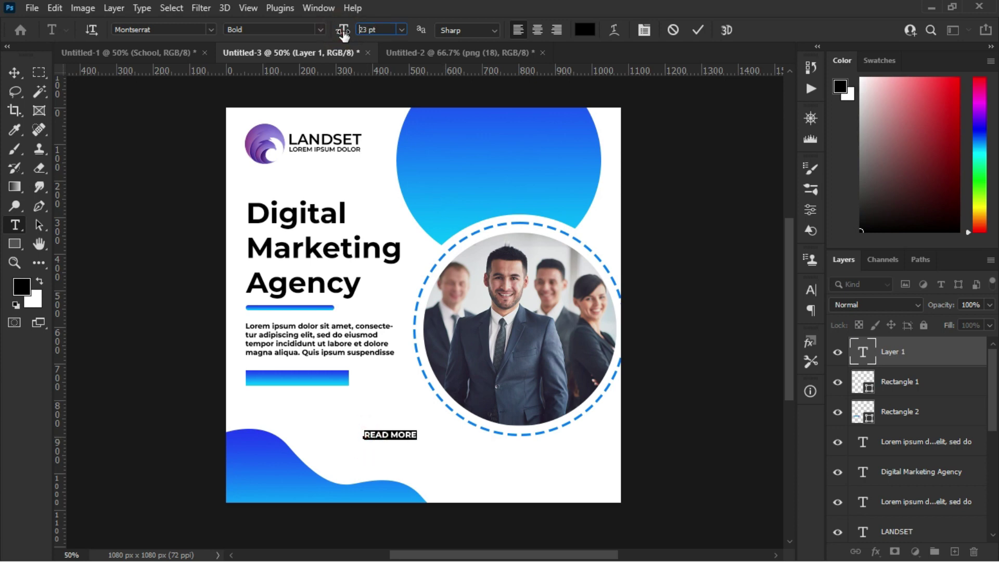
{"action": "left_click", "coordinate": [698, 29]}
{"action": "key", "text": "v"}
{"action": "left_click_drag", "start_coordinate": [394, 438], "coordinate": [276, 381]}
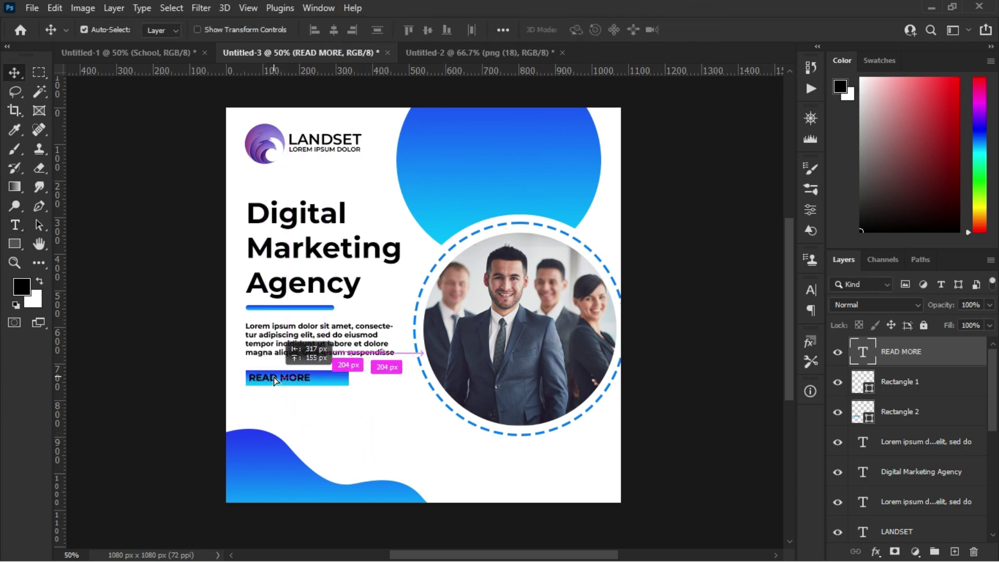
- Narrow the button rectangle to about 220 px wide
{"action": "left_click", "coordinate": [341, 383]}
{"action": "key", "text": "u"}
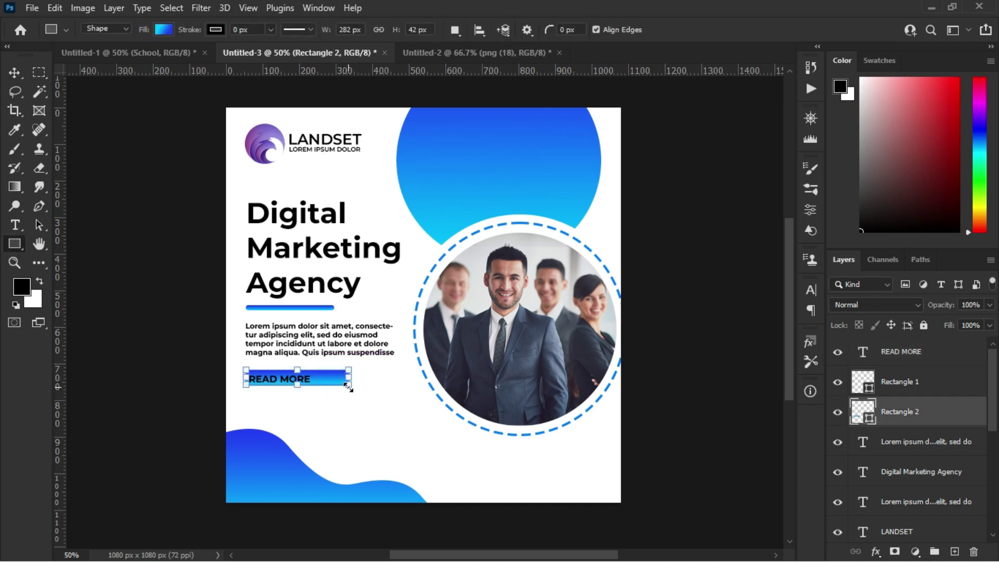
{"action": "left_click_drag", "start_coordinate": [349, 378], "coordinate": [327, 379]}
{"action": "key", "text": "v"}
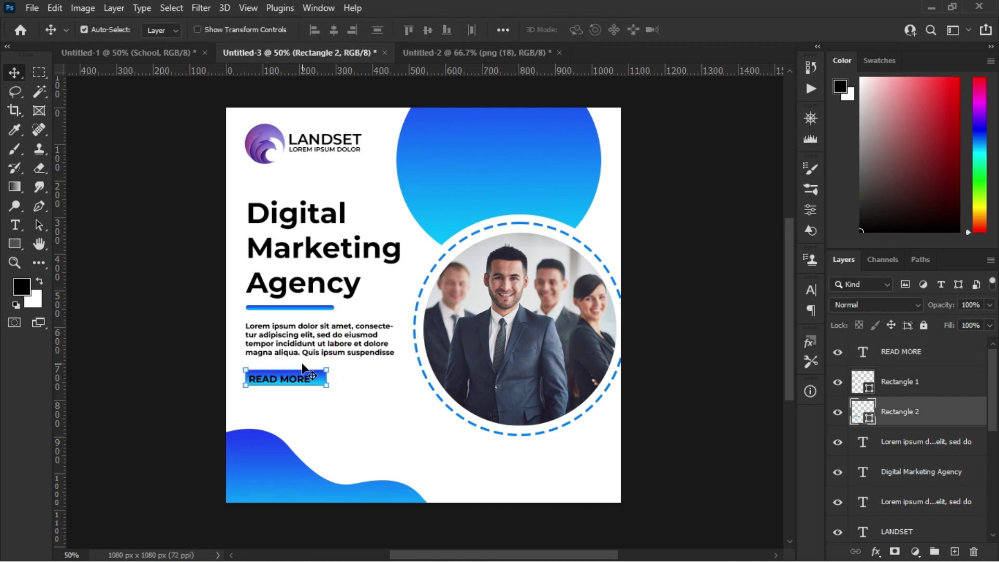
- Enlarge the READ MORE label to 30 pt
{"action": "double_click", "coordinate": [303, 368]}
{"action": "key", "text": "ctrl+plus"}
{"action": "key", "text": "ctrl+plus"}
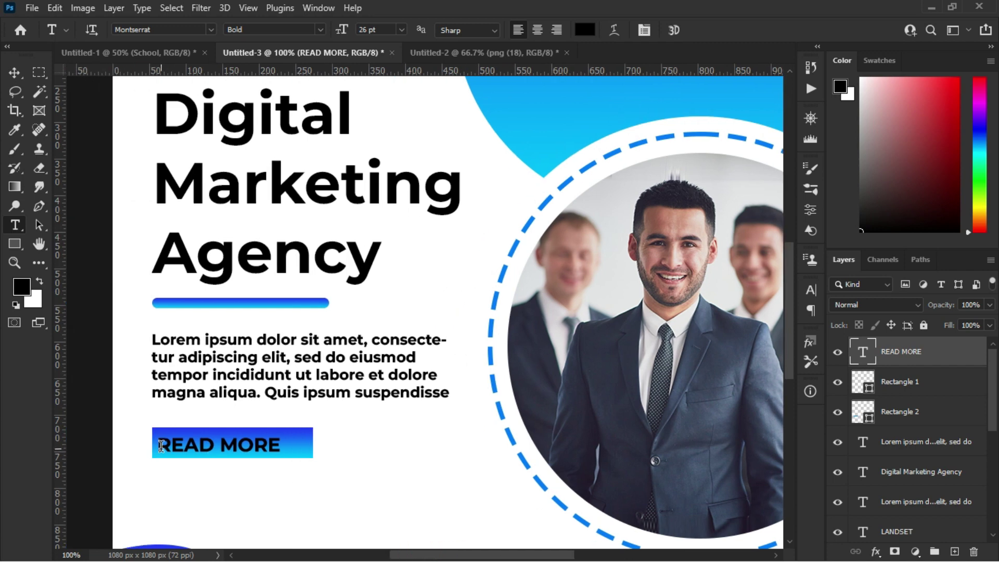
{"action": "left_click_drag", "start_coordinate": [158, 446], "coordinate": [281, 446]}
{"action": "left_click_drag", "start_coordinate": [340, 30], "coordinate": [344, 31]}
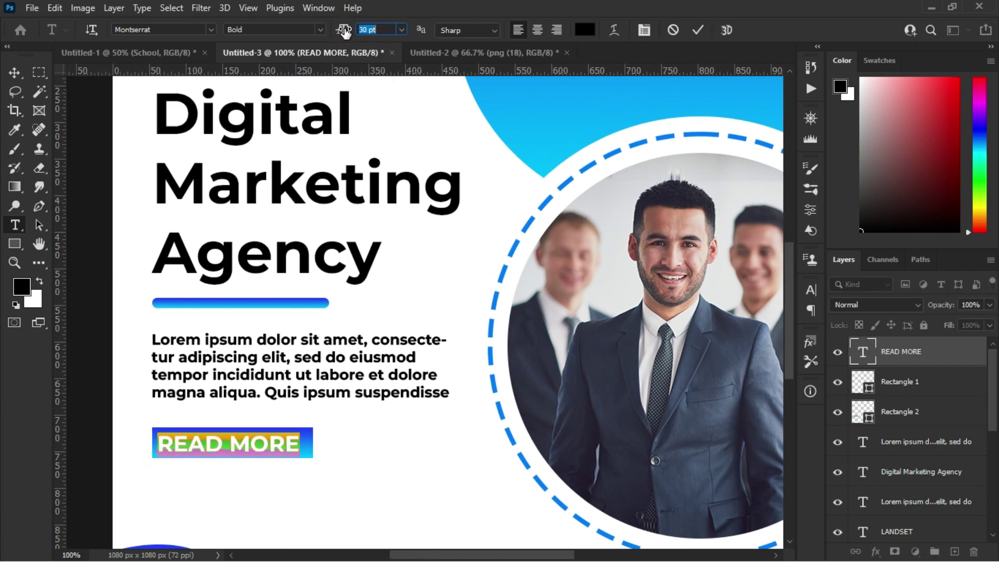
{"action": "left_click", "coordinate": [697, 29]}
- Colour the READ MORE letters white
{"action": "left_click", "coordinate": [14, 72]}
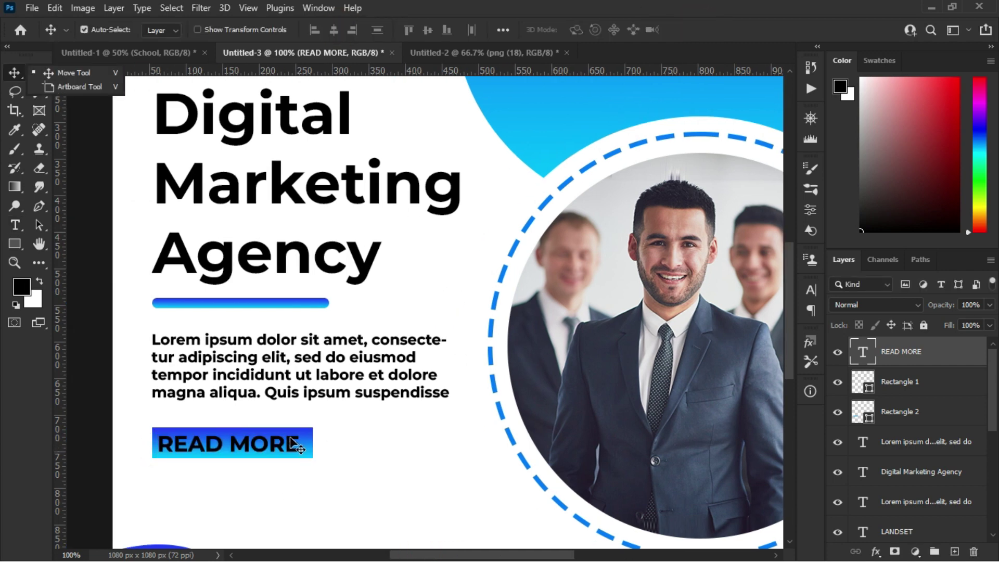
{"action": "left_click", "coordinate": [24, 230]}
{"action": "left_click_drag", "start_coordinate": [302, 442], "coordinate": [162, 443]}
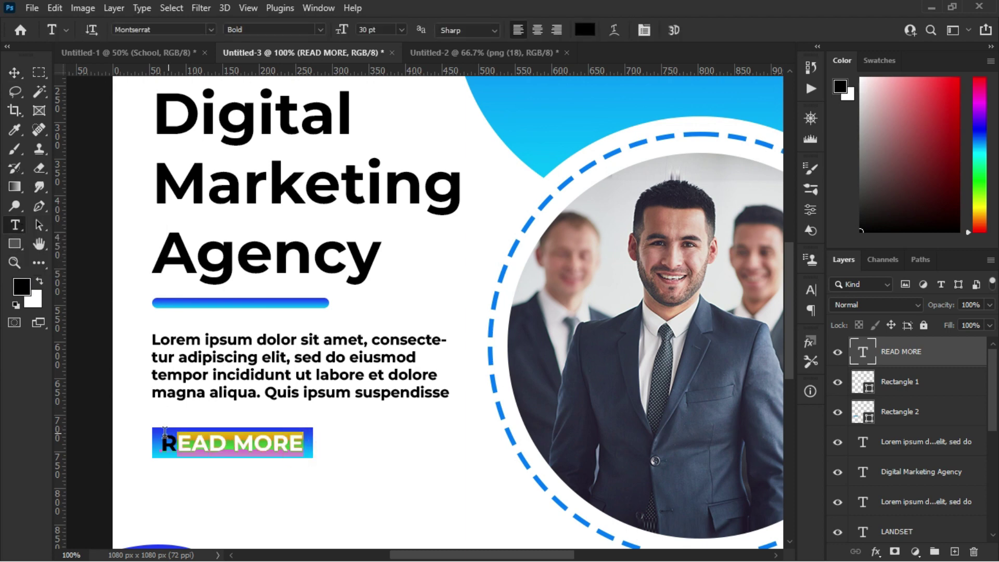
{"action": "left_click", "coordinate": [585, 30]}
{"action": "left_click", "coordinate": [868, 240]}
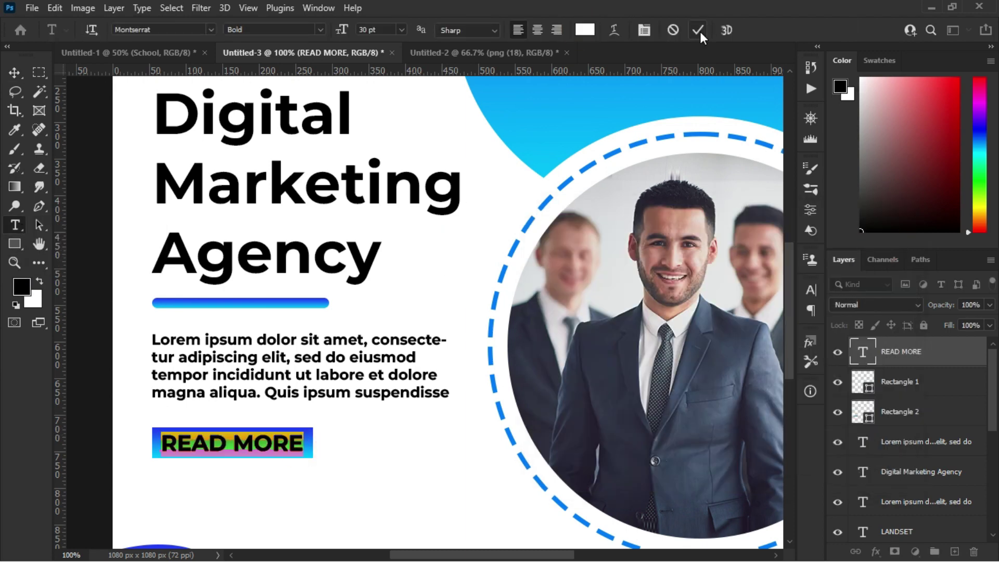
{"action": "left_click", "coordinate": [698, 29]}
{"action": "left_click", "coordinate": [15, 72]}
{"action": "key", "text": "ctrl+minus"}
{"action": "key", "text": "ctrl+minus"}
{"action": "scroll", "coordinate": [557, 546], "scroll_direction": "right", "scroll_amount": 3}
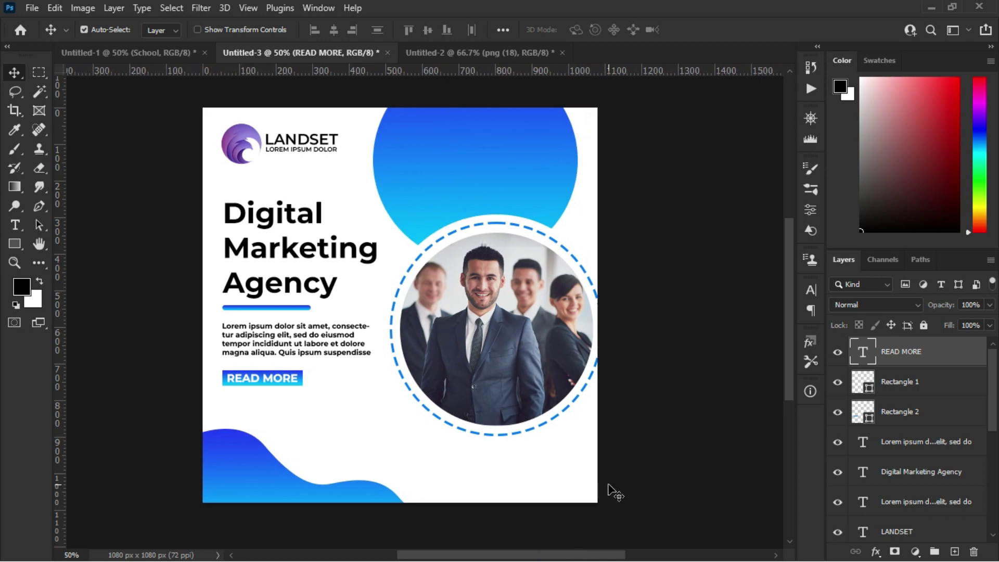
- Copy the social icons from Untitled-2 into the post and add a blue Gradient Overlay
{"action": "left_click", "coordinate": [437, 54]}
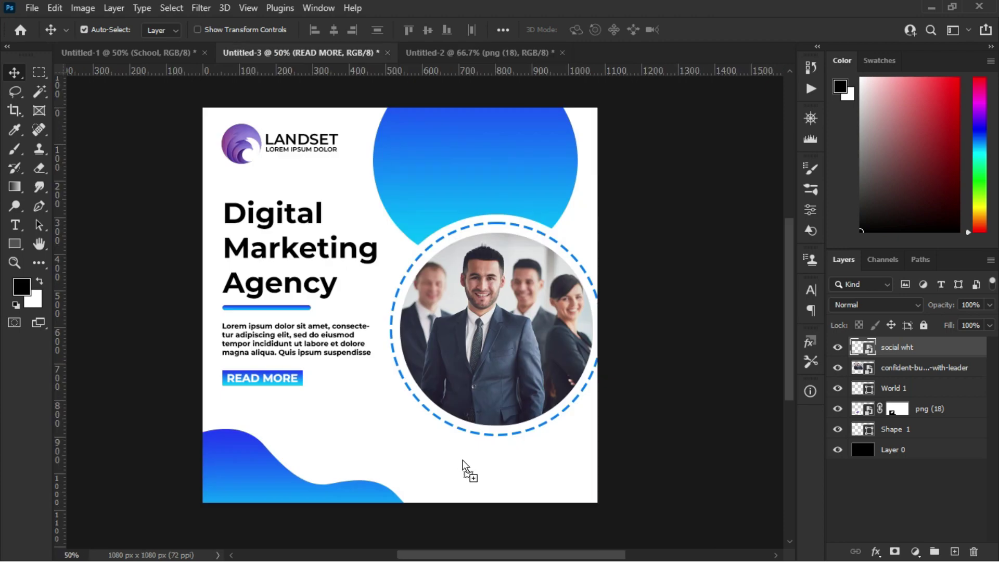
{"action": "left_click_drag", "start_coordinate": [577, 276], "coordinate": [468, 468]}
{"action": "left_click", "coordinate": [876, 552]}
{"action": "left_click", "coordinate": [900, 502]}
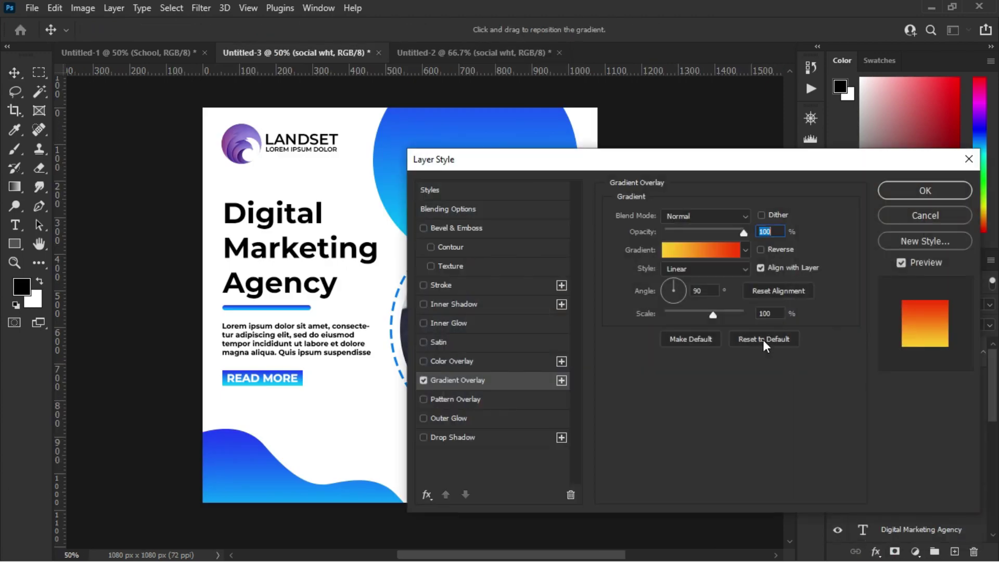
{"action": "left_click", "coordinate": [647, 250]}
{"action": "left_click", "coordinate": [442, 166]}
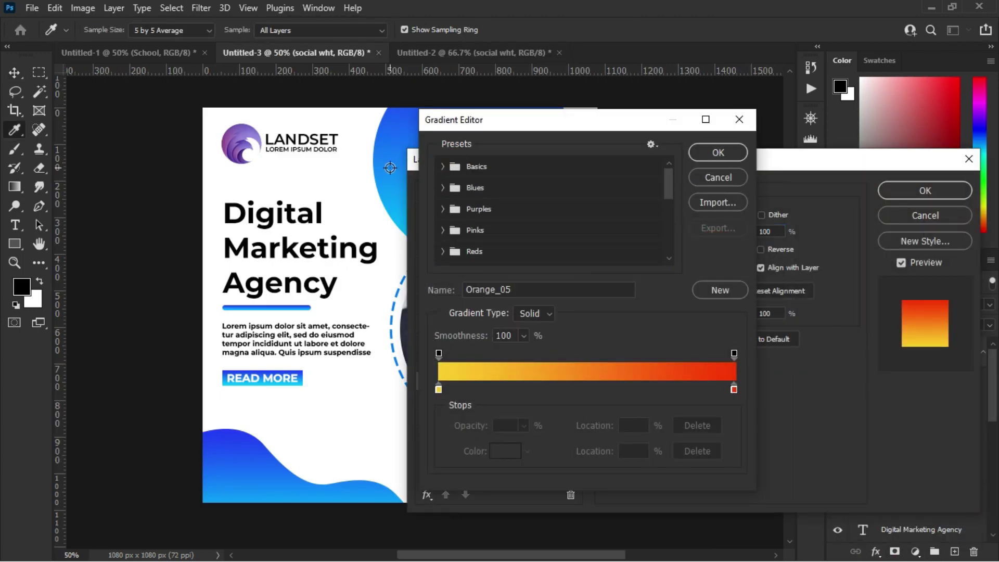
{"action": "left_click", "coordinate": [443, 187]}
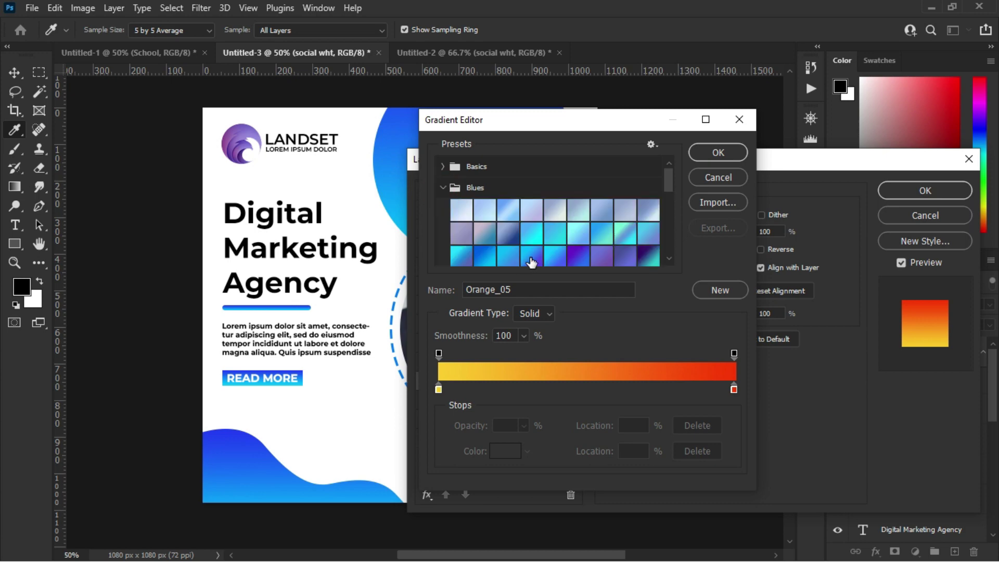
{"action": "left_click", "coordinate": [531, 260]}
{"action": "left_click", "coordinate": [715, 154]}
{"action": "left_click", "coordinate": [926, 191]}
- Move the social icons to the bottom-right corner and enlarge them
{"action": "left_click_drag", "start_coordinate": [488, 464], "coordinate": [575, 492]}
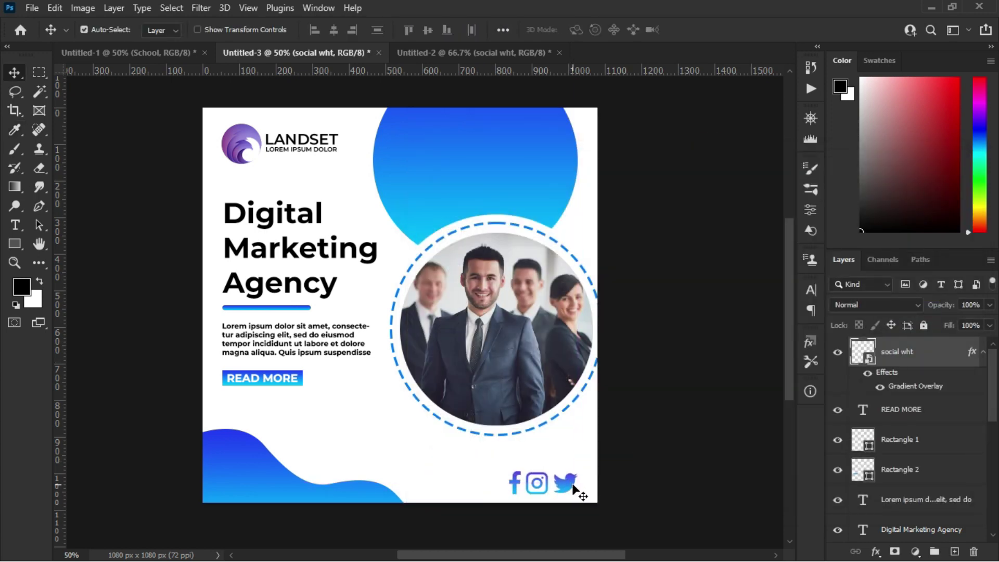
{"action": "key", "text": "ctrl+t"}
{"action": "left_click_drag", "start_coordinate": [583, 498], "coordinate": [570, 490]}
{"action": "key", "text": "Return"}
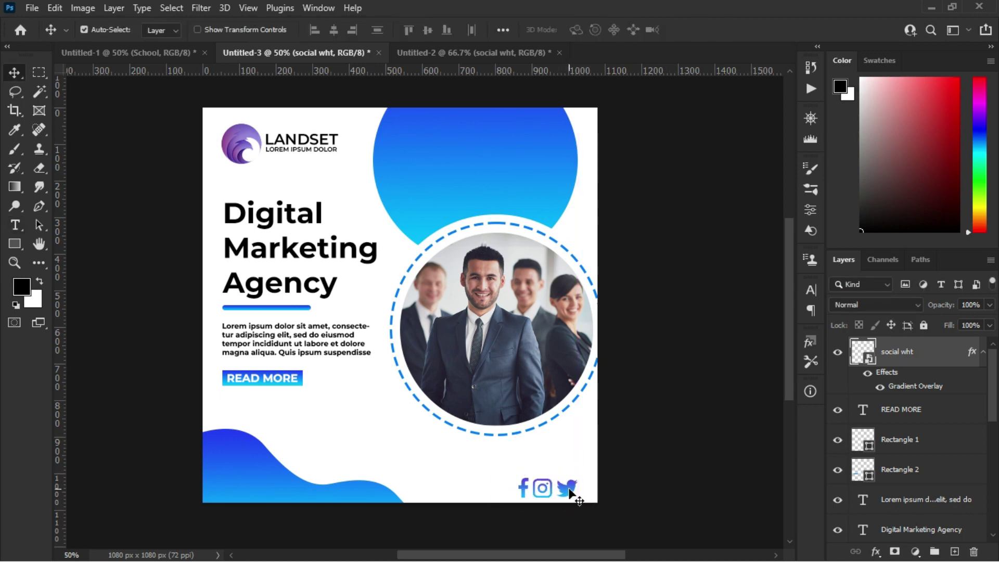
{"action": "left_click_drag", "start_coordinate": [16, 228], "coordinate": [120, 224]}
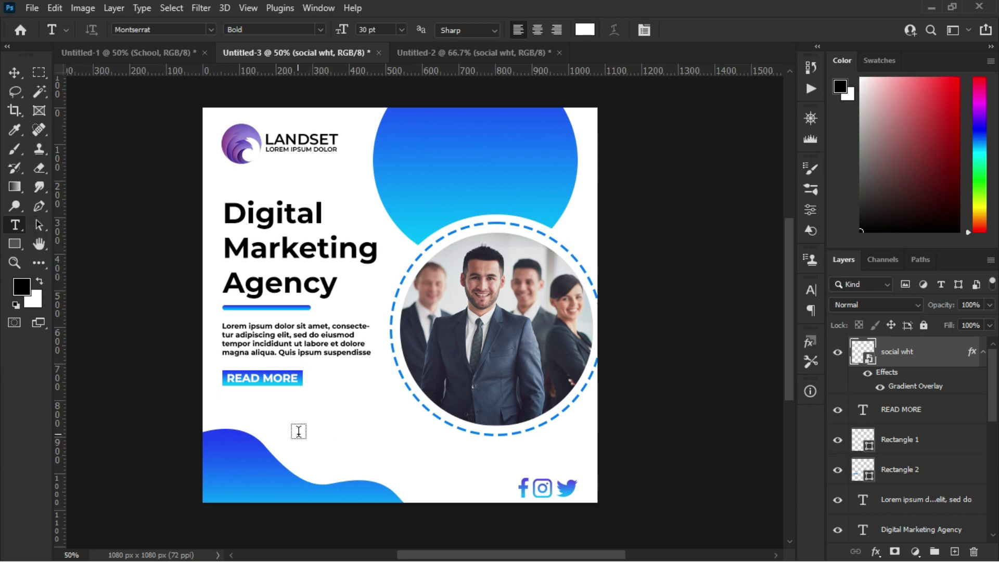
- Start a black (000000) text line below READ MORE
{"action": "left_click", "coordinate": [284, 426]}
{"action": "left_click", "coordinate": [585, 30]}
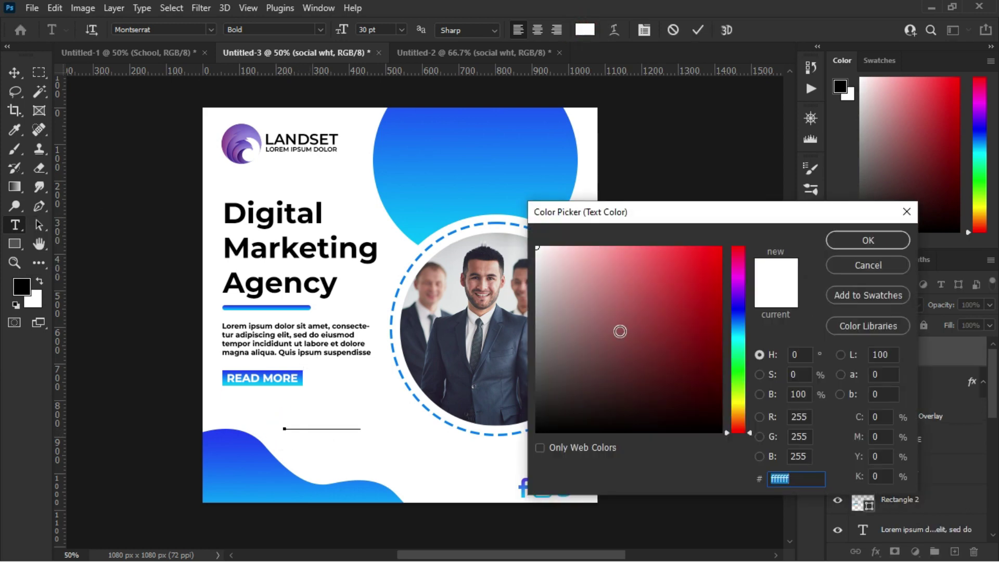
{"action": "type", "text": "000000"}
{"action": "left_click", "coordinate": [856, 237]}
{"action": "type", "text": "y"}
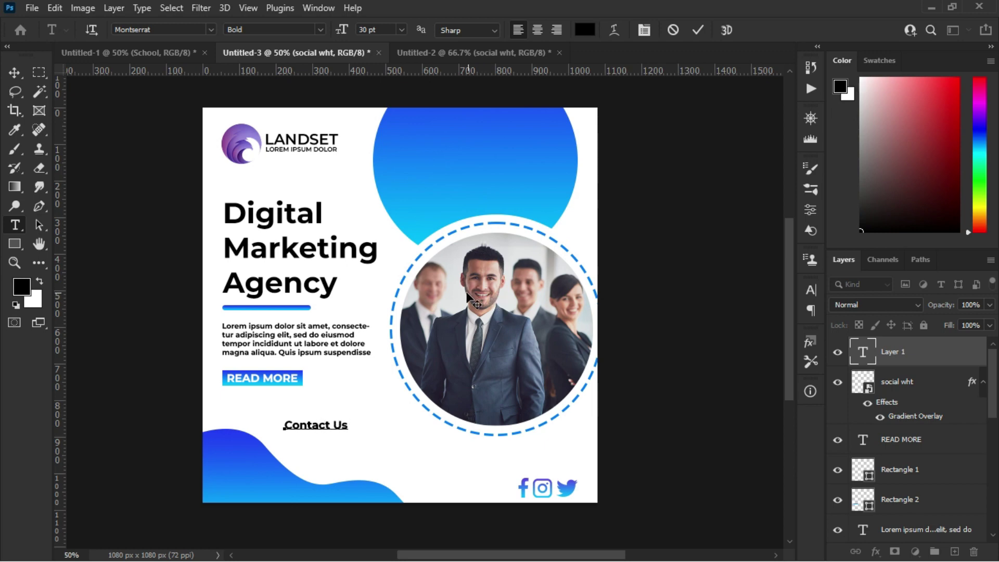
- Set Contact Us to 33 pt and add two phone number lines beneath it
{"action": "left_click_drag", "start_coordinate": [286, 426], "coordinate": [359, 424]}
{"action": "left_click_drag", "start_coordinate": [342, 30], "coordinate": [345, 31]}
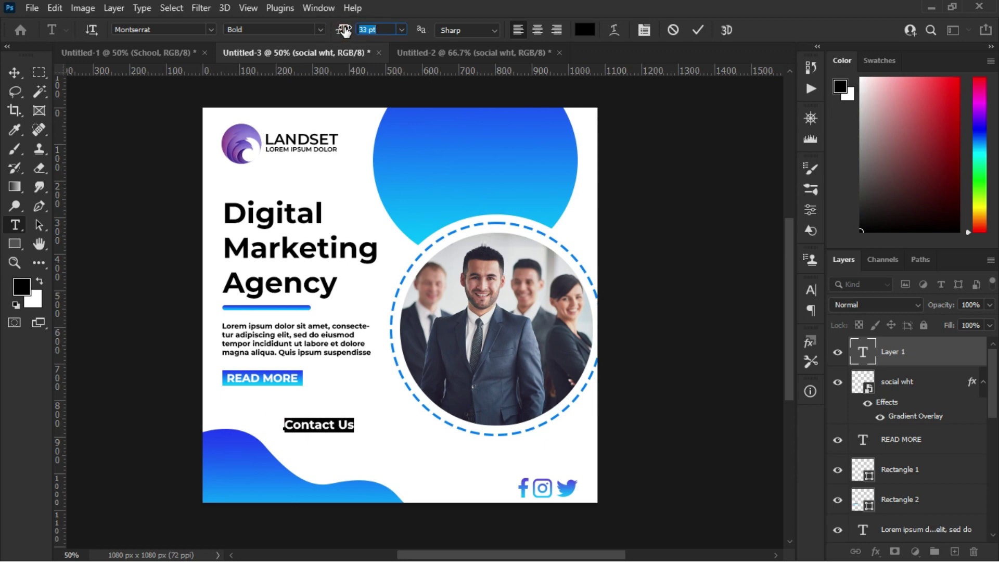
{"action": "left_click", "coordinate": [353, 424]}
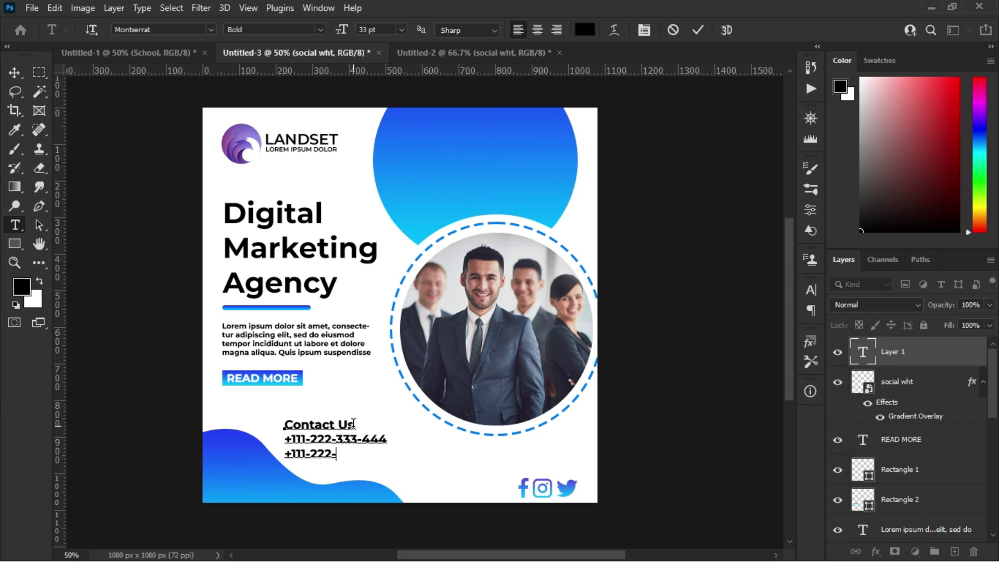
{"action": "type", "text": "444-777"}
{"action": "left_click", "coordinate": [698, 30]}
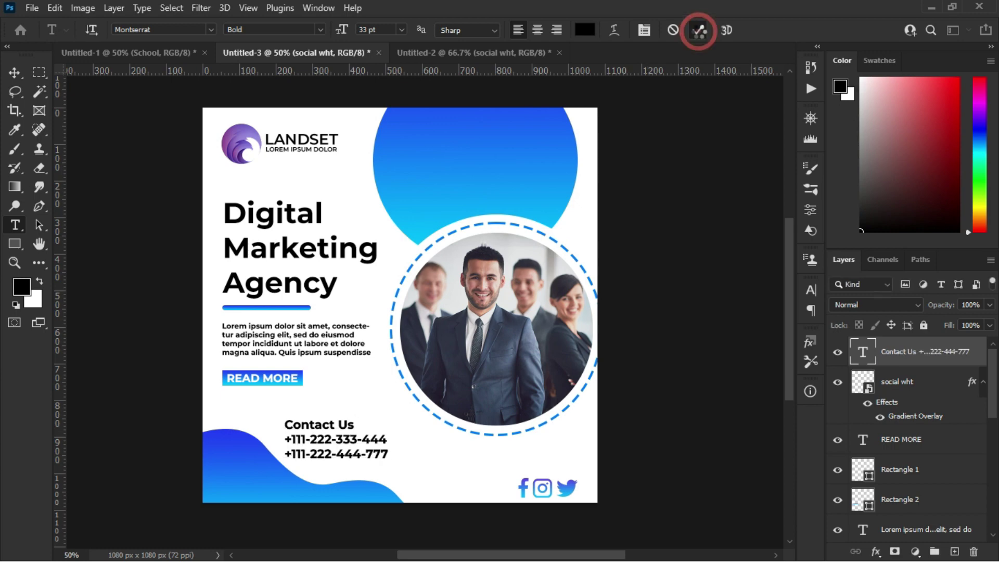
- Move the contact block to the bottom centre, scale it, and centre-align it
{"action": "key", "text": "v"}
{"action": "mouse_move", "coordinate": [320, 431]}
{"action": "left_mouse_down"}
{"action": "mouse_move", "coordinate": [301, 429]}
{"action": "mouse_move", "coordinate": [321, 460]}
{"action": "mouse_move", "coordinate": [311, 465]}
{"action": "left_mouse_up"}
{"action": "key", "text": "ctrl+t"}
{"action": "key", "text": "Return"}
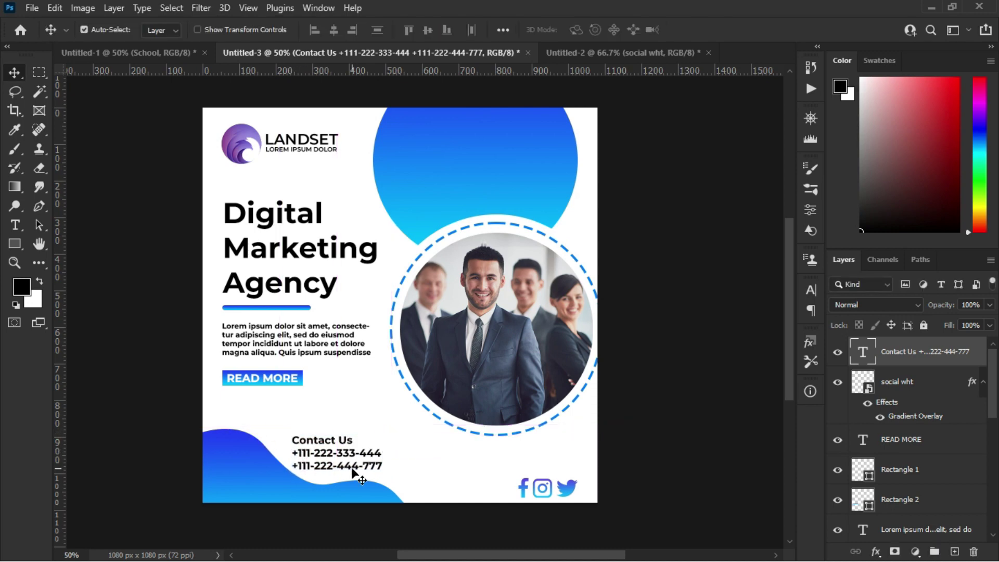
{"action": "key", "text": "t"}
{"action": "left_click", "coordinate": [295, 441]}
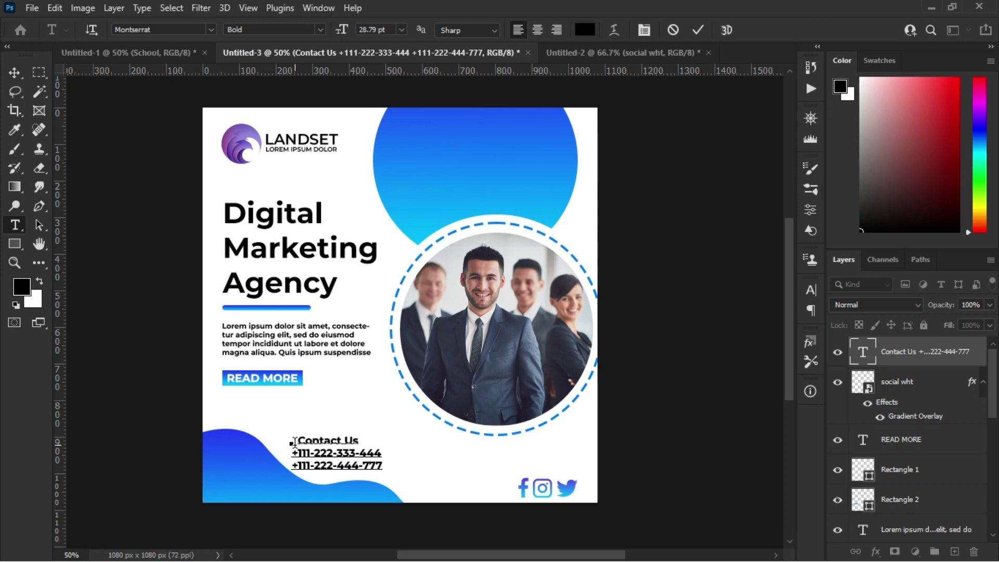
{"action": "left_click", "coordinate": [698, 31]}
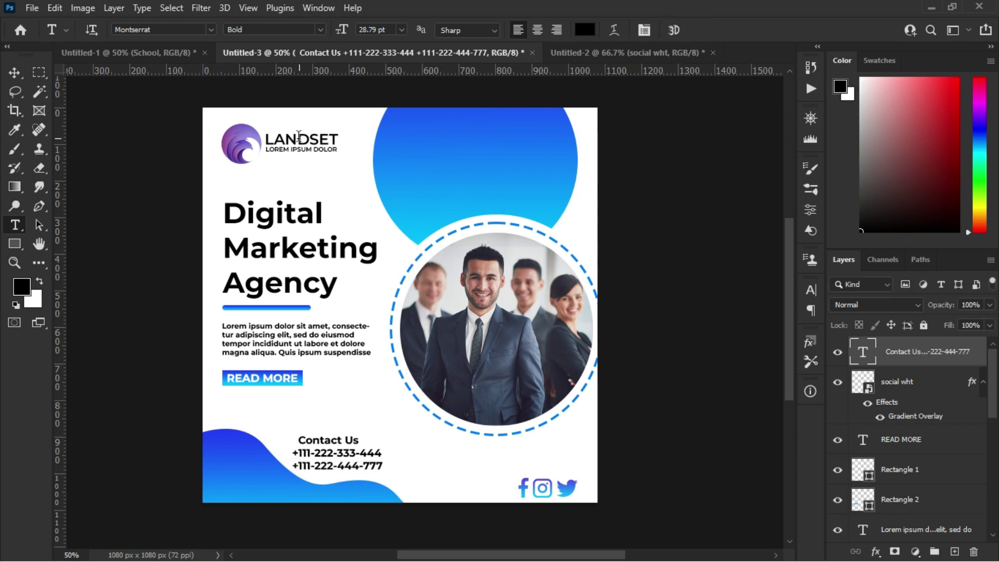
{"action": "key", "text": "v"}
{"action": "left_click", "coordinate": [571, 489]}
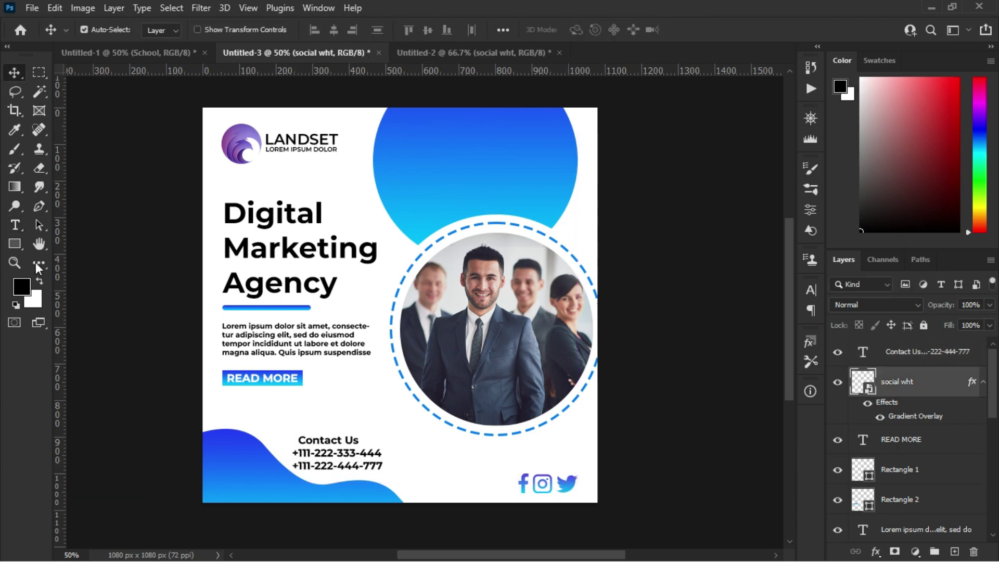
- Recolour the Contact Us heading with blue sampled from the design
{"action": "key", "text": "t"}
{"action": "left_click", "coordinate": [357, 442]}
{"action": "key", "text": "ctrl+a"}
{"action": "left_click", "coordinate": [585, 29]}
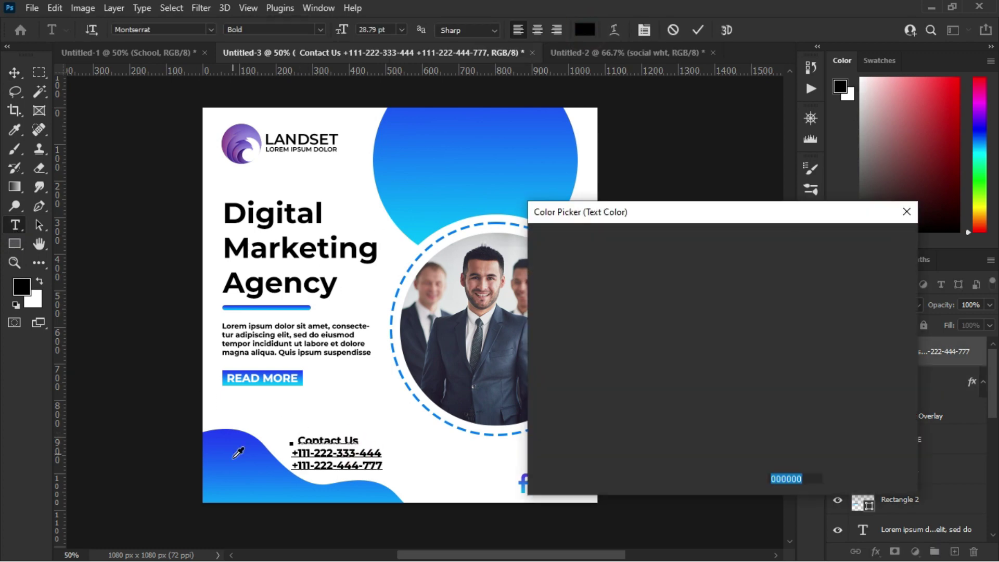
{"action": "left_click", "coordinate": [239, 453]}
{"action": "left_click", "coordinate": [868, 238]}
{"action": "left_click", "coordinate": [698, 30]}
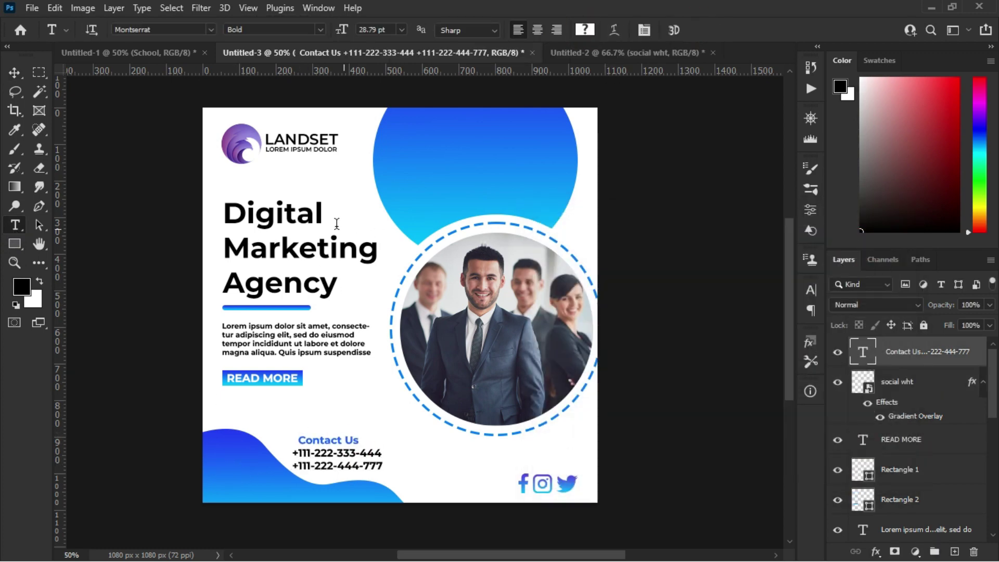
- Recolour the word Marketing in the headline with the same sampled blue
{"action": "left_click_drag", "start_coordinate": [378, 250], "coordinate": [224, 249]}
{"action": "left_click", "coordinate": [584, 30]}
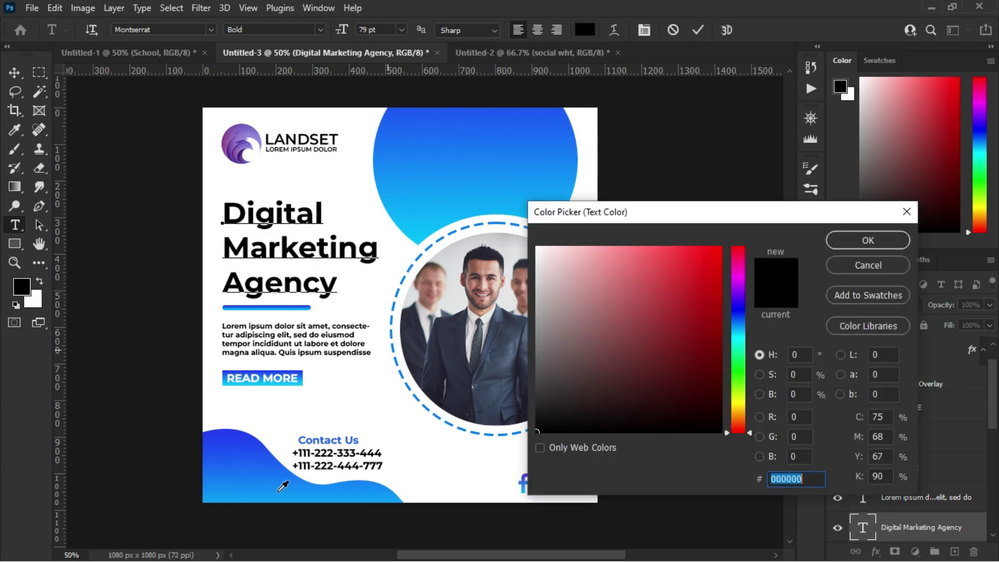
{"action": "left_click", "coordinate": [251, 488]}
{"action": "left_click", "coordinate": [844, 239]}
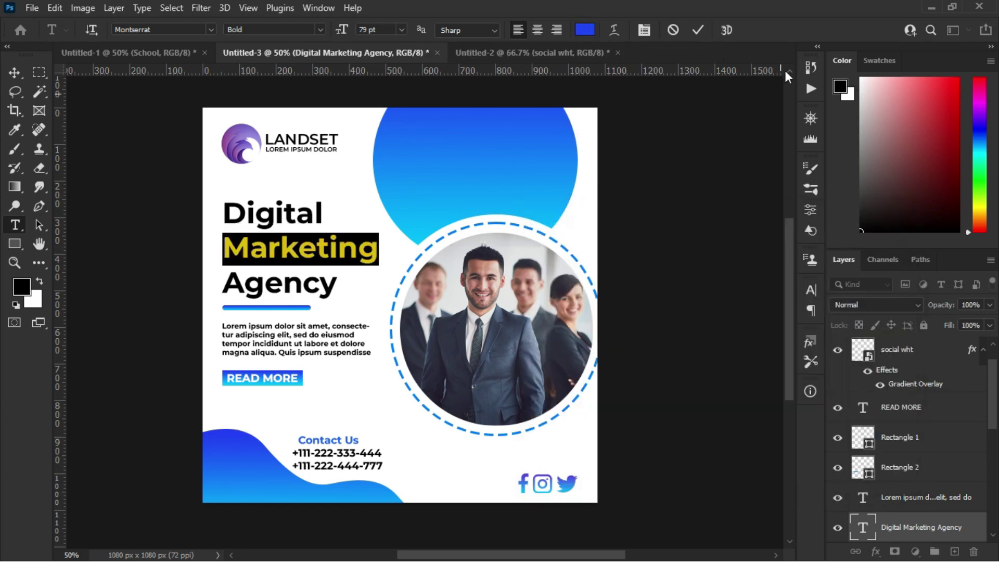
{"action": "left_click", "coordinate": [698, 29]}
{"action": "left_click", "coordinate": [14, 73]}
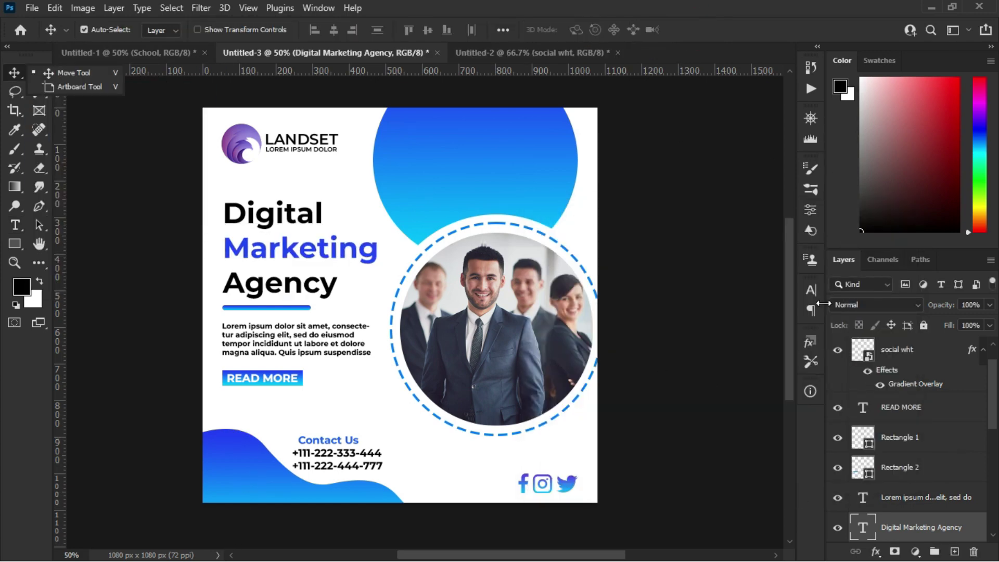
- Add a new empty layer directly above the Background layer
{"action": "left_click", "coordinate": [810, 189]}
{"action": "scroll", "coordinate": [910, 443], "scroll_direction": "down", "scroll_amount": 5}
{"action": "left_click", "coordinate": [924, 530]}
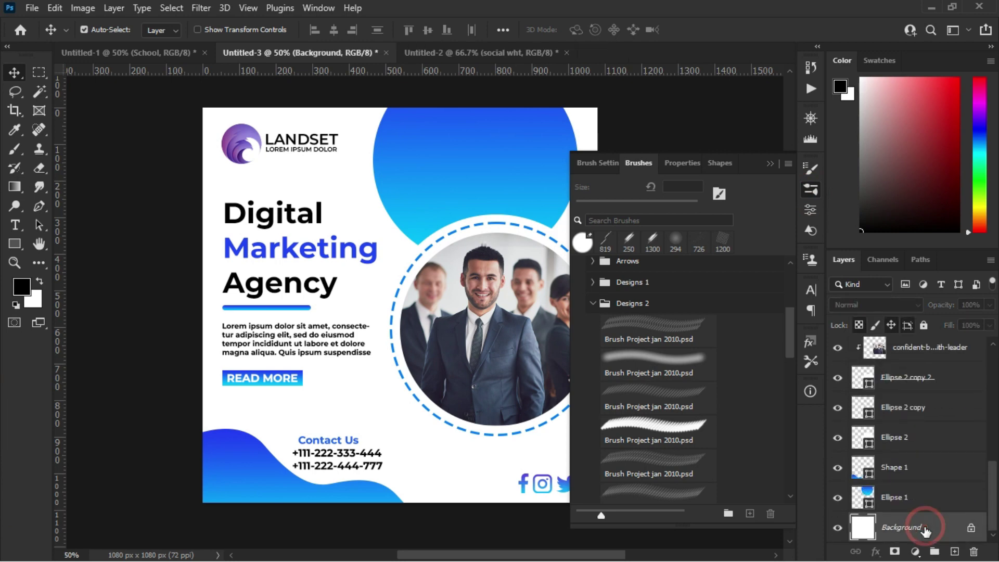
{"action": "key", "text": "ctrl+shift+alt+n"}
- Choose a striped diagonal-line brush from the Designs 2 presets and size it
{"action": "left_click", "coordinate": [646, 331]}
{"action": "key", "text": "period"}
{"action": "key", "text": "period"}
{"action": "key", "text": "period"}
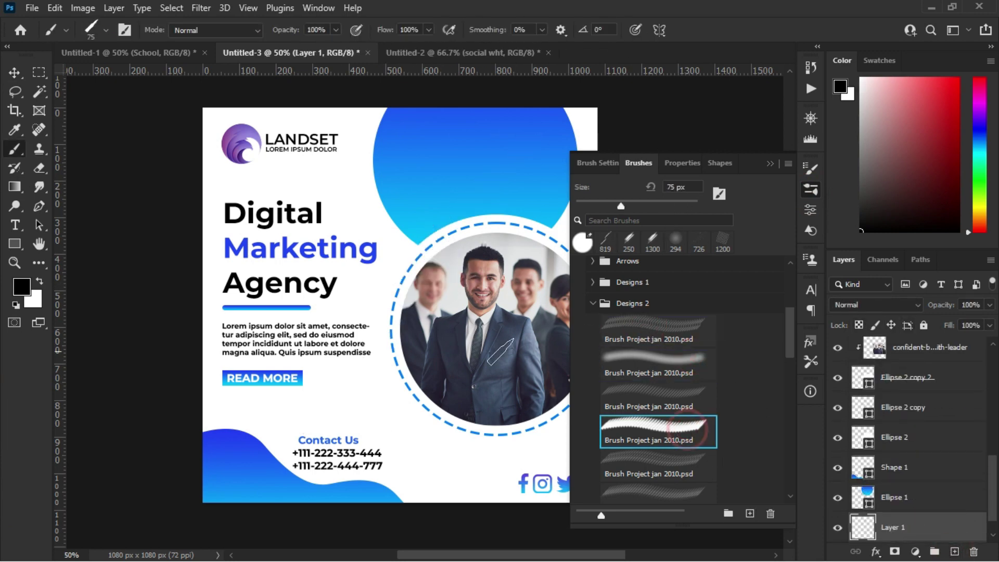
{"action": "key", "text": "comma"}
{"action": "key", "text": "period"}
{"action": "key", "text": "period"}
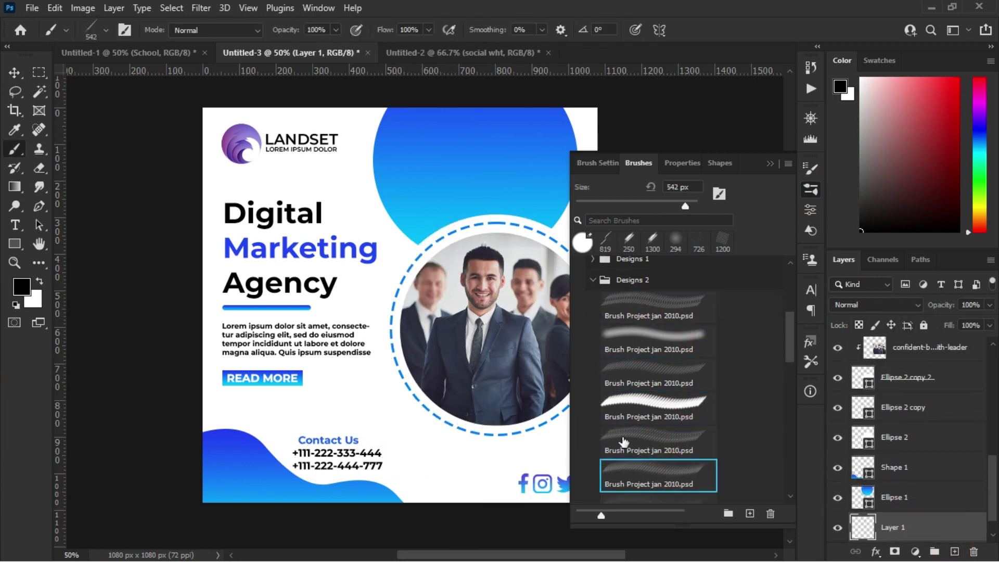
{"action": "scroll", "coordinate": [674, 481], "scroll_direction": "down", "scroll_amount": 1}
{"action": "left_click", "coordinate": [675, 476]}
{"action": "scroll", "coordinate": [733, 464], "scroll_direction": "down", "scroll_amount": 3}
{"action": "left_click", "coordinate": [658, 436]}
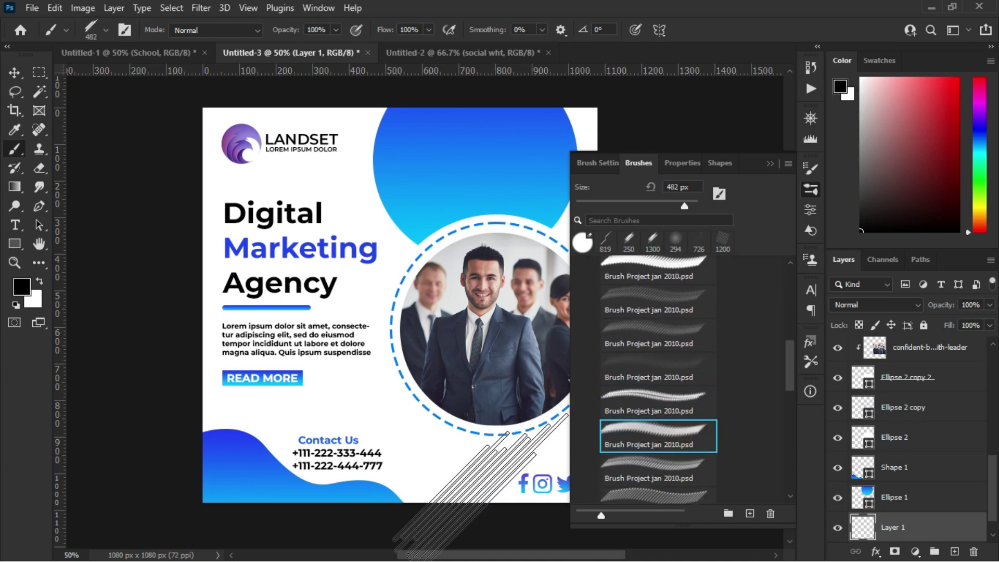
{"action": "left_click", "coordinate": [770, 164]}
- Sample the design's blue and stamp diagonal stripes beside the social icons
{"action": "left_click", "coordinate": [980, 144]}
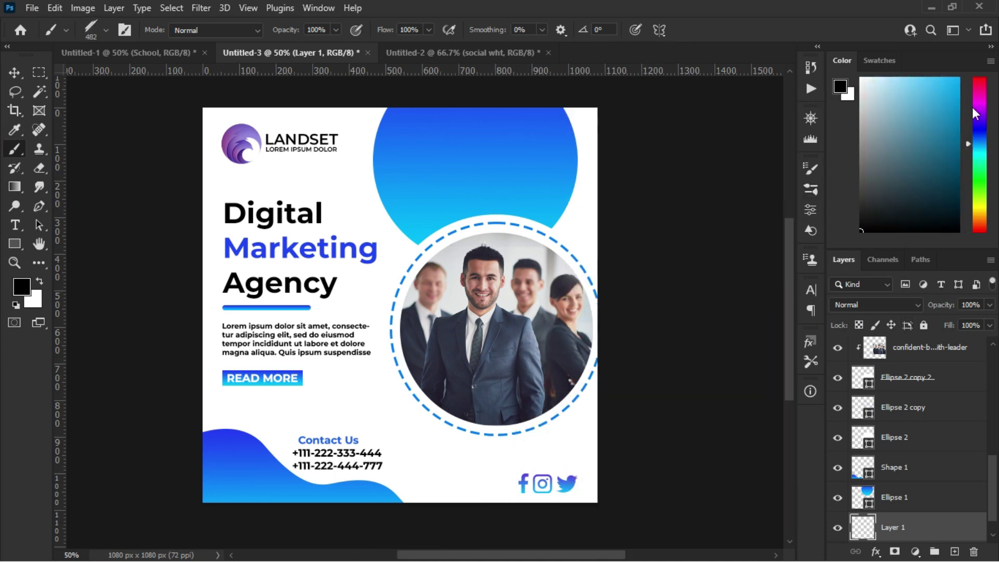
{"action": "left_click", "coordinate": [840, 87]}
{"action": "left_click", "coordinate": [515, 128]}
{"action": "left_click", "coordinate": [866, 240]}
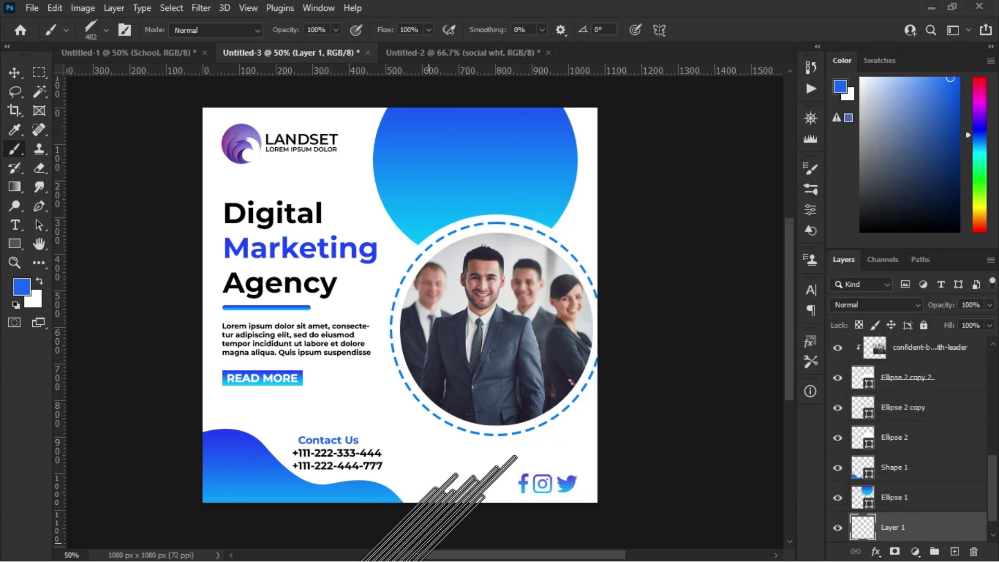
{"action": "left_click", "coordinate": [429, 541]}
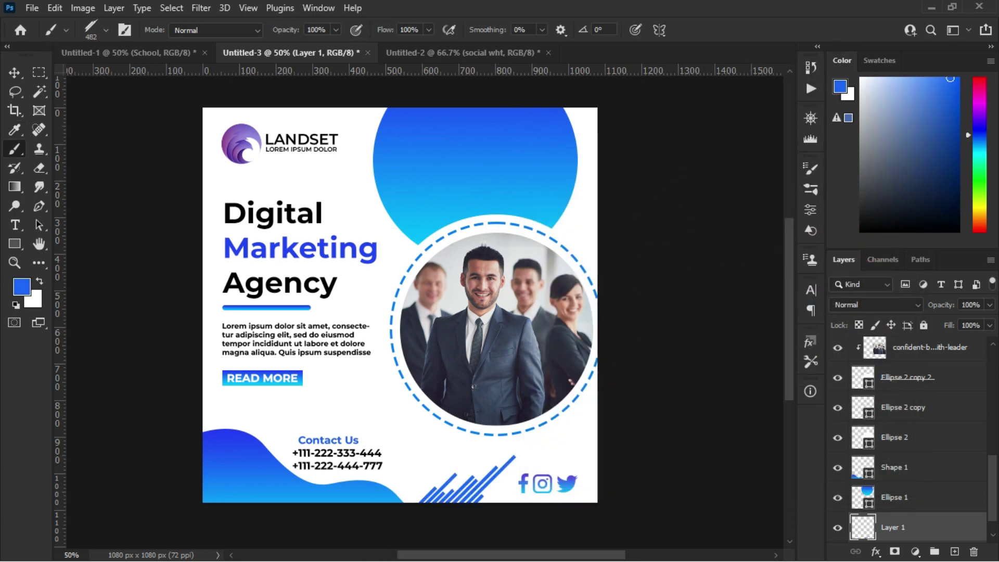
- Switch the brush colour to white and move the stripe layer above Ellipse 1
{"action": "left_click", "coordinate": [14, 73]}
{"action": "left_click", "coordinate": [15, 149]}
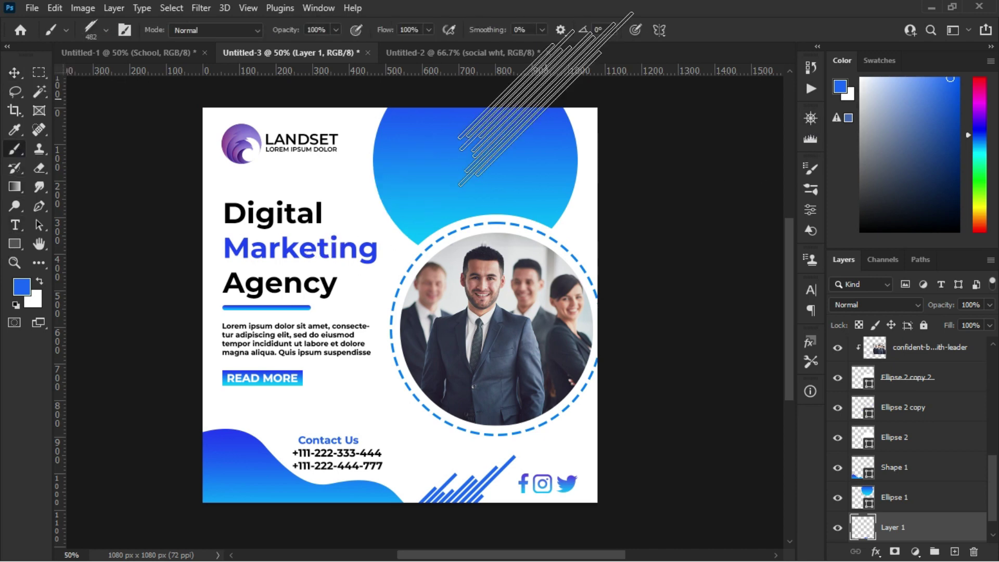
{"action": "left_click", "coordinate": [860, 80]}
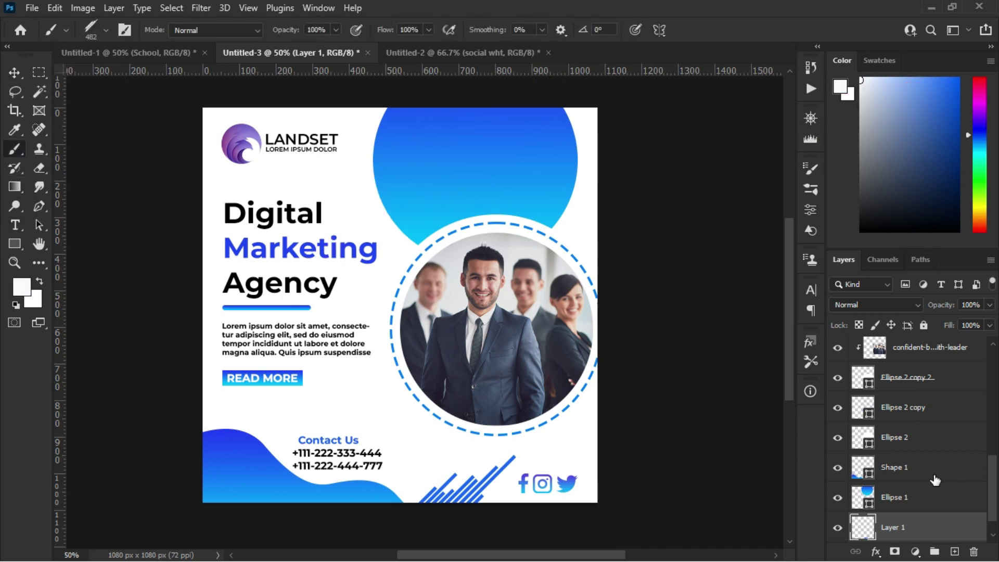
{"action": "left_click", "coordinate": [933, 497]}
{"action": "left_click_drag", "start_coordinate": [937, 539], "coordinate": [933, 489]}
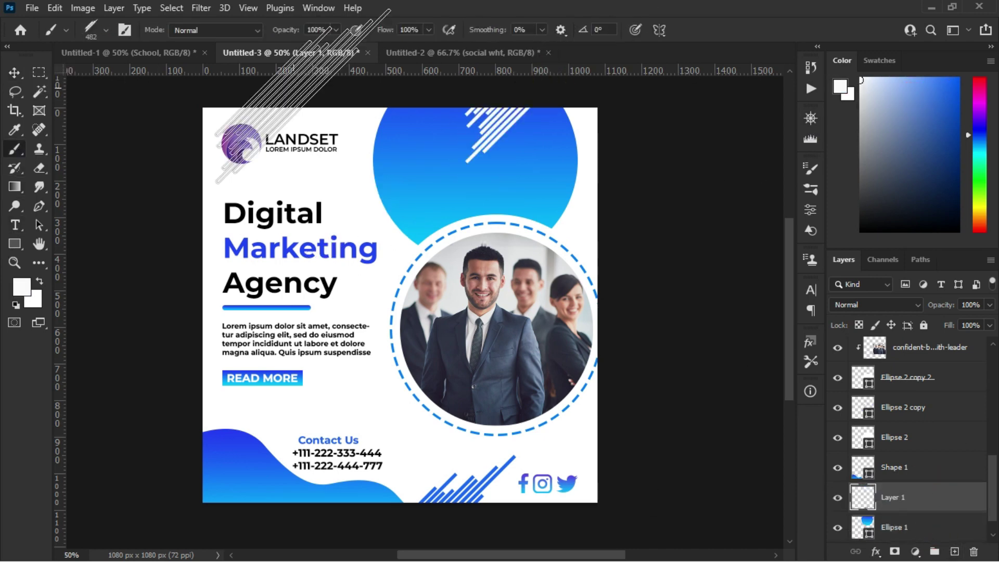
{"action": "left_click", "coordinate": [5, 74]}
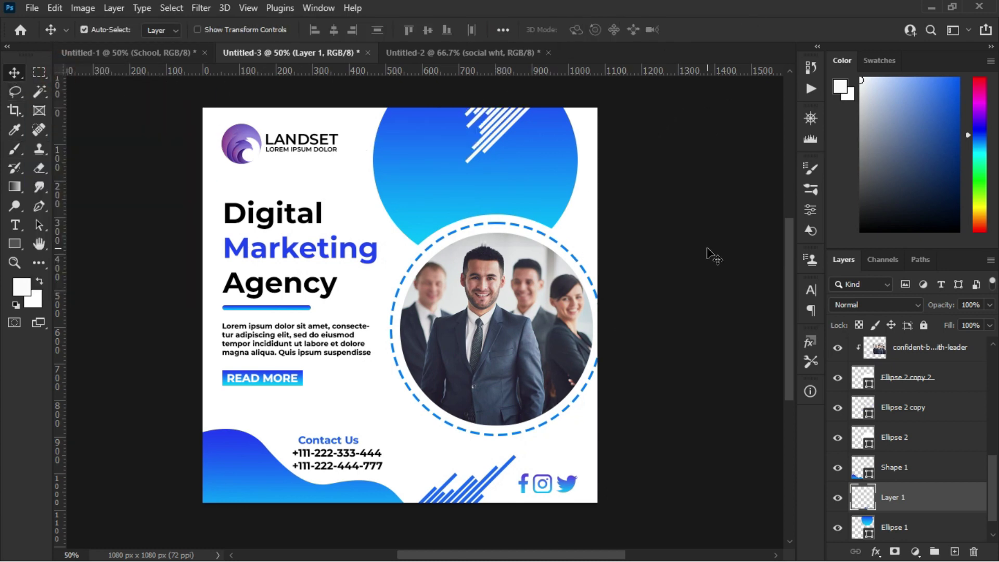
{"action": "scroll", "coordinate": [926, 416], "scroll_direction": "up", "scroll_amount": 5}
- Place image 20220304_032603 from the Football/Haland folder above the Contact Us layer
{"action": "left_click", "coordinate": [926, 351]}
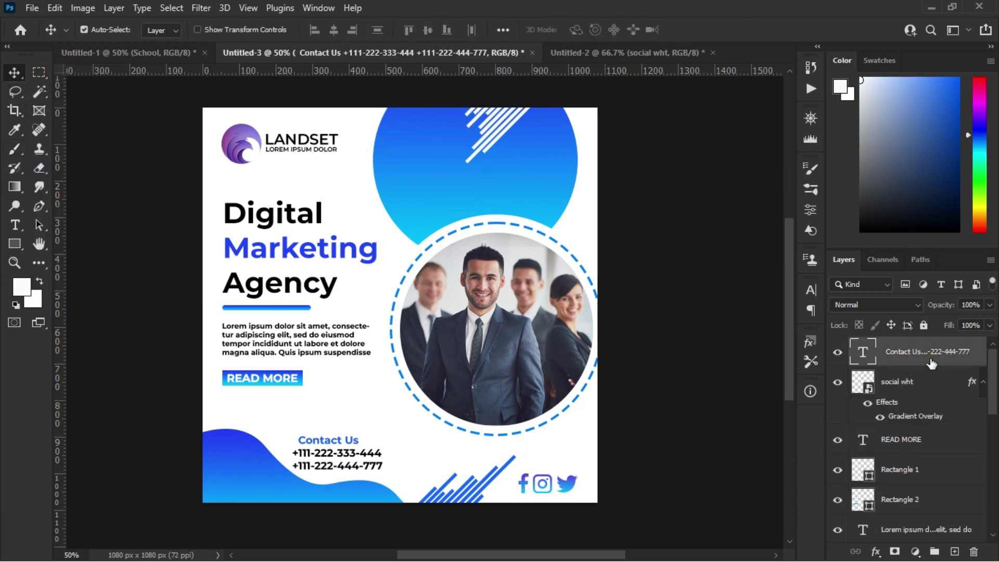
{"action": "left_click", "coordinate": [954, 551]}
{"action": "left_click", "coordinate": [32, 7]}
{"action": "left_click", "coordinate": [72, 325]}
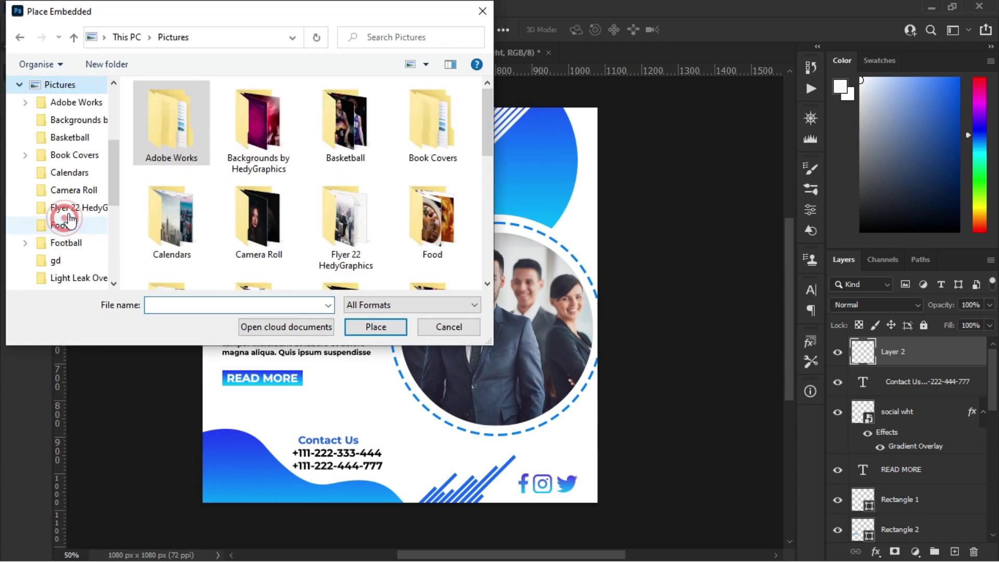
{"action": "left_click", "coordinate": [66, 242]}
{"action": "double_click", "coordinate": [178, 134]}
{"action": "double_click", "coordinate": [178, 133]}
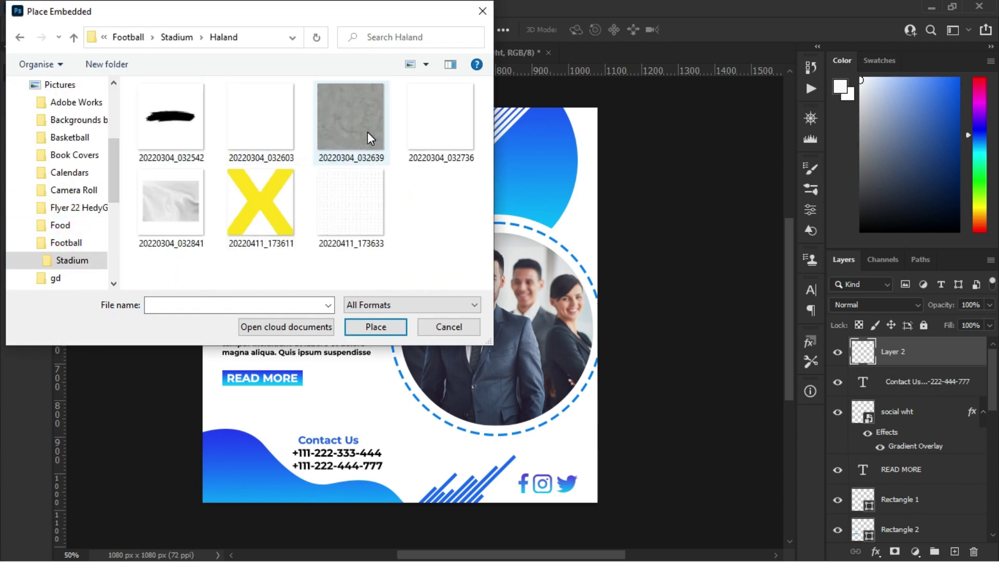
{"action": "left_click", "coordinate": [270, 123]}
{"action": "left_click", "coordinate": [376, 328]}
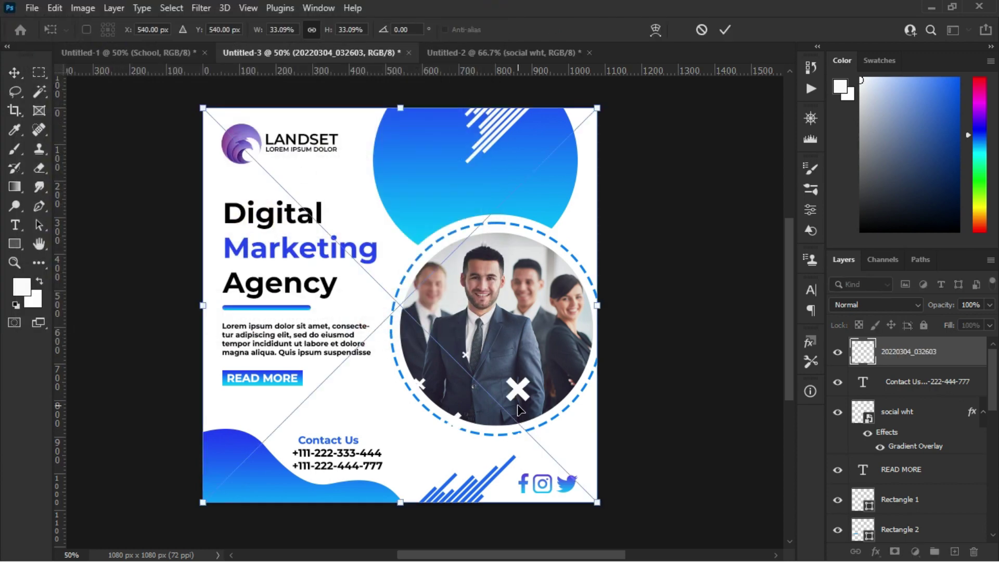
- Shrink the X-pattern to about 15%, position it lower middle, and add a Gradient Overlay
{"action": "left_click_drag", "start_coordinate": [484, 396], "coordinate": [385, 395]}
{"action": "mouse_move", "coordinate": [497, 502]}
{"action": "left_mouse_down"}
{"action": "mouse_move", "coordinate": [263, 228]}
{"action": "mouse_move", "coordinate": [400, 400]}
{"action": "left_mouse_up"}
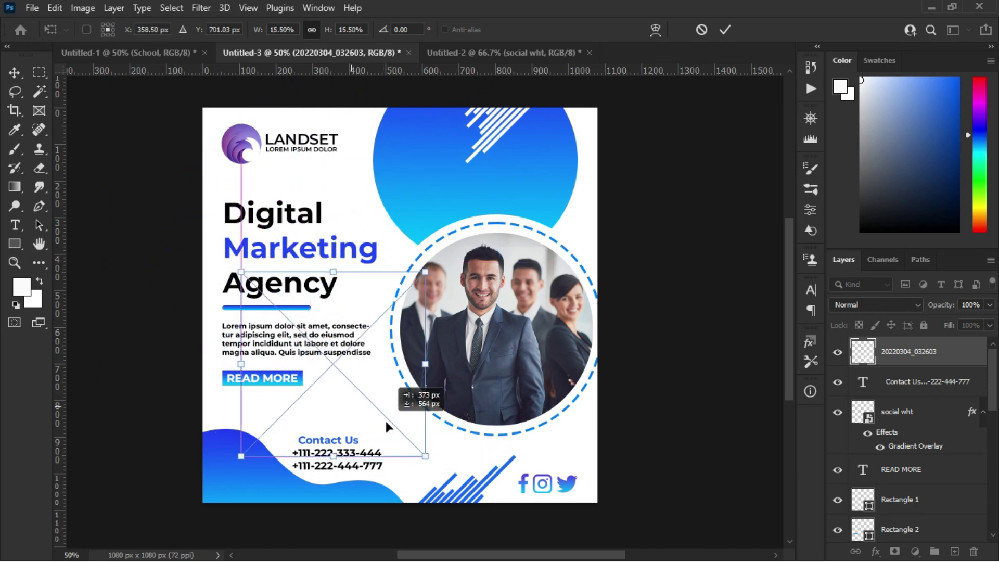
{"action": "left_click_drag", "start_coordinate": [245, 263], "coordinate": [374, 400]}
{"action": "left_click", "coordinate": [725, 30]}
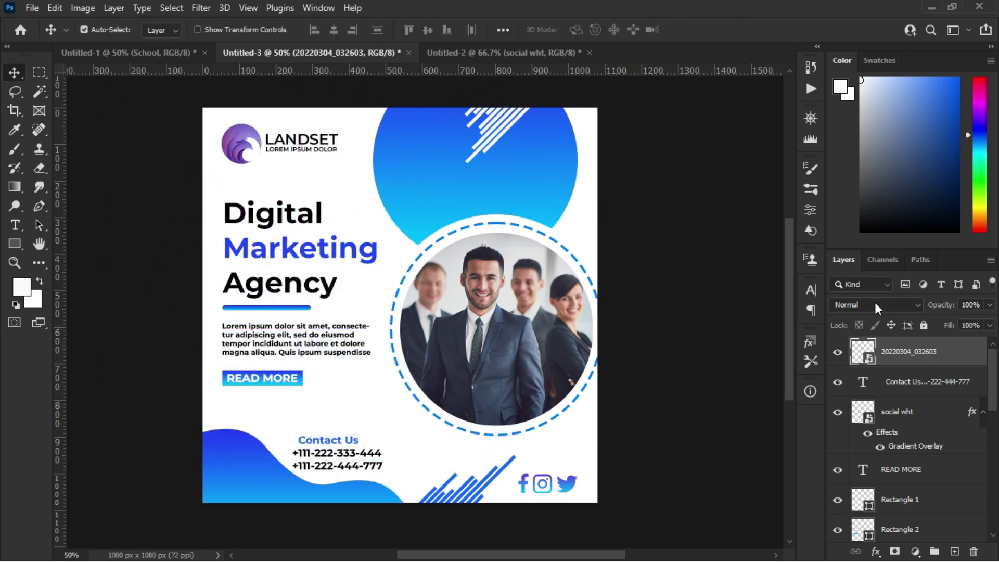
{"action": "left_click", "coordinate": [875, 552]}
{"action": "left_click", "coordinate": [922, 504]}
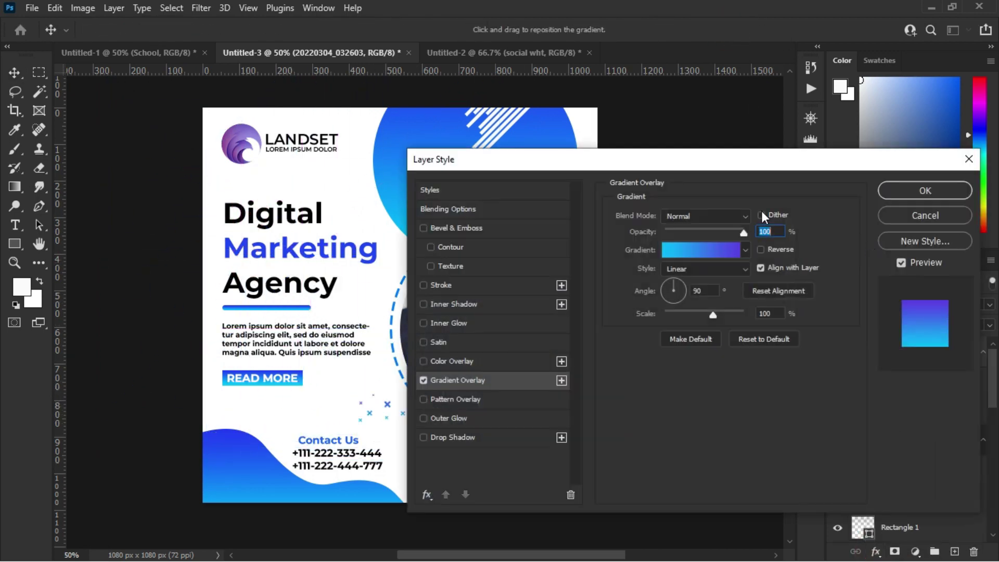
{"action": "left_click", "coordinate": [925, 191]}
- Resize the X-pattern to about 12.6% and move it beside the contact text
{"action": "key", "text": "ctrl+t"}
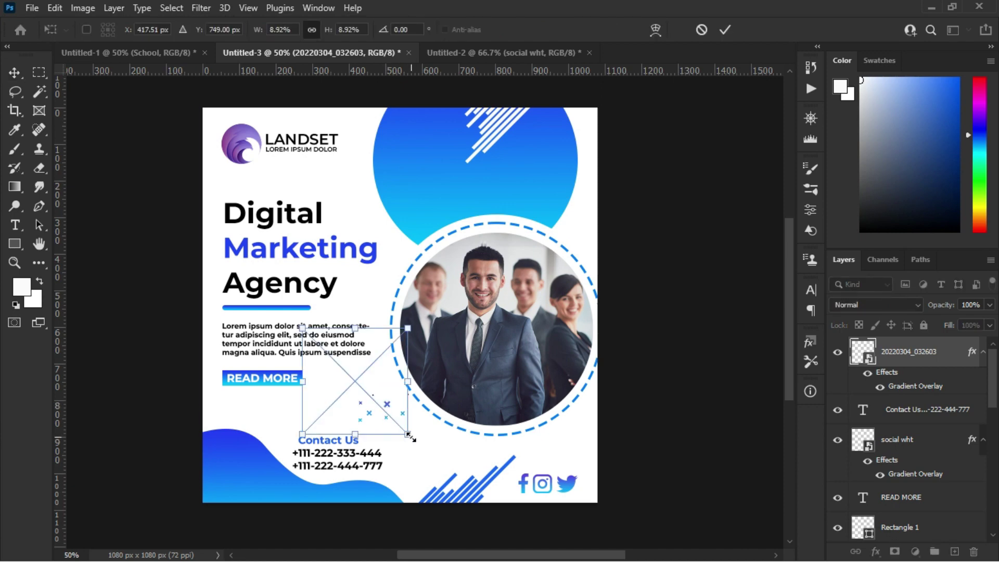
{"action": "left_click_drag", "start_coordinate": [408, 435], "coordinate": [452, 477]}
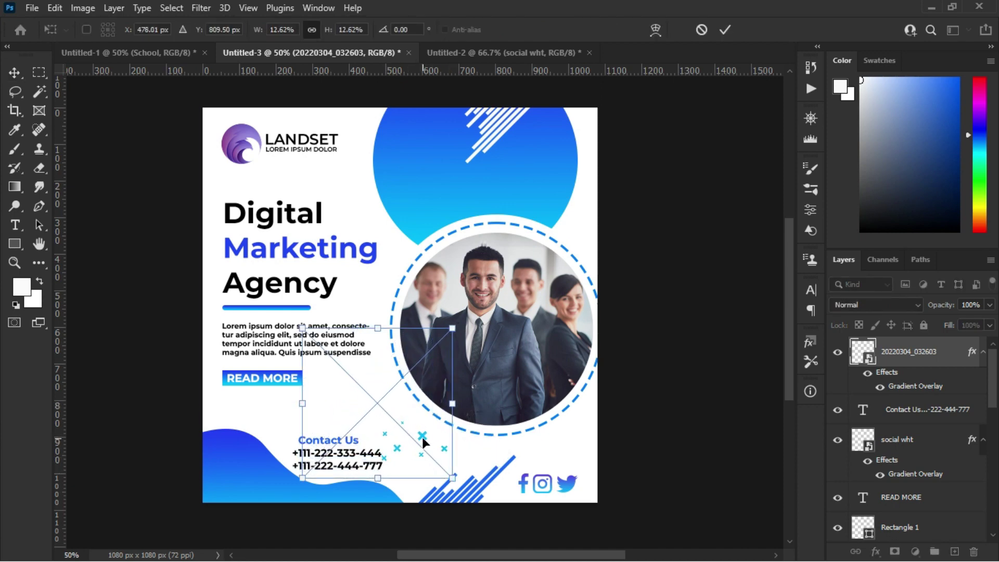
{"action": "mouse_move", "coordinate": [423, 441]}
{"action": "left_mouse_down"}
{"action": "mouse_move", "coordinate": [440, 446]}
{"action": "mouse_move", "coordinate": [346, 175]}
{"action": "mouse_move", "coordinate": [351, 395]}
{"action": "left_mouse_up"}
{"action": "key", "text": "Return"}
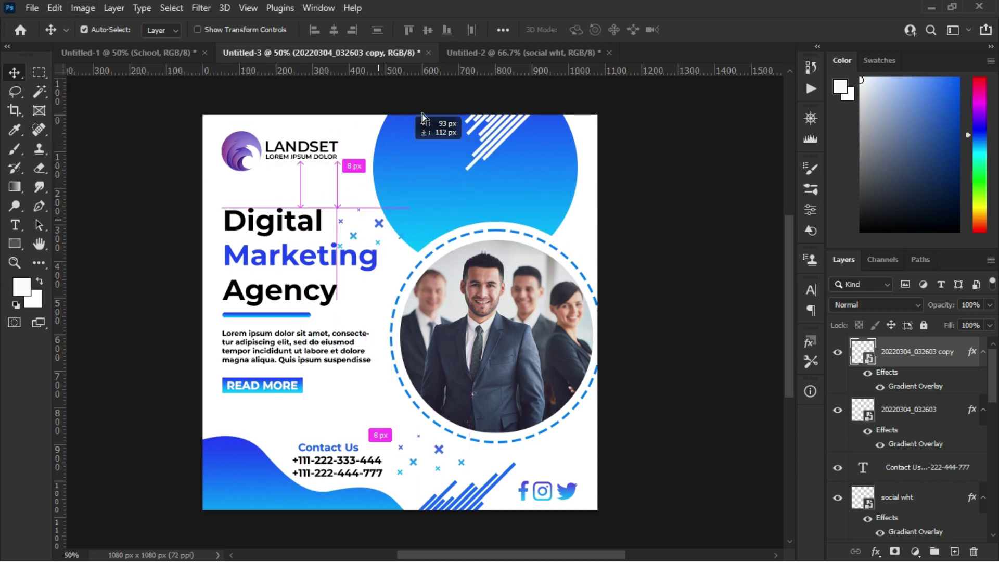
- Draw a small blue ellipse dot below the LANDSET logo
{"action": "right_click", "coordinate": [15, 243]}
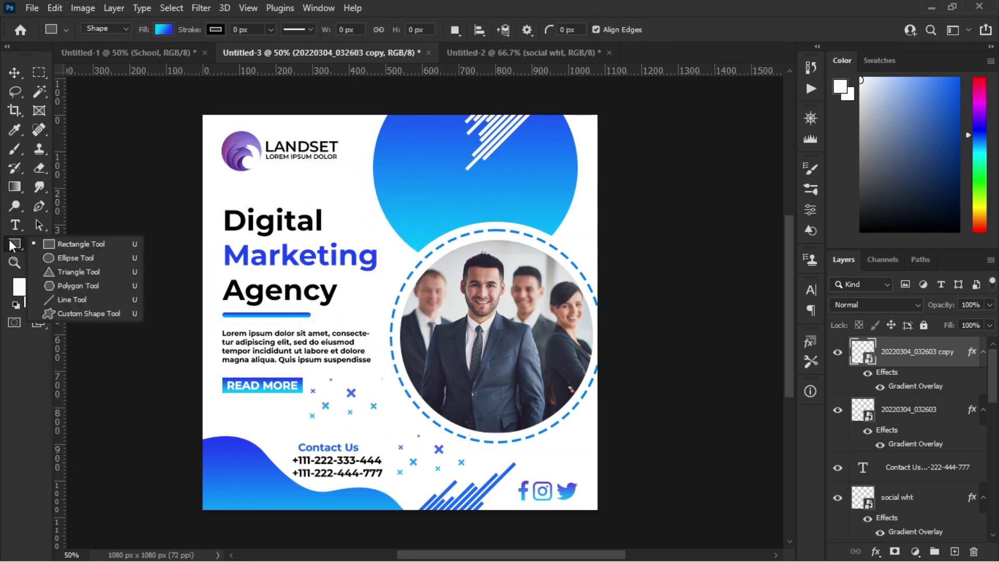
{"action": "left_click", "coordinate": [58, 255]}
{"action": "left_click_drag", "start_coordinate": [294, 172], "coordinate": [303, 180]}
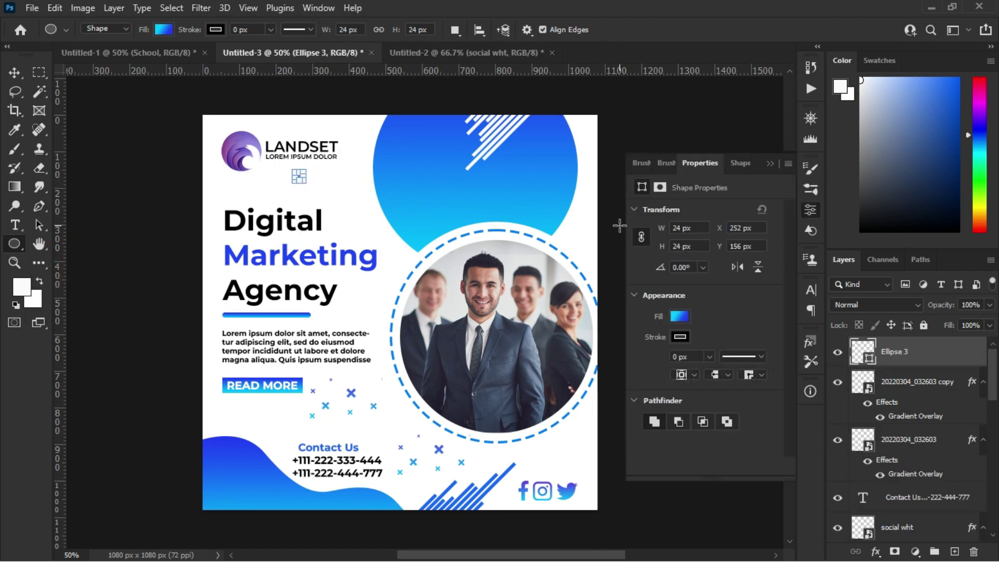
{"action": "left_click", "coordinate": [768, 165]}
{"action": "left_click", "coordinate": [15, 72]}
- Duplicate the dot and scatter copies around the headline and post edges
{"action": "key", "text": "ctrl+j"}
{"action": "key", "text": "ctrl+j"}
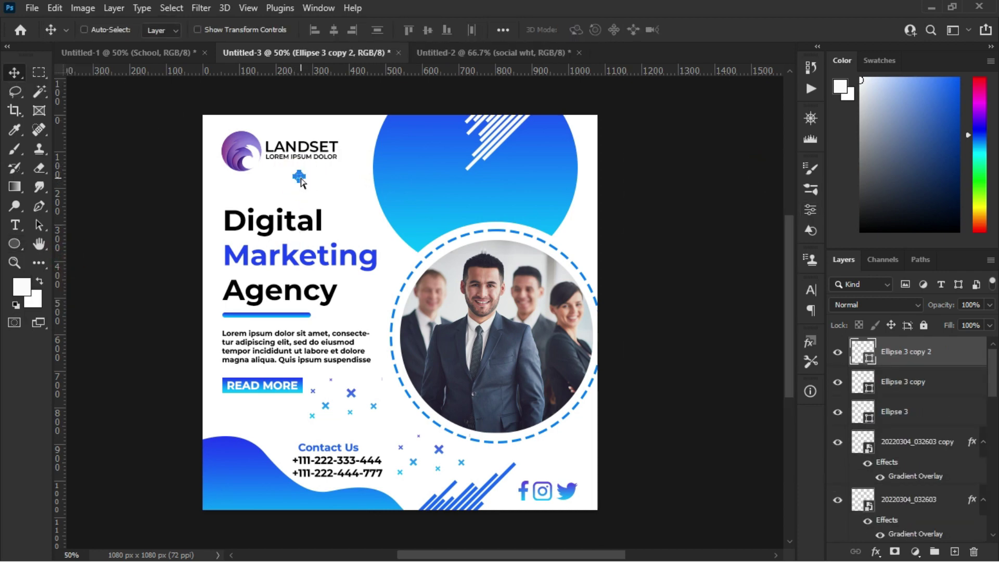
{"action": "key", "text": "ctrl+j"}
{"action": "left_click_drag", "start_coordinate": [299, 175], "coordinate": [354, 222]}
{"action": "left_click_drag", "start_coordinate": [227, 416], "coordinate": [223, 421]}
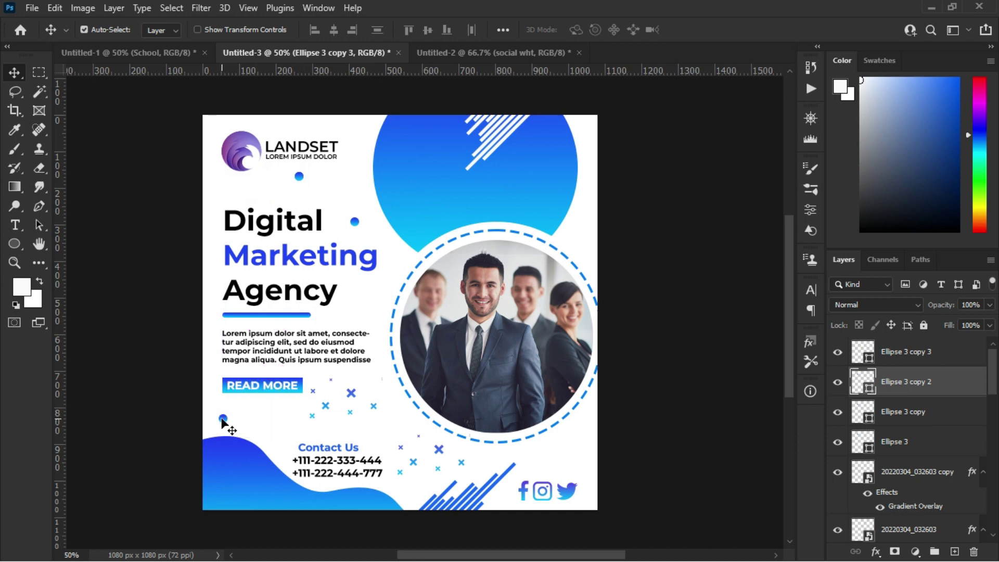
{"action": "left_click_drag", "start_coordinate": [299, 179], "coordinate": [582, 238]}
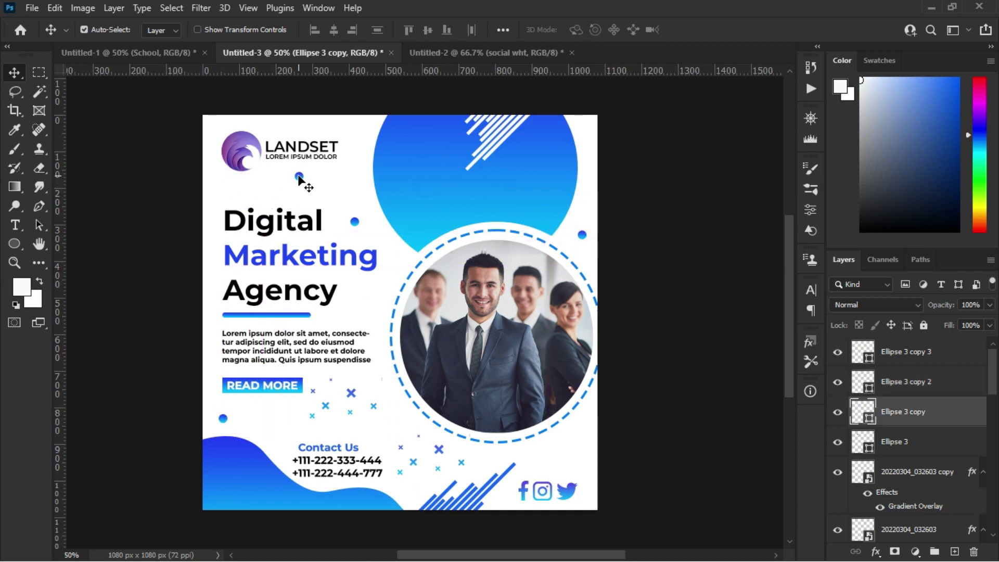
{"action": "left_click_drag", "start_coordinate": [298, 178], "coordinate": [219, 192]}
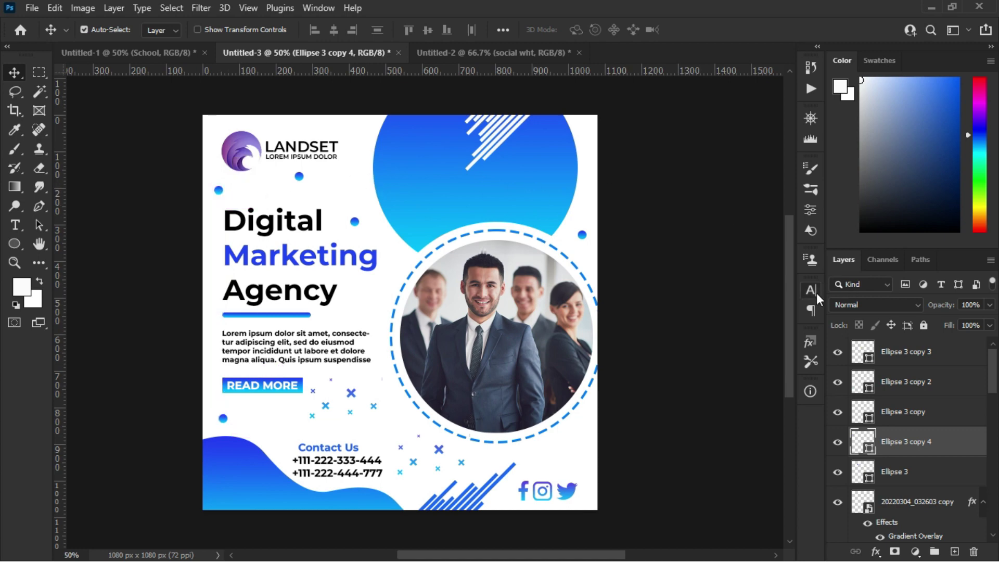
- Add a curly arrow custom shape and scale it down beside the logo
{"action": "left_click", "coordinate": [810, 233]}
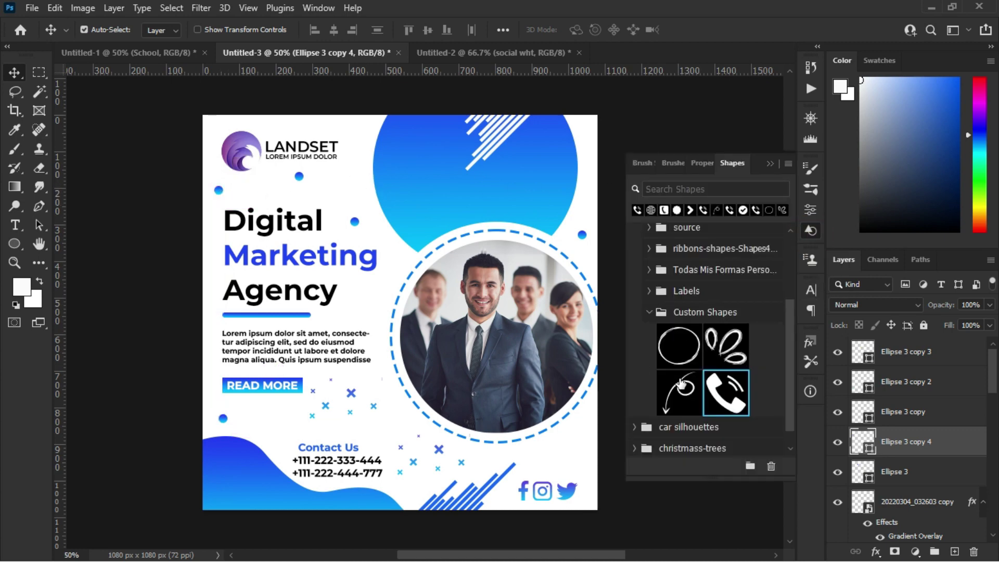
{"action": "left_click_drag", "start_coordinate": [680, 382], "coordinate": [424, 172]}
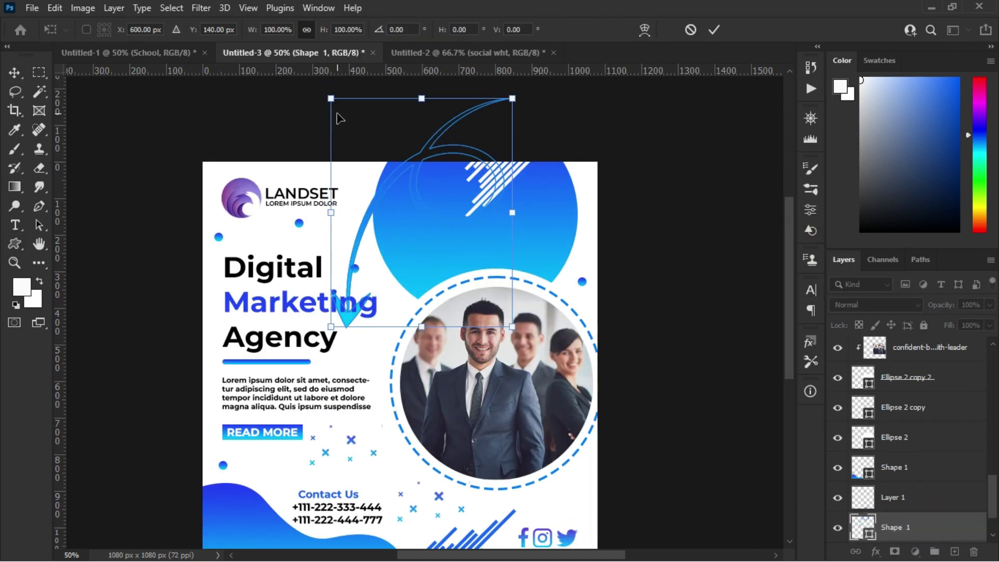
{"action": "mouse_move", "coordinate": [330, 99]}
{"action": "left_mouse_down"}
{"action": "mouse_move", "coordinate": [461, 262]}
{"action": "mouse_move", "coordinate": [427, 229]}
{"action": "mouse_move", "coordinate": [379, 227]}
{"action": "left_mouse_up"}
{"action": "mouse_move", "coordinate": [403, 262]}
{"action": "left_mouse_down"}
{"action": "mouse_move", "coordinate": [395, 247]}
{"action": "mouse_move", "coordinate": [405, 196]}
{"action": "mouse_move", "coordinate": [346, 184]}
{"action": "mouse_move", "coordinate": [347, 216]}
{"action": "left_mouse_up"}
{"action": "left_click", "coordinate": [714, 29]}
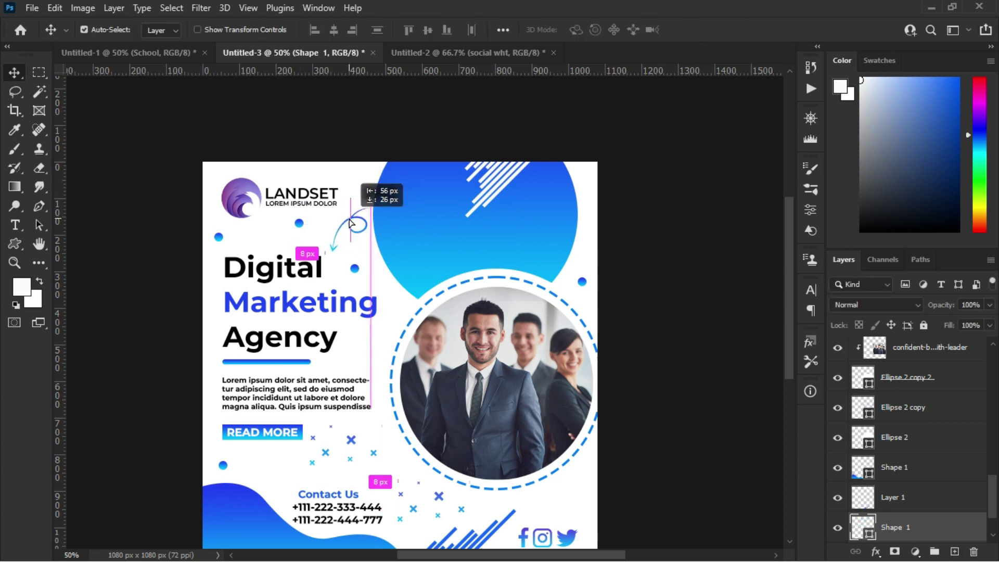
{"action": "scroll", "coordinate": [686, 218], "scroll_direction": "down", "scroll_amount": 2}
{"action": "scroll", "coordinate": [994, 493], "scroll_direction": "down", "scroll_amount": 2}
- Add a pale blue (d4e0f7) Solid Color fill above Background, then nudge the X cluster right
{"action": "left_click", "coordinate": [931, 527]}
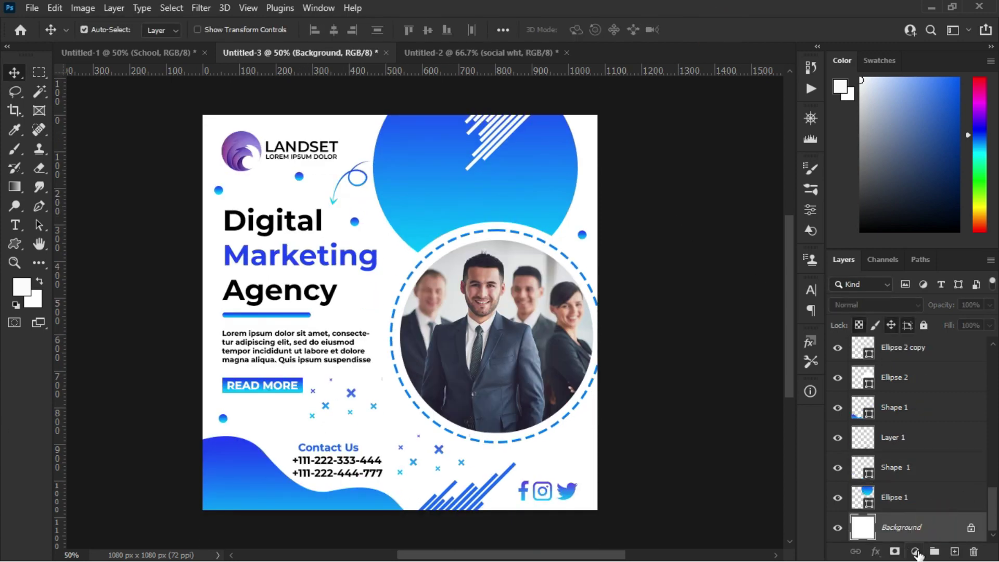
{"action": "left_click", "coordinate": [915, 551]}
{"action": "left_click", "coordinate": [965, 298]}
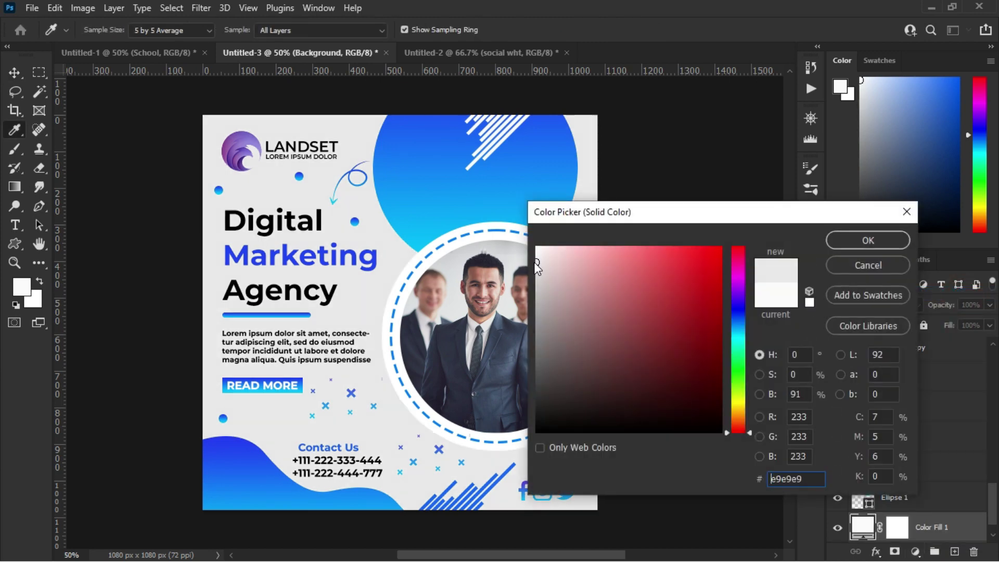
{"action": "left_click_drag", "start_coordinate": [537, 260], "coordinate": [560, 243]}
{"action": "left_click", "coordinate": [527, 252]}
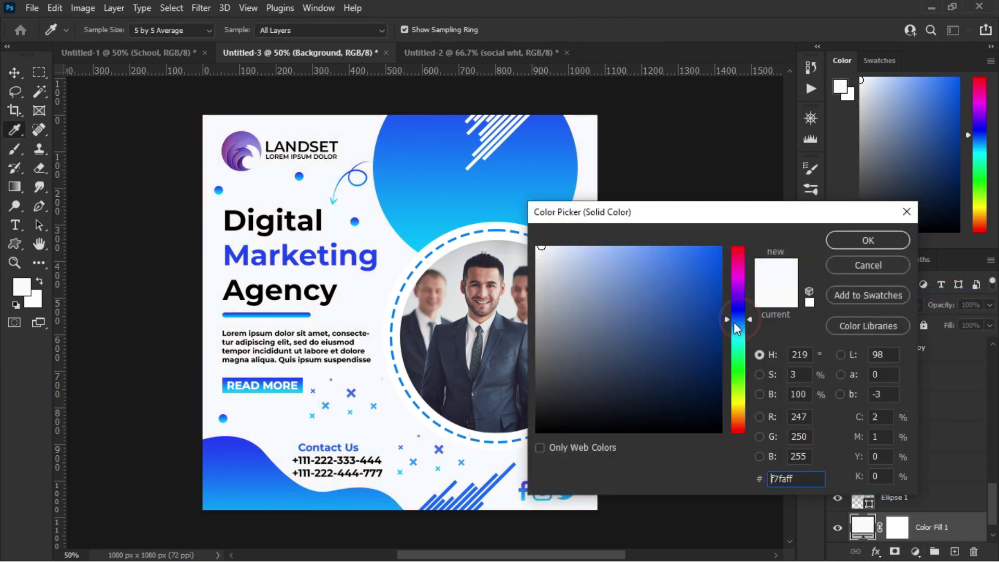
{"action": "left_click", "coordinate": [566, 249]}
{"action": "mouse_move", "coordinate": [566, 248]}
{"action": "left_mouse_down"}
{"action": "mouse_move", "coordinate": [555, 240]}
{"action": "mouse_move", "coordinate": [565, 267]}
{"action": "mouse_move", "coordinate": [538, 263]}
{"action": "mouse_move", "coordinate": [575, 245]}
{"action": "mouse_move", "coordinate": [560, 251]}
{"action": "mouse_move", "coordinate": [538, 240]}
{"action": "left_mouse_up"}
{"action": "left_click", "coordinate": [861, 245]}
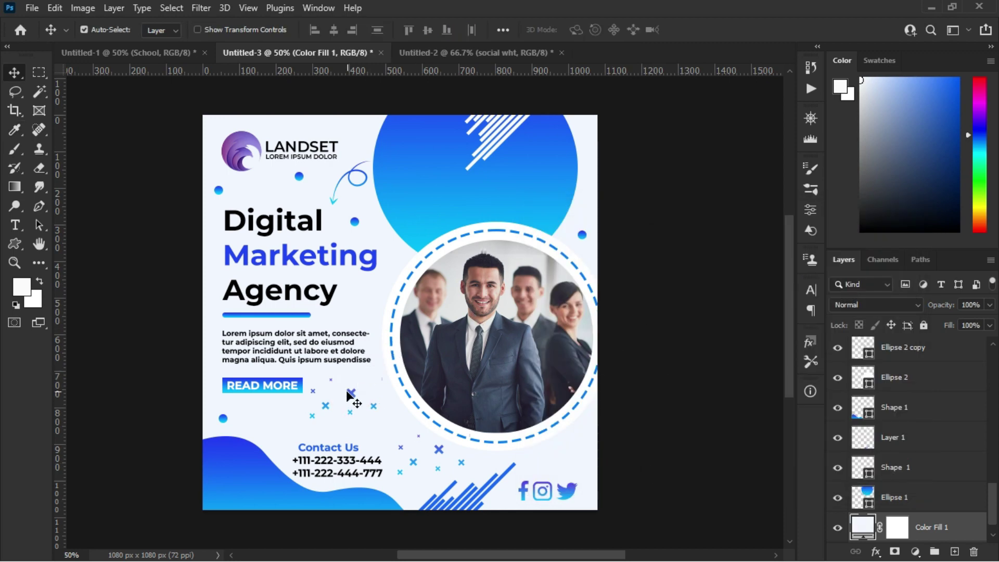
{"action": "left_click_drag", "start_coordinate": [348, 396], "coordinate": [362, 397]}
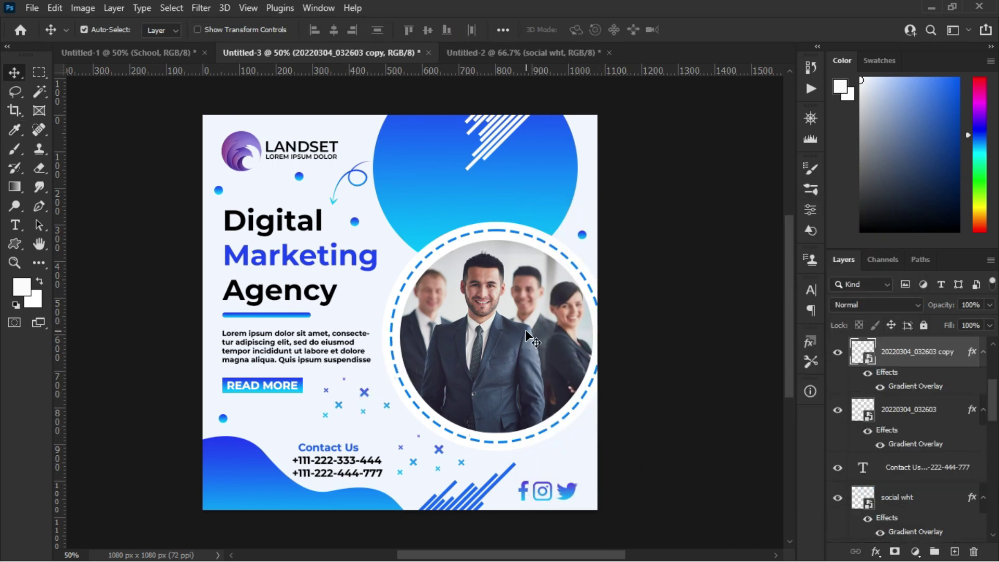
- Add a dot copy at bottom right and a copy of the top circle scaled to about 88% inside it
{"action": "left_click_drag", "start_coordinate": [222, 418], "coordinate": [559, 456]}
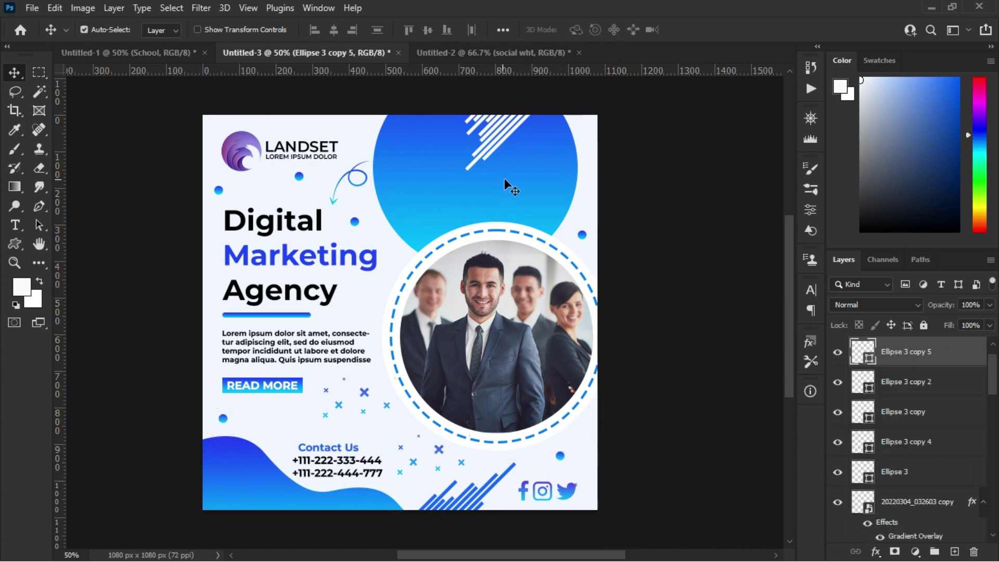
{"action": "left_click", "coordinate": [521, 176]}
{"action": "key", "text": "ctrl+j"}
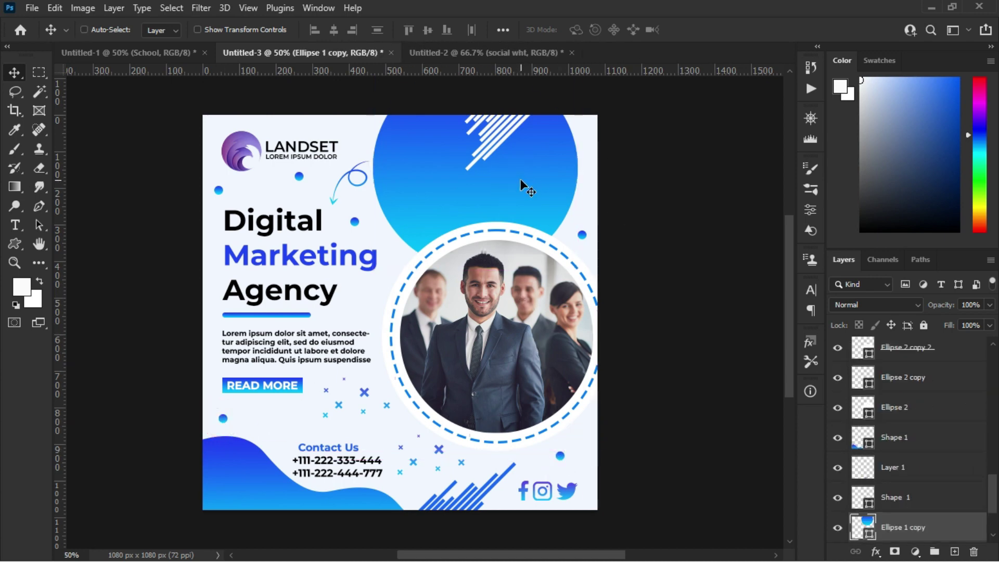
{"action": "key", "text": "ctrl+t"}
{"action": "left_click_drag", "start_coordinate": [578, 270], "coordinate": [558, 241]}
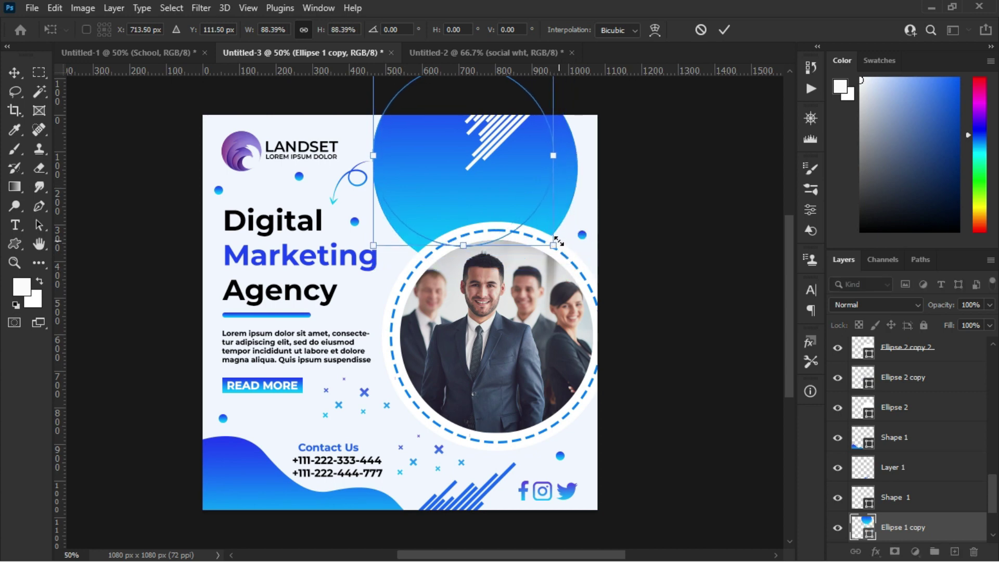
{"action": "left_click", "coordinate": [725, 30]}
{"action": "left_click_drag", "start_coordinate": [512, 176], "coordinate": [536, 190]}
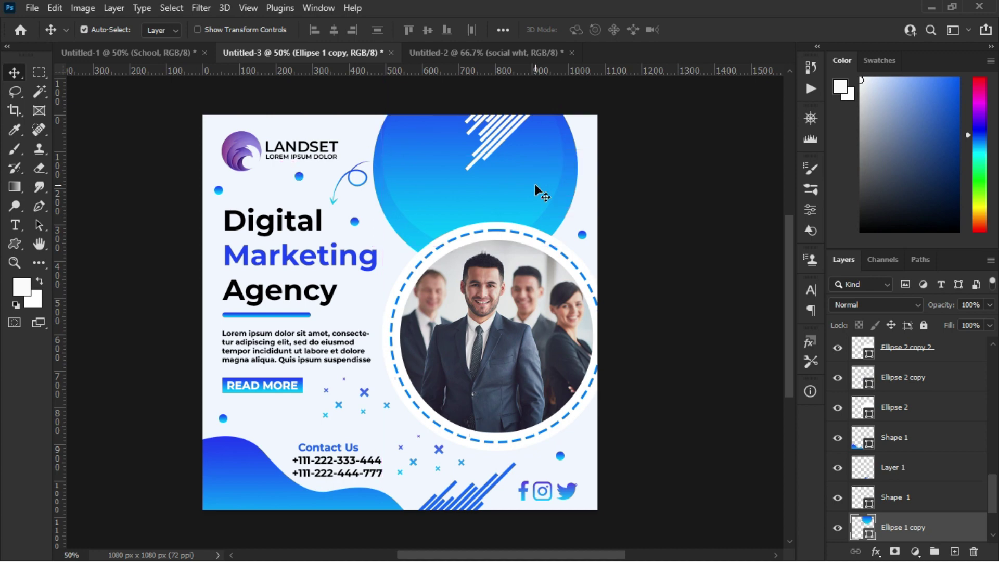
- Add another circle copy scaled to about 90%, and duplicate and reposition the bottom wave
{"action": "key", "text": "ctrl+j"}
{"action": "key", "text": "ctrl+t"}
{"action": "left_click_drag", "start_coordinate": [562, 245], "coordinate": [542, 226]}
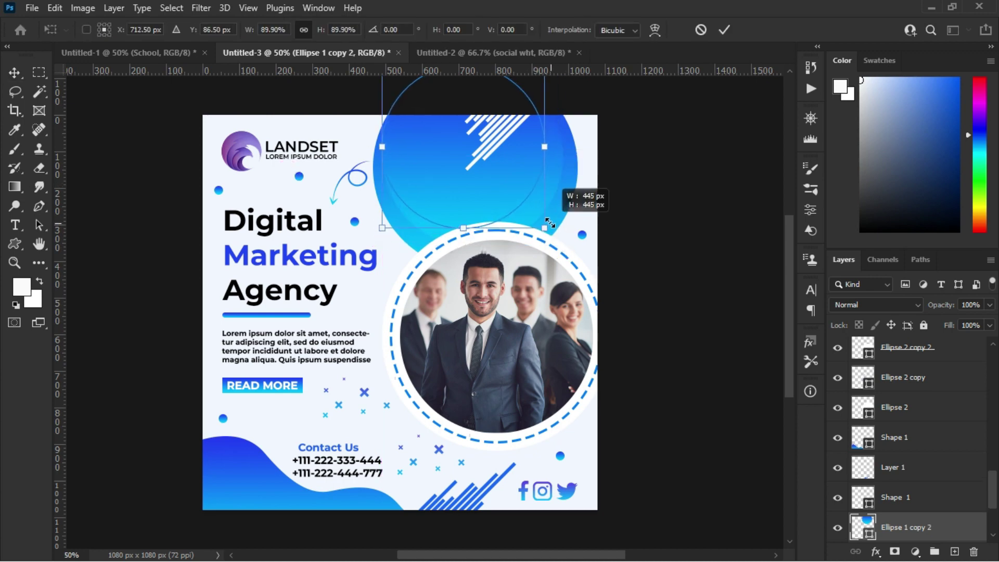
{"action": "left_click", "coordinate": [724, 30]}
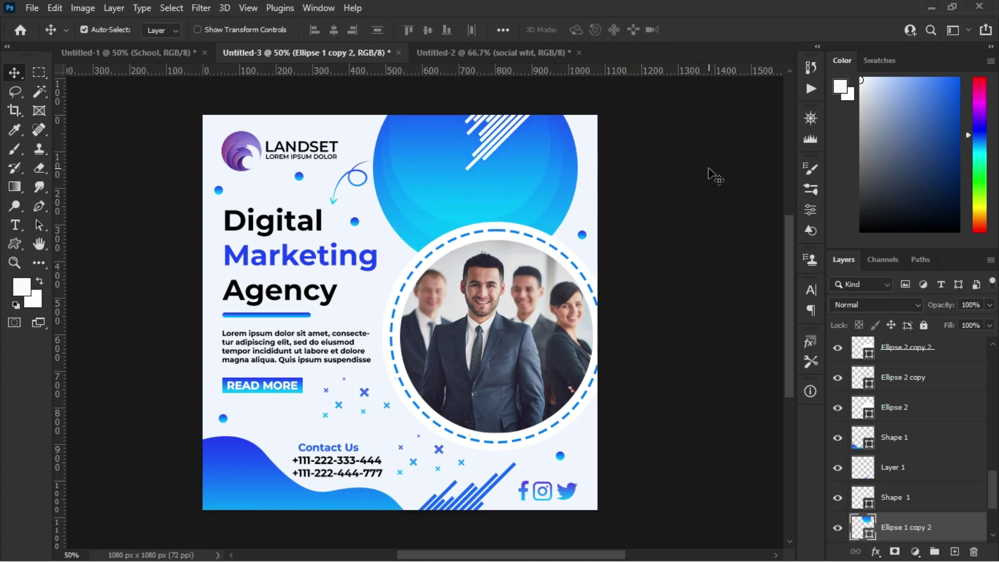
{"action": "left_click", "coordinate": [256, 505]}
{"action": "key", "text": "ctrl+j"}
{"action": "left_click_drag", "start_coordinate": [256, 502], "coordinate": [247, 487]}
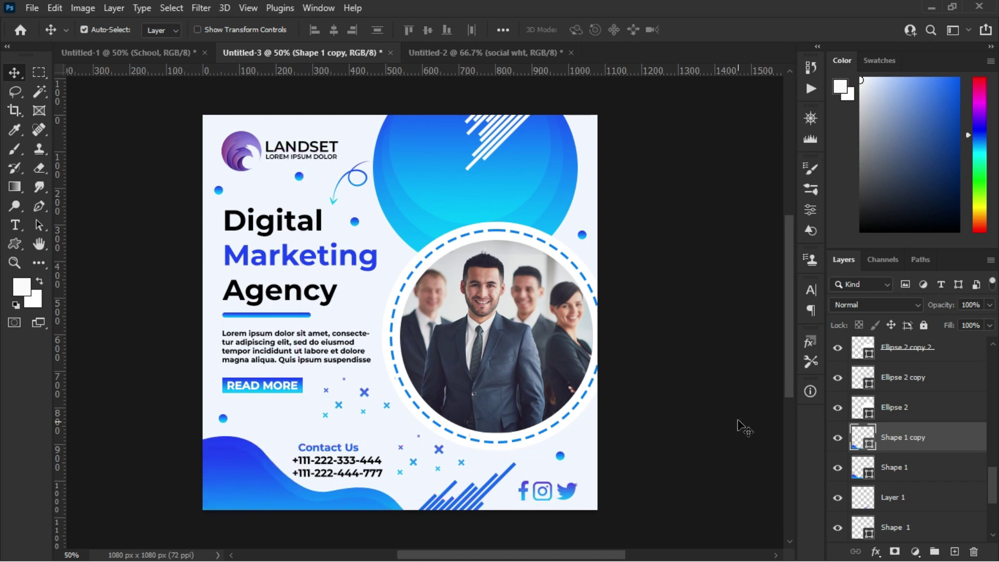